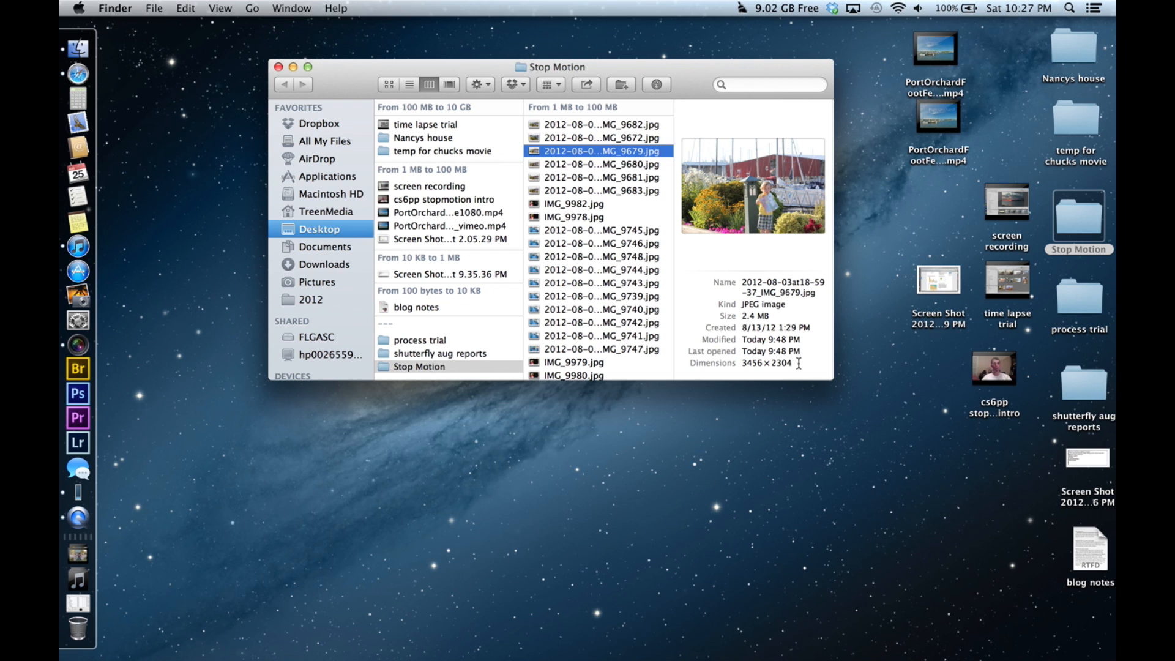
# Check the pixel dimensions of photos in the Stop Motion folder and flip through the pictures in Cover Flow view.
pyautogui.moveTo(799, 363); pyautogui.dragTo(742, 364)
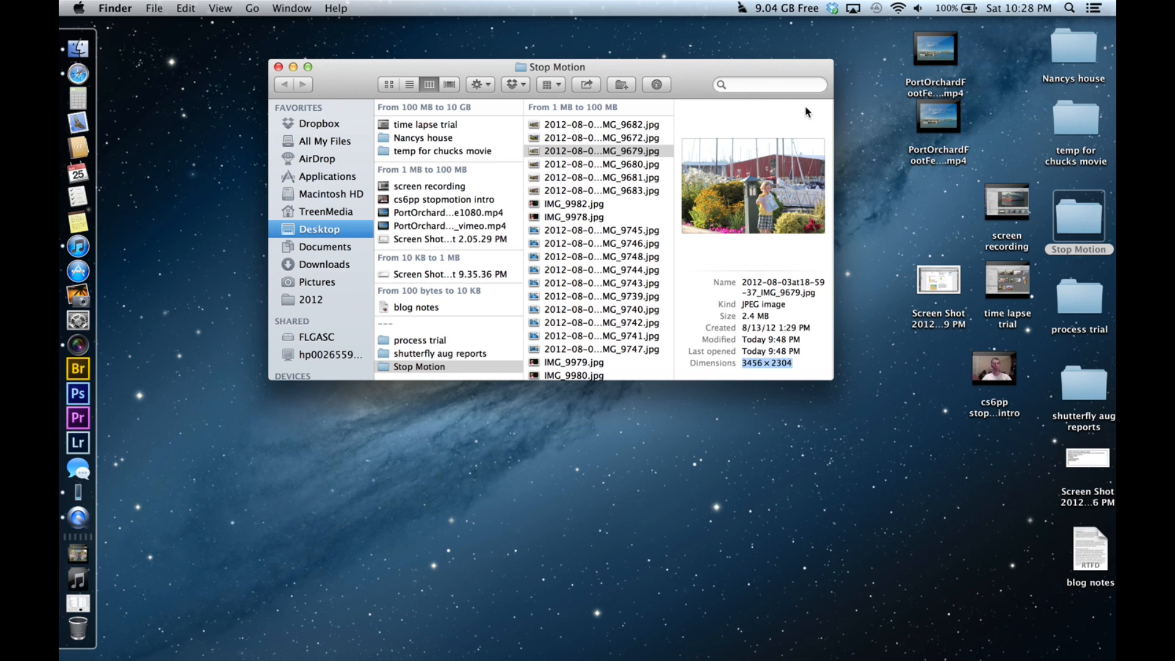
pyautogui.click(608, 126)
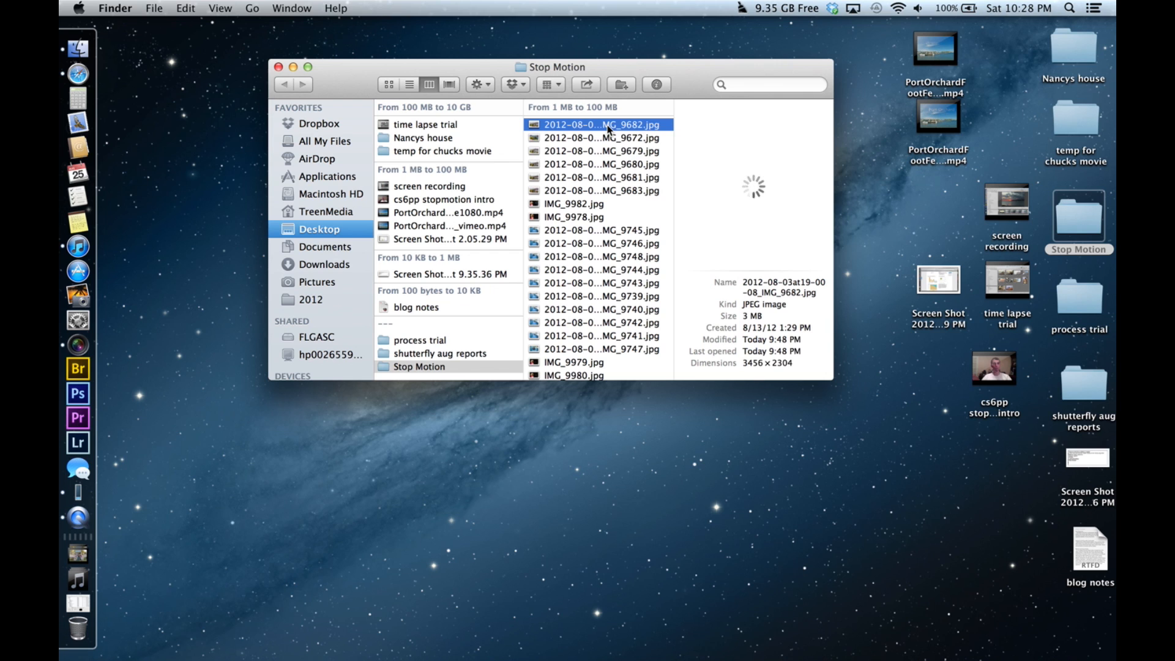
pyautogui.click(446, 85)
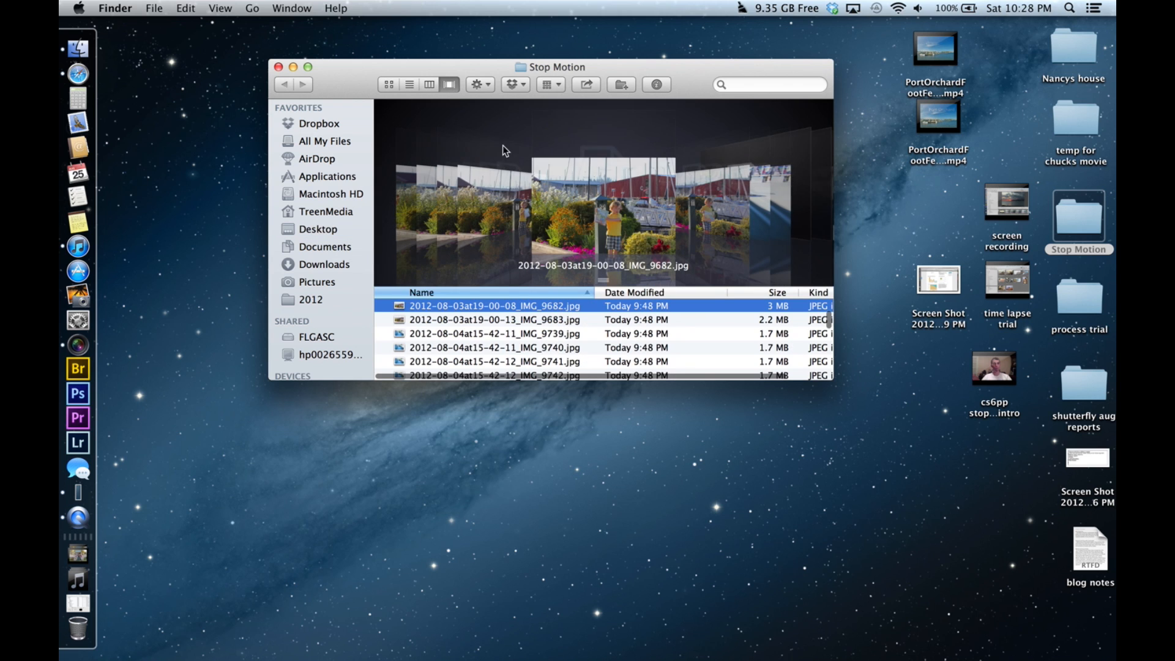
pyautogui.click(511, 208)
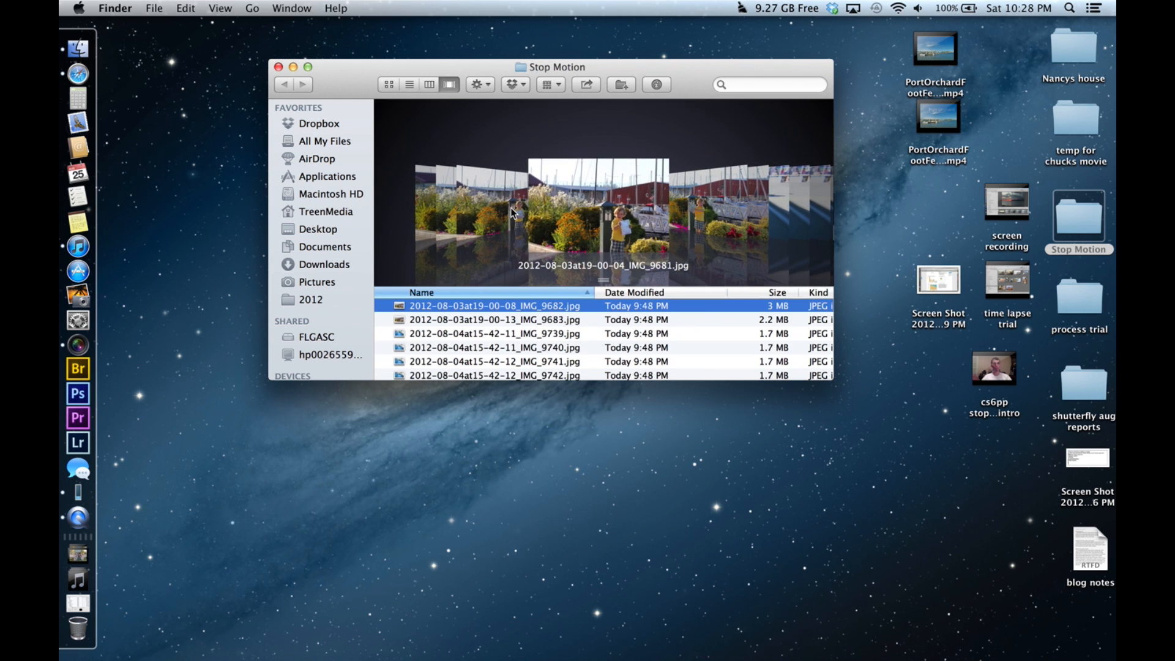
pyautogui.click(511, 208)
pyautogui.click(510, 207)
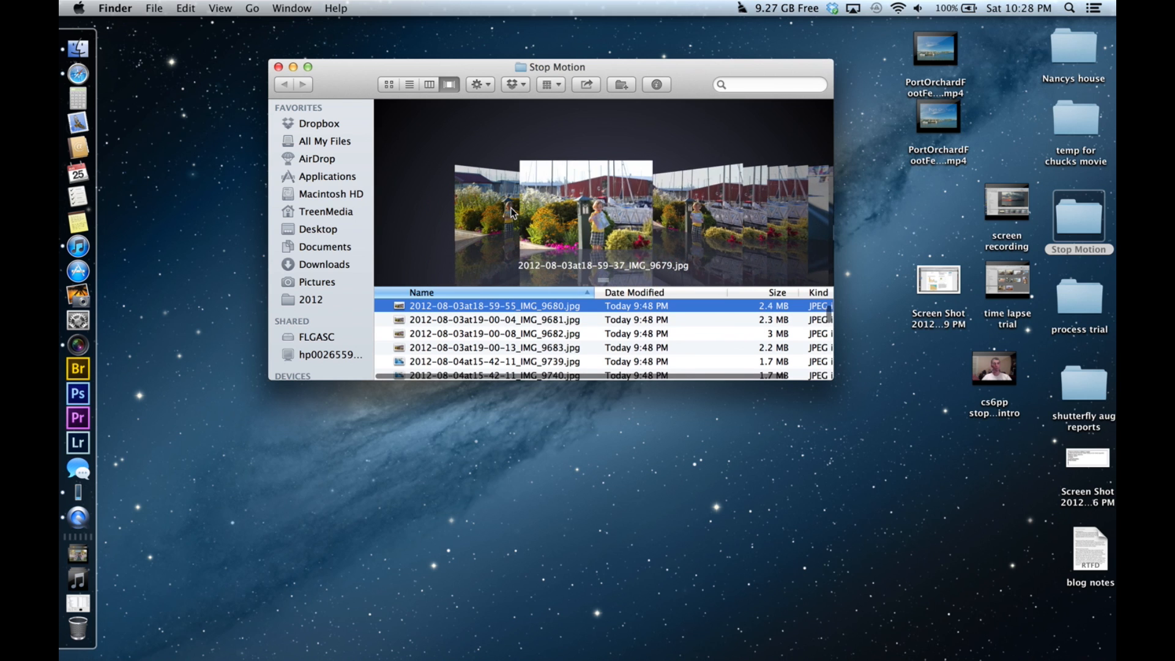
pyautogui.hscroll(-1, 511, 208)
pyautogui.hscroll(1, 510, 208)
pyautogui.hscroll(3, 510, 208)
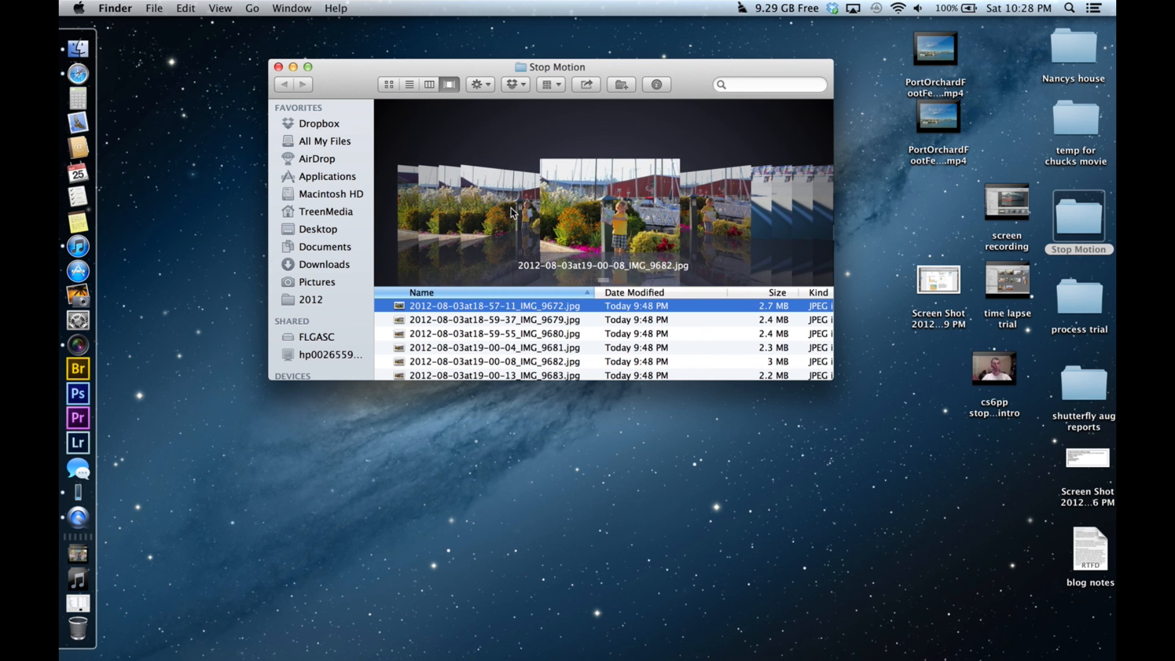
pyautogui.hscroll(10, 511, 207)
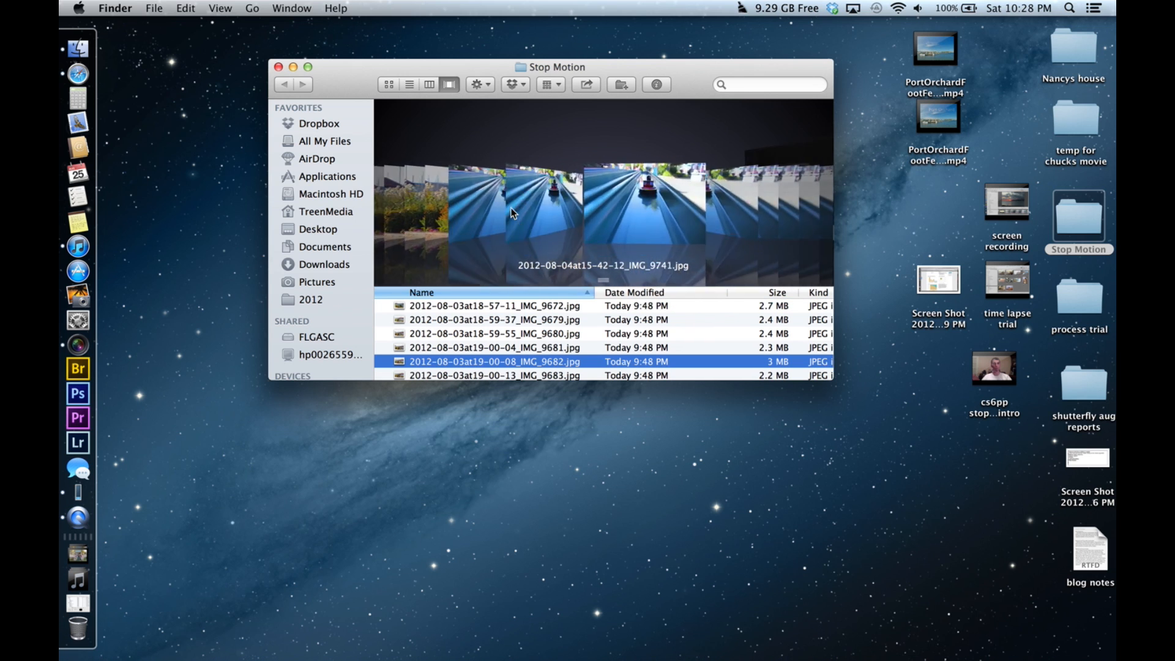
pyautogui.hscroll(10, 510, 208)
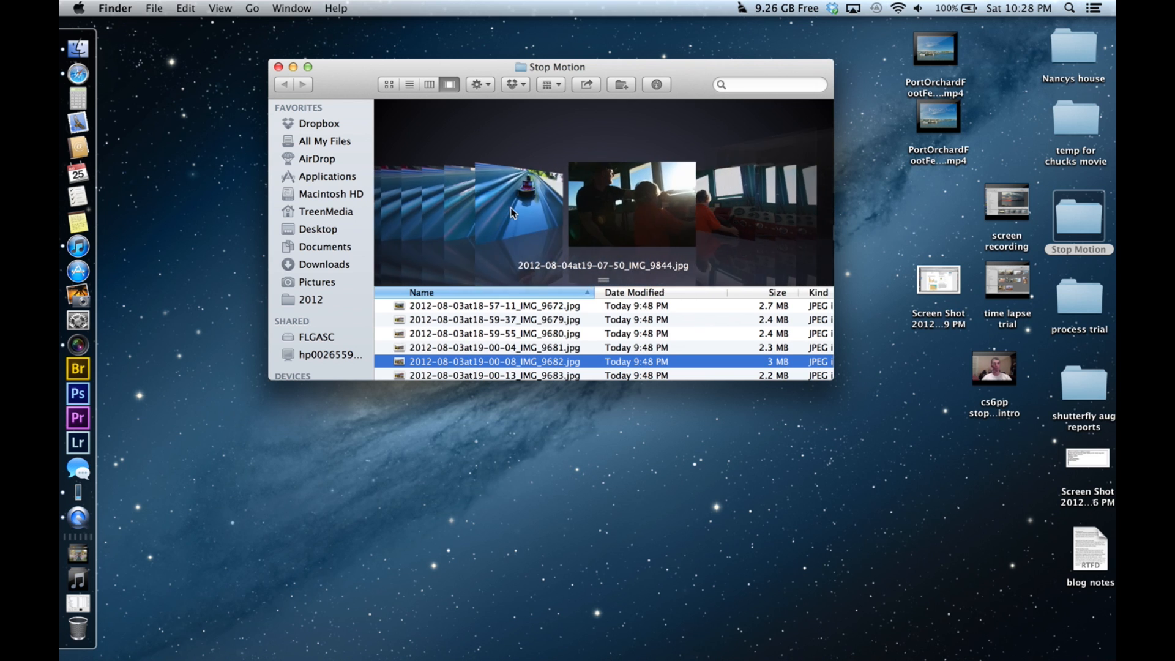
pyautogui.hscroll(4, 510, 207)
pyautogui.hscroll(3, 510, 207)
pyautogui.hscroll(2, 511, 208)
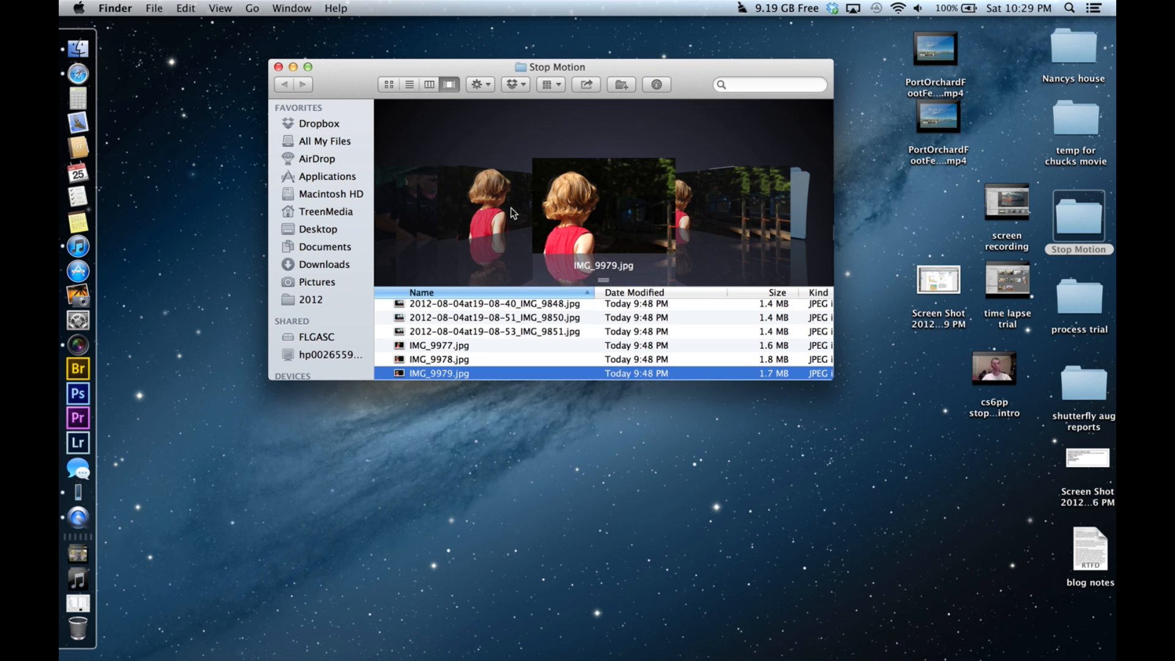
# Page through the photos from IMG_9979.jpg to IMG_9982.jpg to compare the consecutive frames.
pyautogui.press('Down')
pyautogui.press('Down')
pyautogui.press('Down')
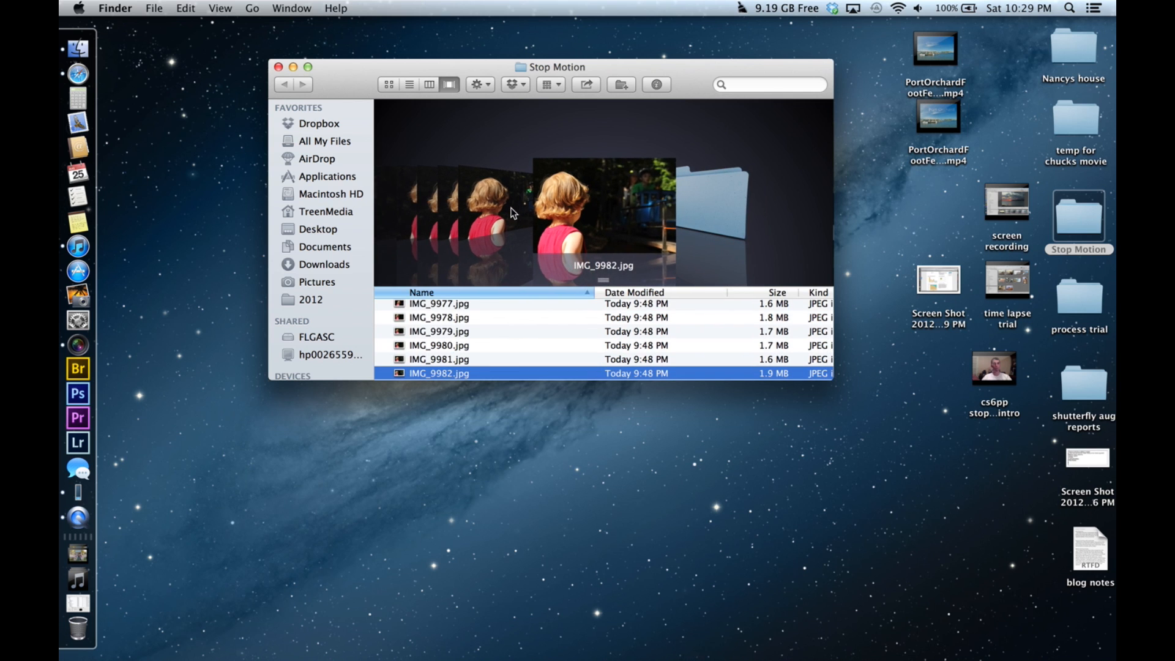
pyautogui.press('Down')
pyautogui.press('Up')
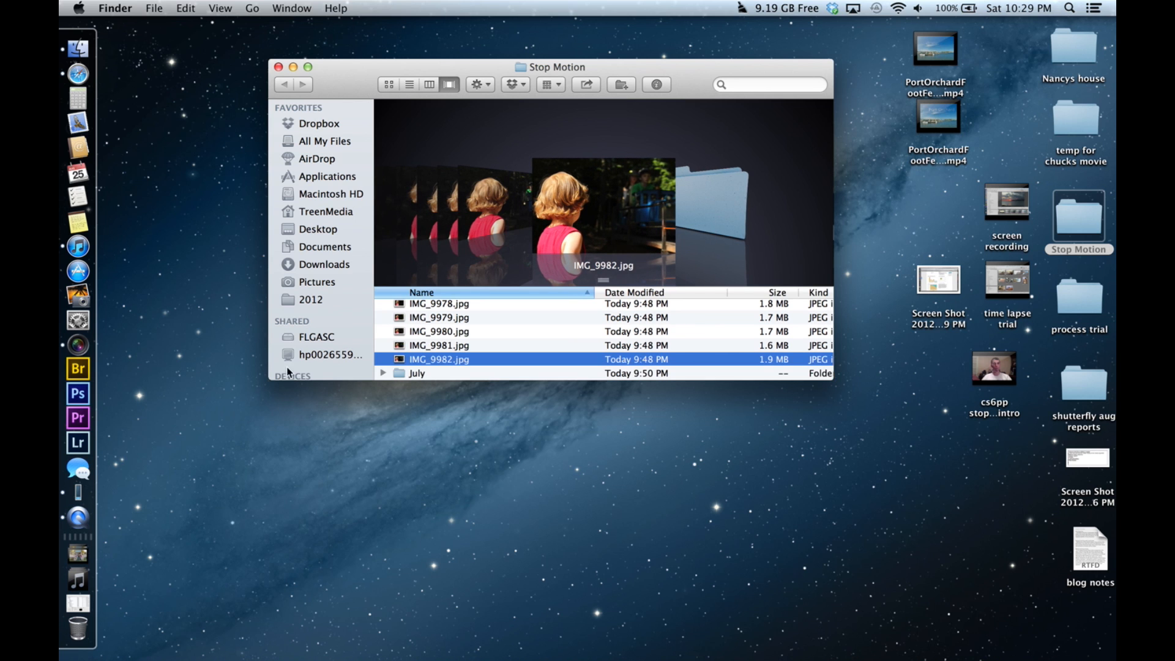
# Switch to Premiere Pro and create a new project named "Family Stop Motion".
pyautogui.click(111, 427)
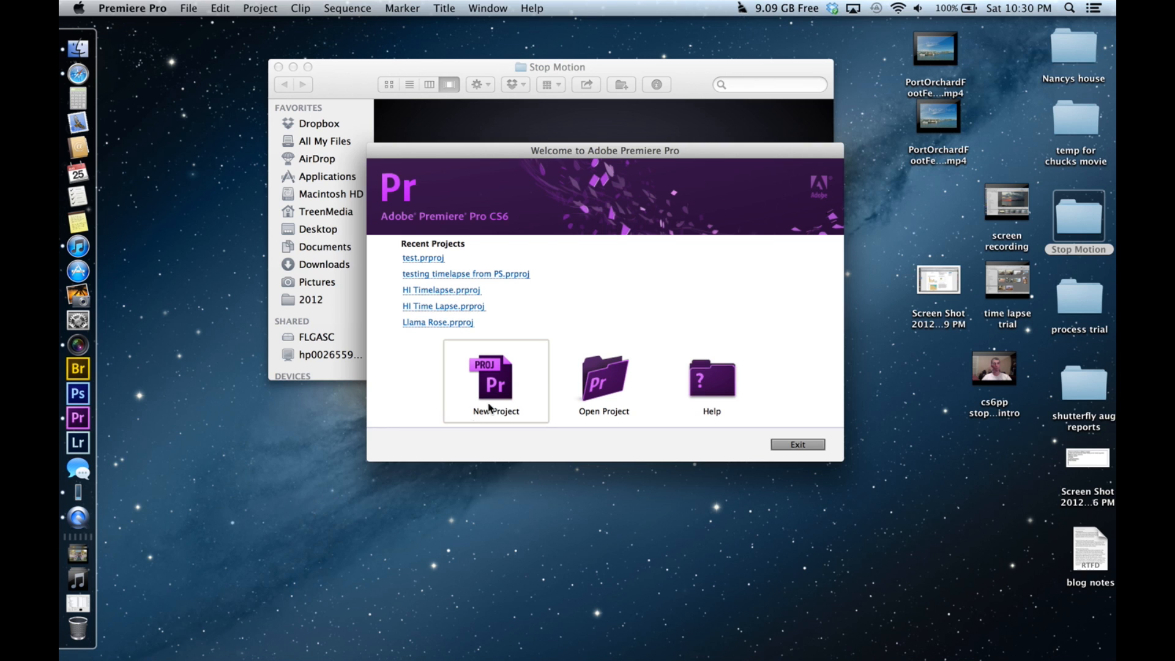
pyautogui.click(498, 379)
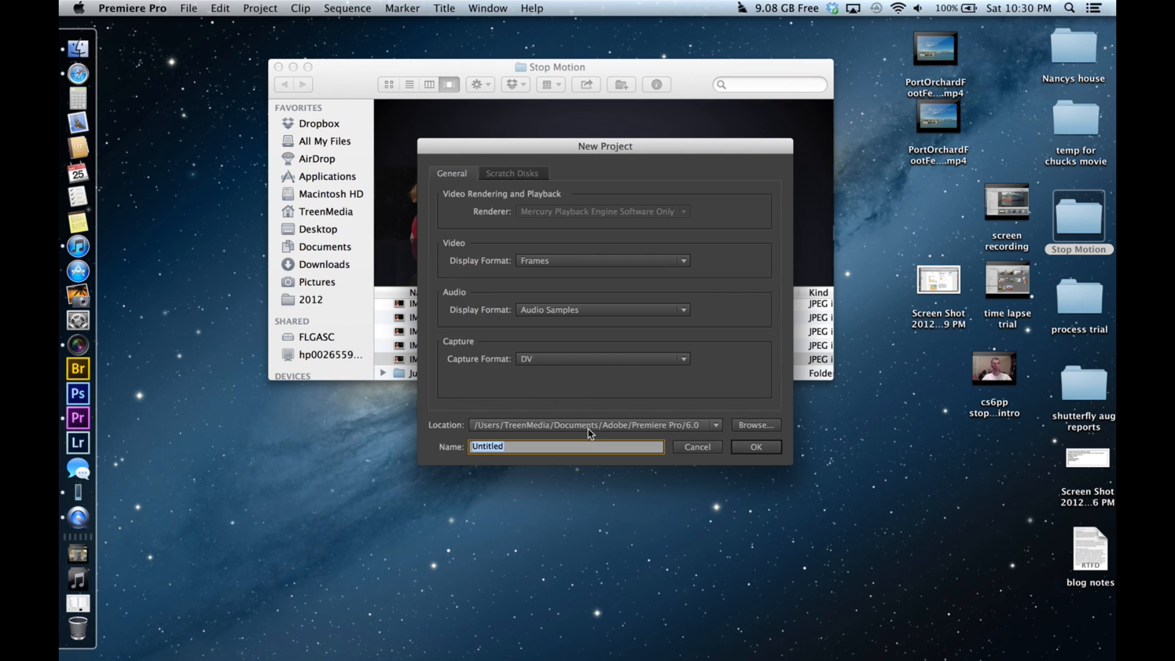
pyautogui.write('Family Stop Motion')
pyautogui.click(762, 446)
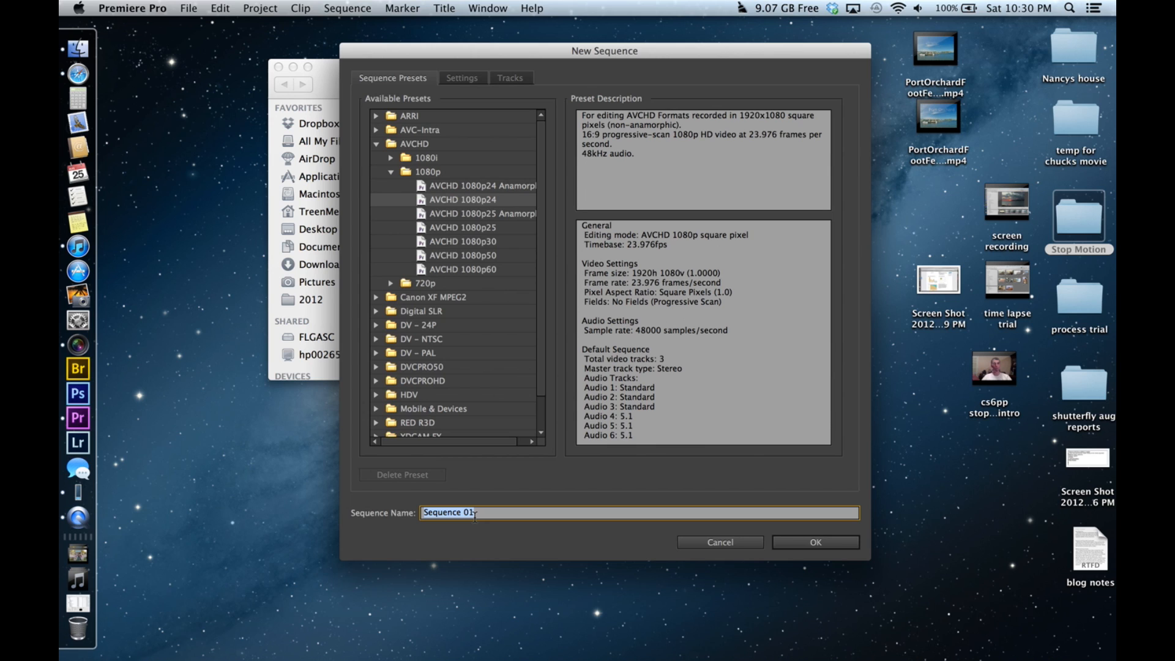
# Create a sequence named "family Stop Motion" using the AVCHD 1080p24 preset.
pyautogui.write('family SM')
pyautogui.press('BackSpace')
pyautogui.write('top Motion')
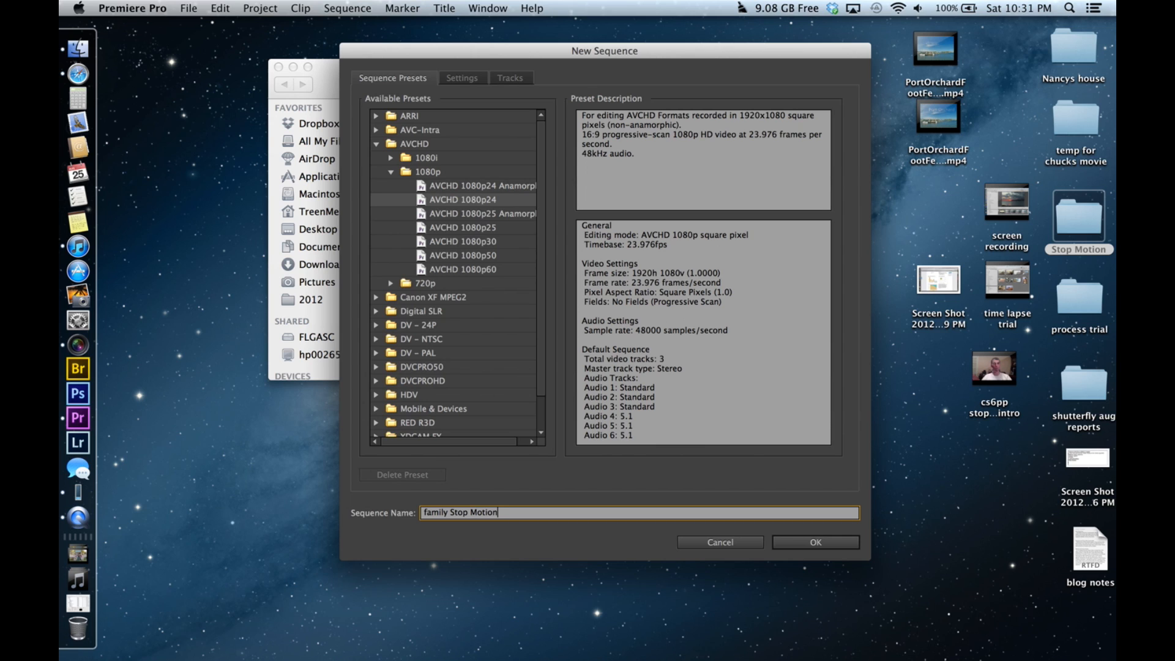
pyautogui.click(807, 544)
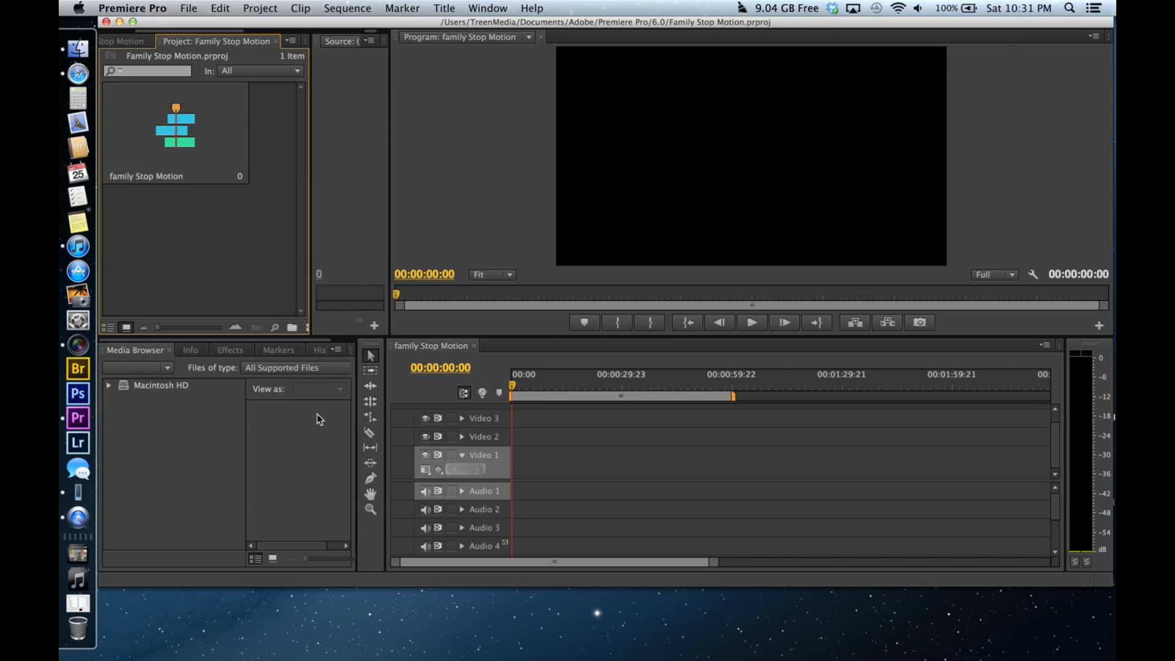
# Expand Macintosh HD in the Media Browser and maximize that panel.
pyautogui.click(206, 430)
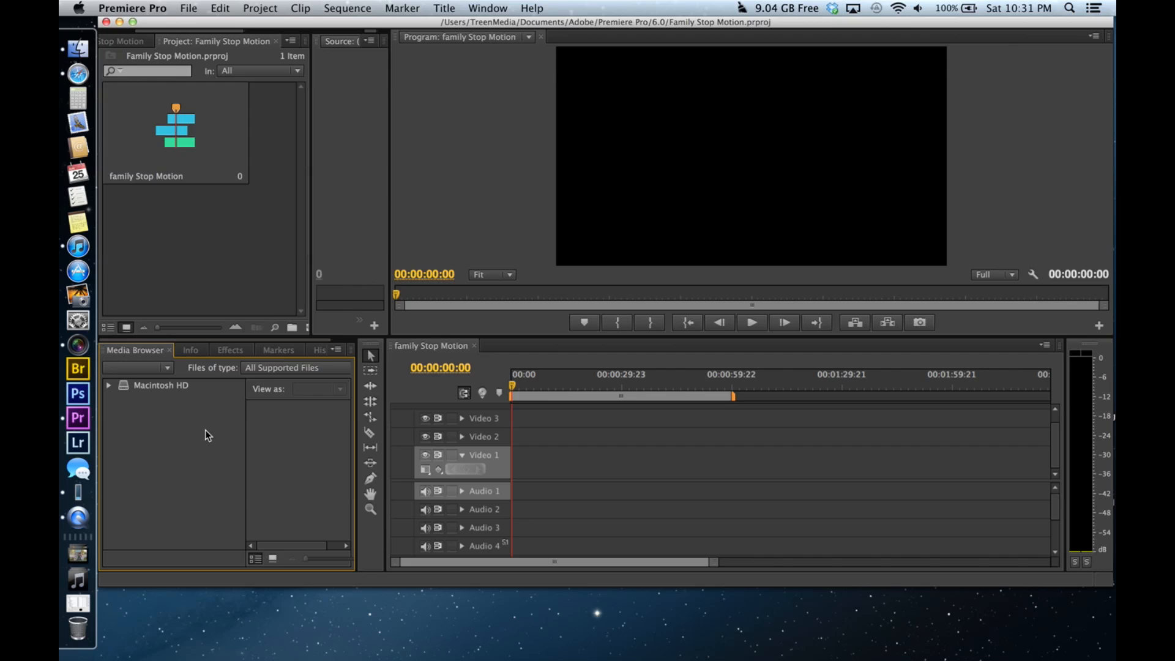
pyautogui.click(244, 299)
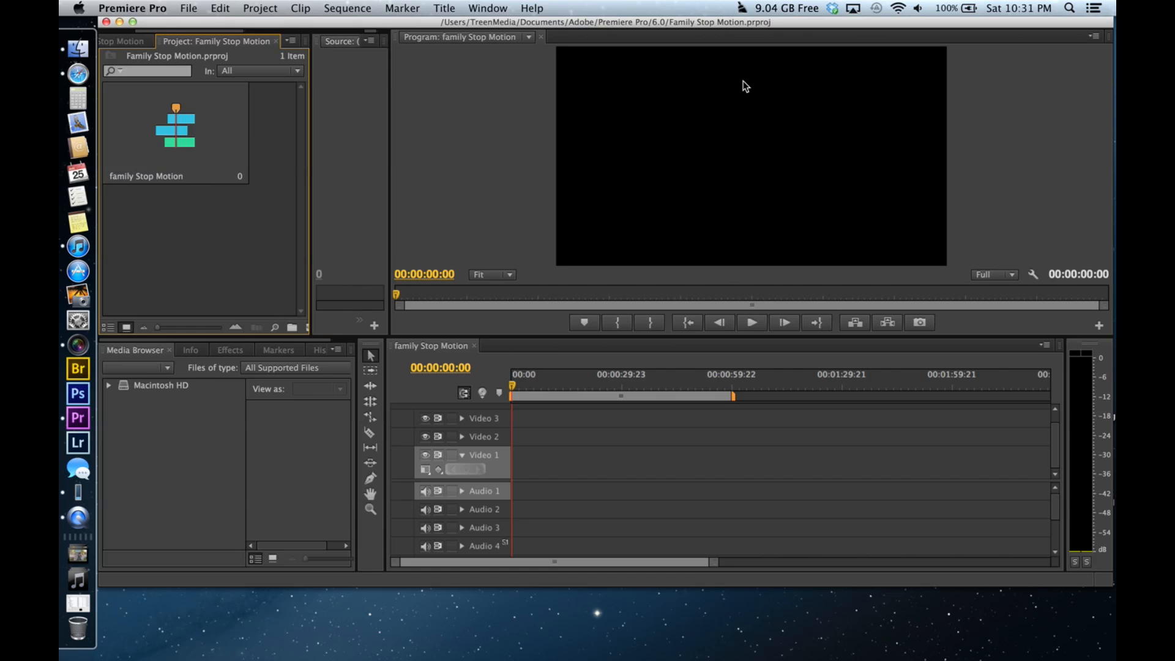
pyautogui.click(107, 386)
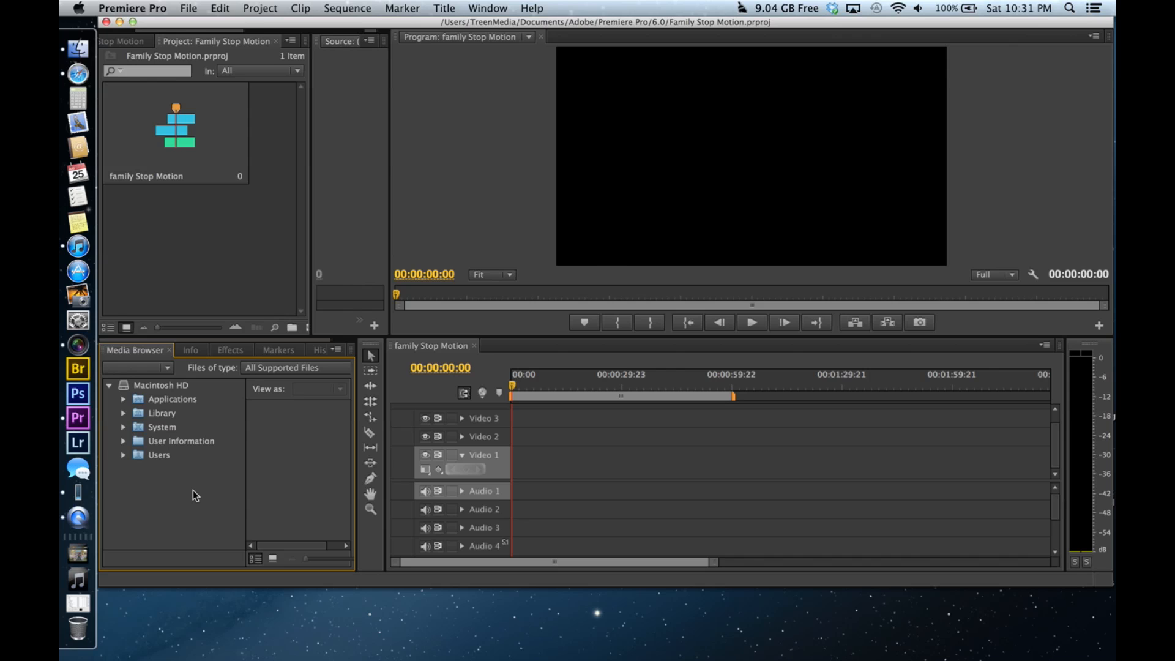
pyautogui.press('`')
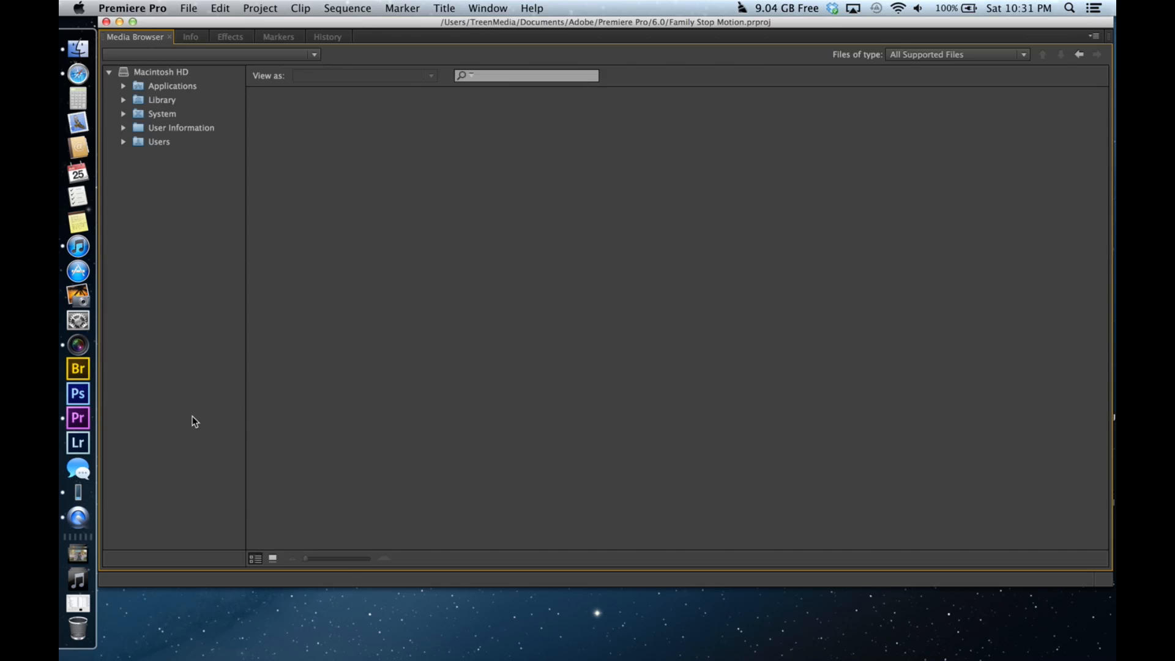
# Browse through the user's home folder to Desktop, Stop Motion and open its July subfolder.
pyautogui.click(124, 114)
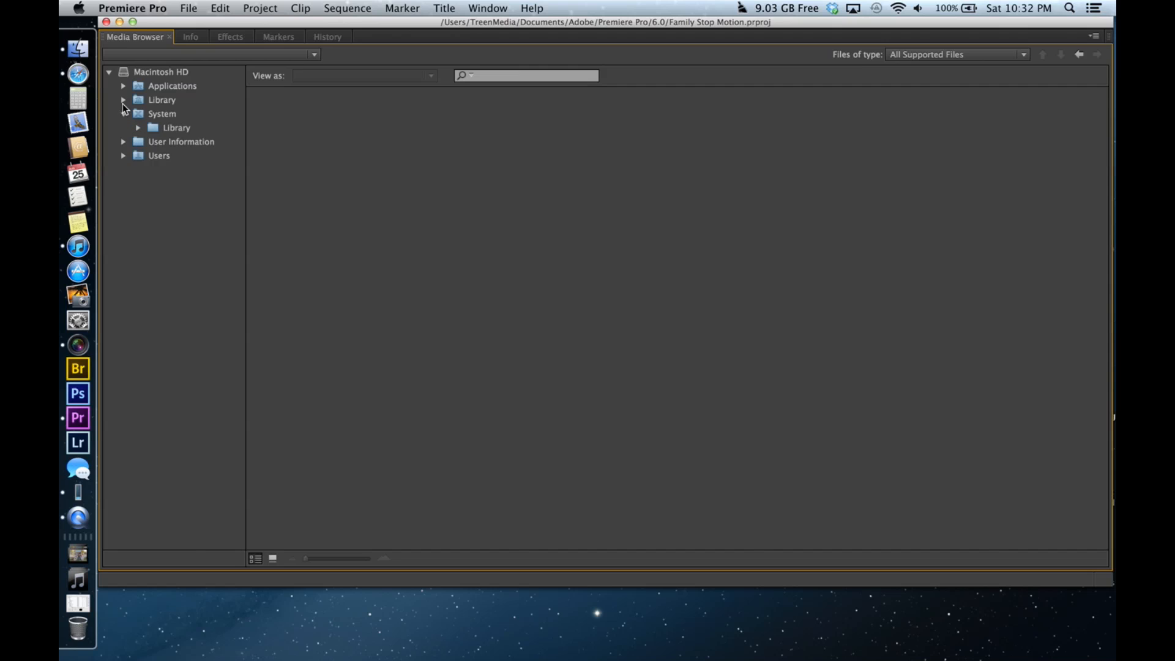
pyautogui.click(123, 103)
pyautogui.click(123, 100)
pyautogui.click(124, 156)
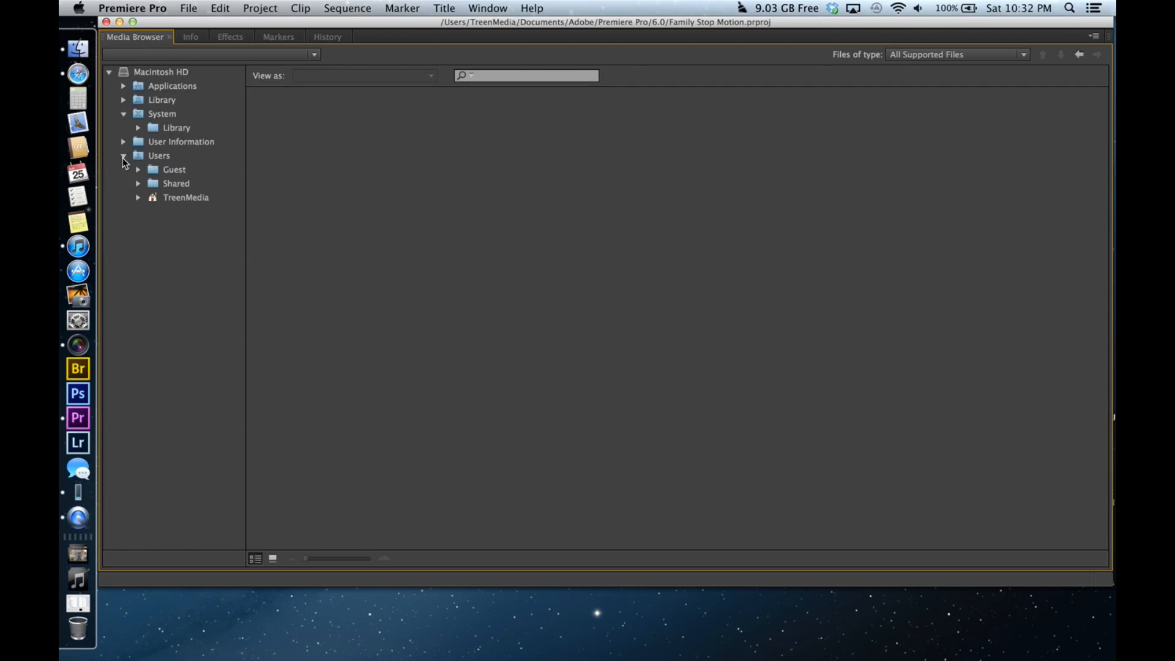
pyautogui.click(138, 197)
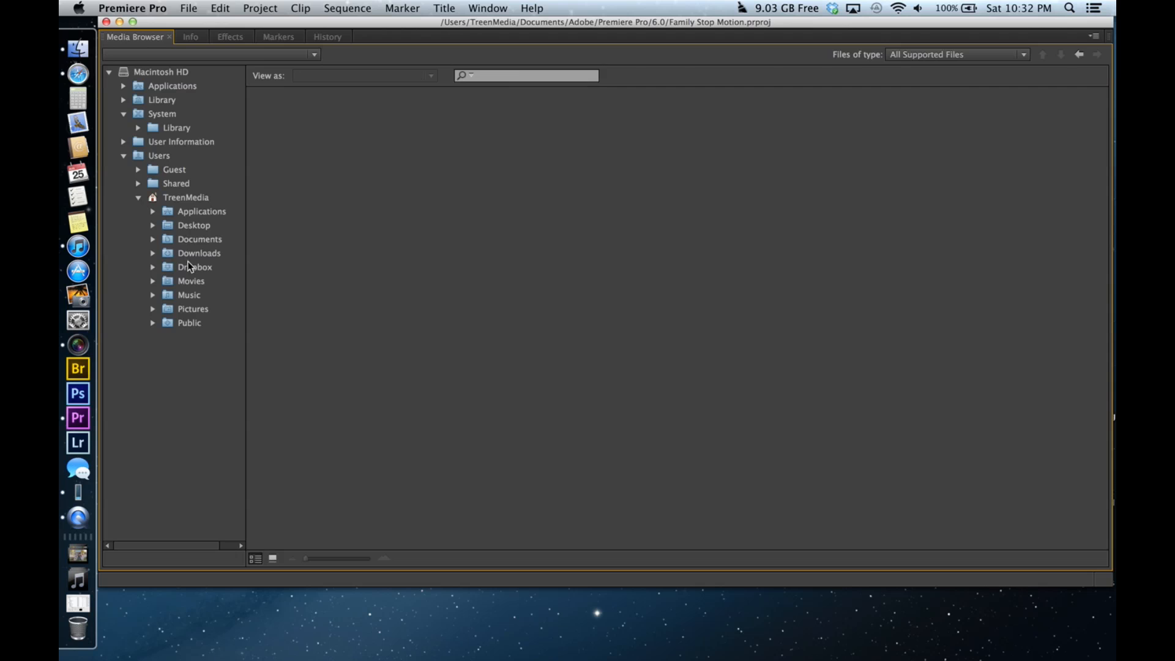
pyautogui.click(179, 226)
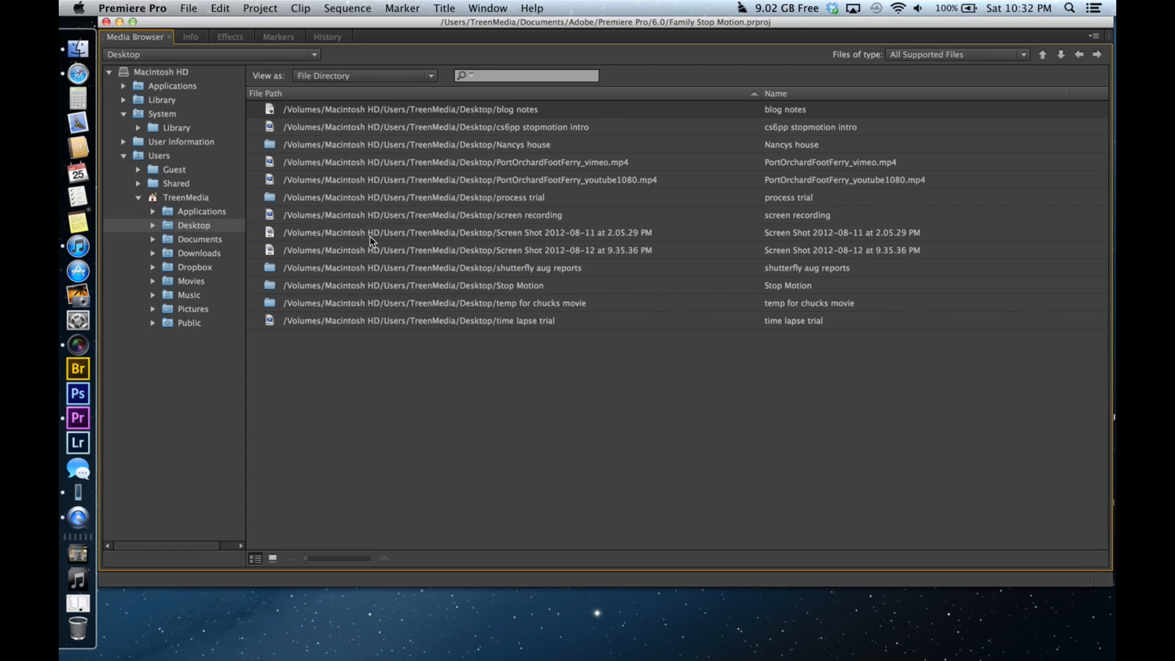
pyautogui.doubleClick(364, 285)
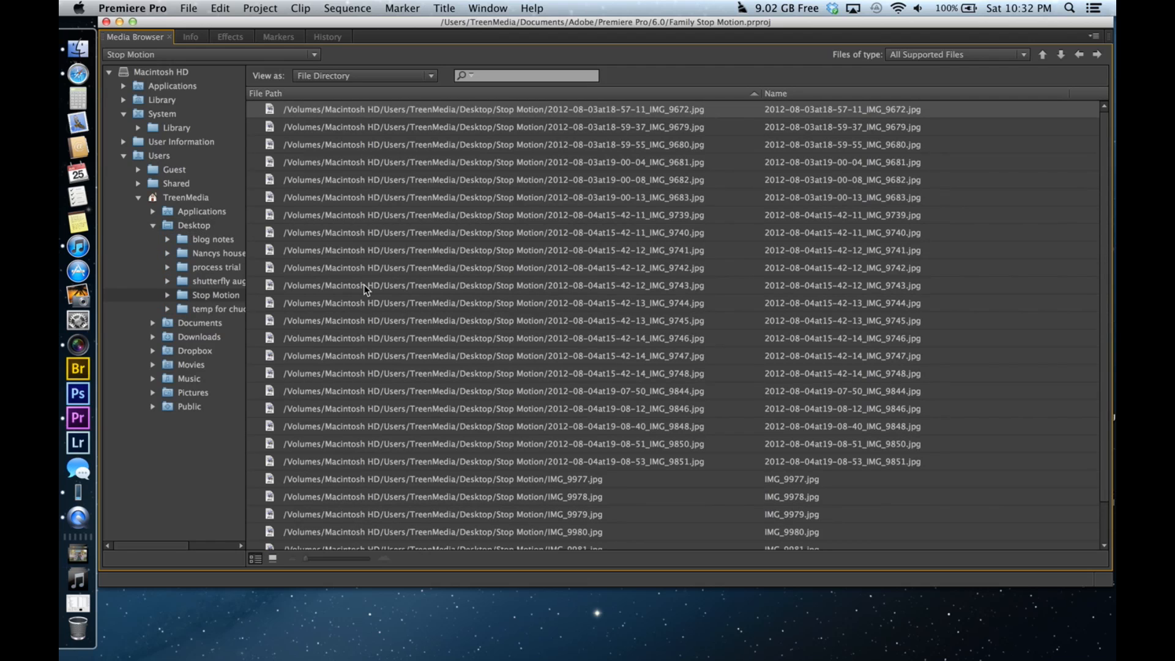
pyautogui.scroll(-2, 364, 285)
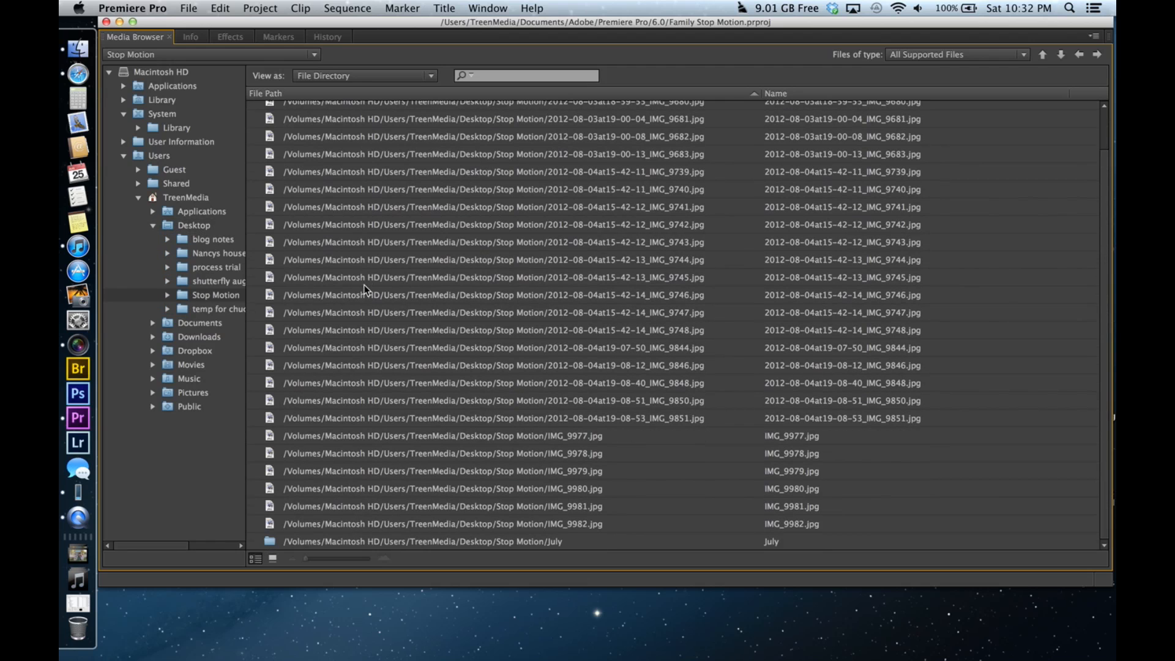
pyautogui.doubleClick(325, 541)
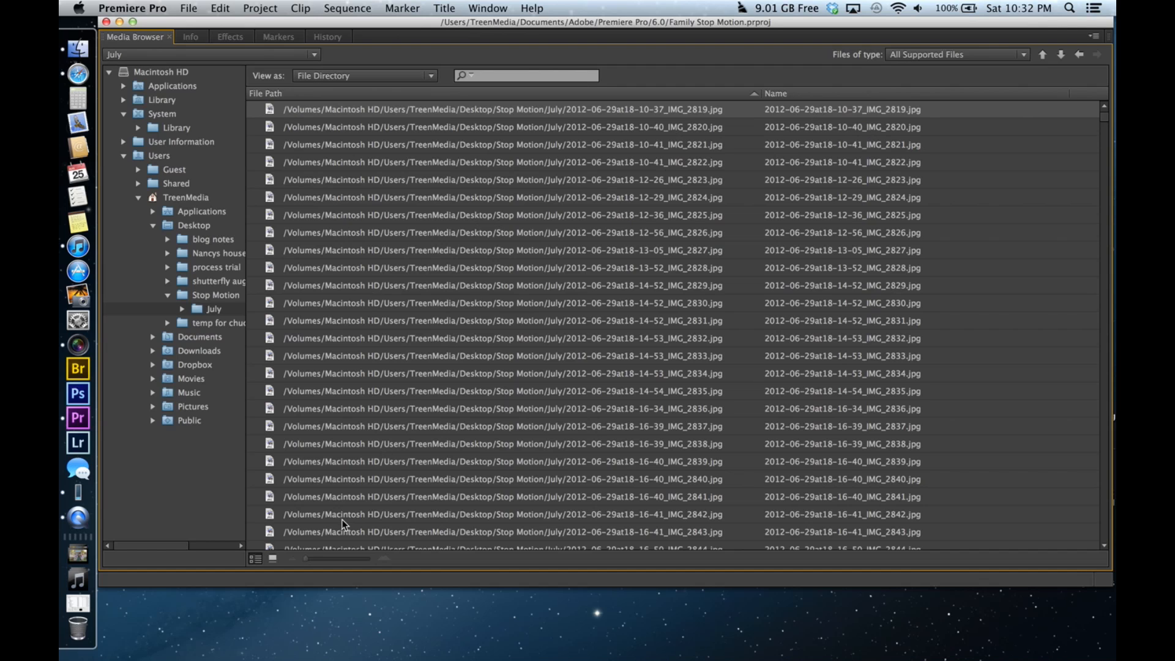
# Preview the July folder's photos as thumbnails and return to list view.
pyautogui.click(272, 560)
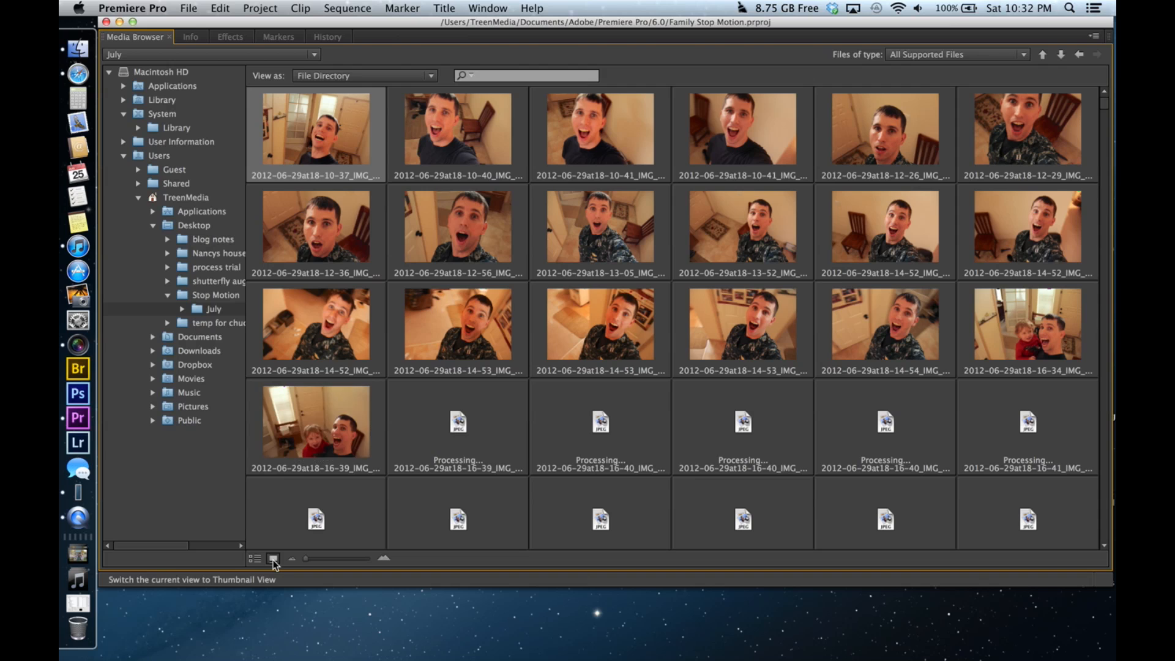
pyautogui.scroll(-6, 389, 401)
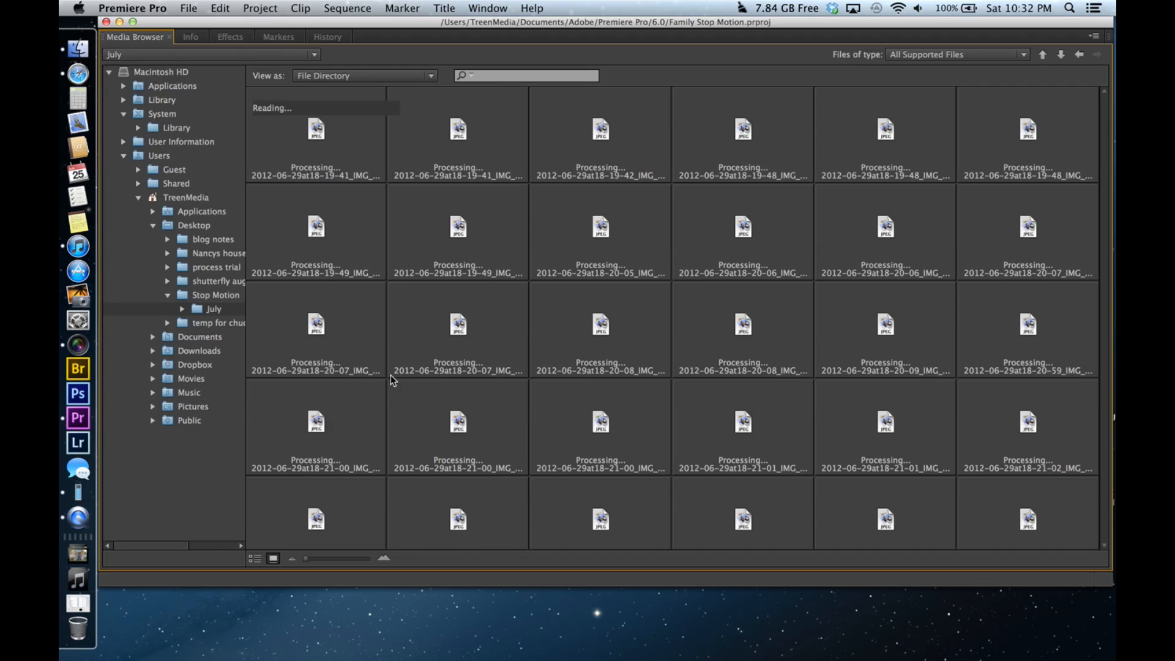
pyautogui.click(255, 559)
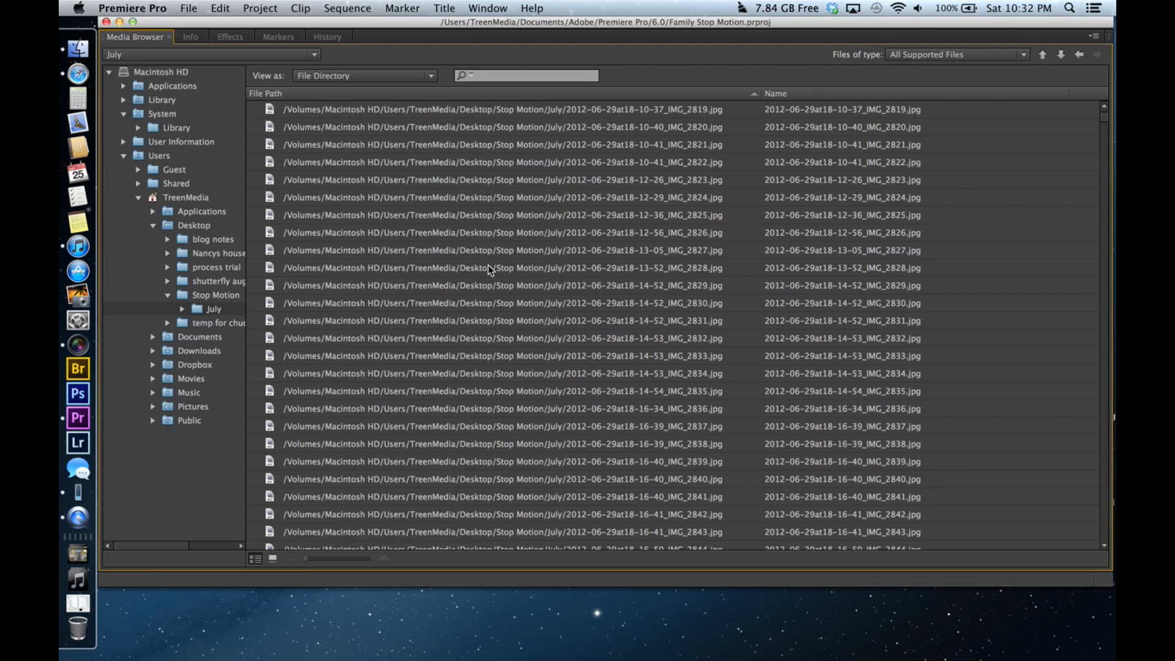
# Import the July folder's photos from 2012-06-29at18-10-37_IMG_2819.jpg through 2012-07-03at14-22-45_IMG_3563.jpg into the project.
pyautogui.click(466, 112)
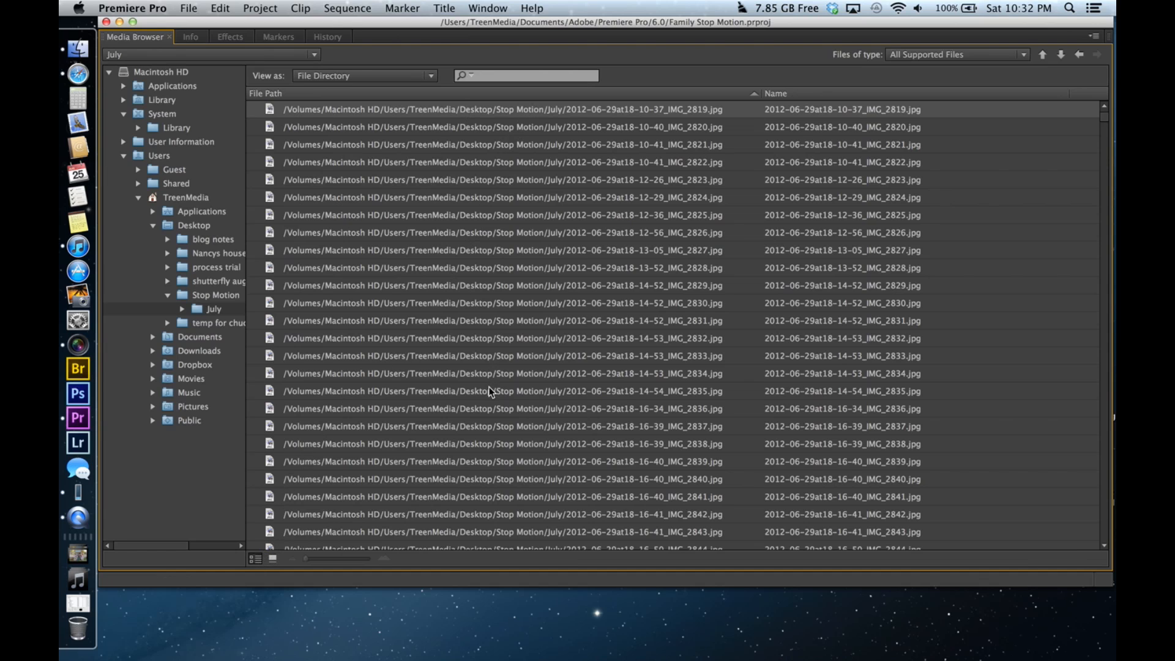
pyautogui.scroll(-20, 498, 463)
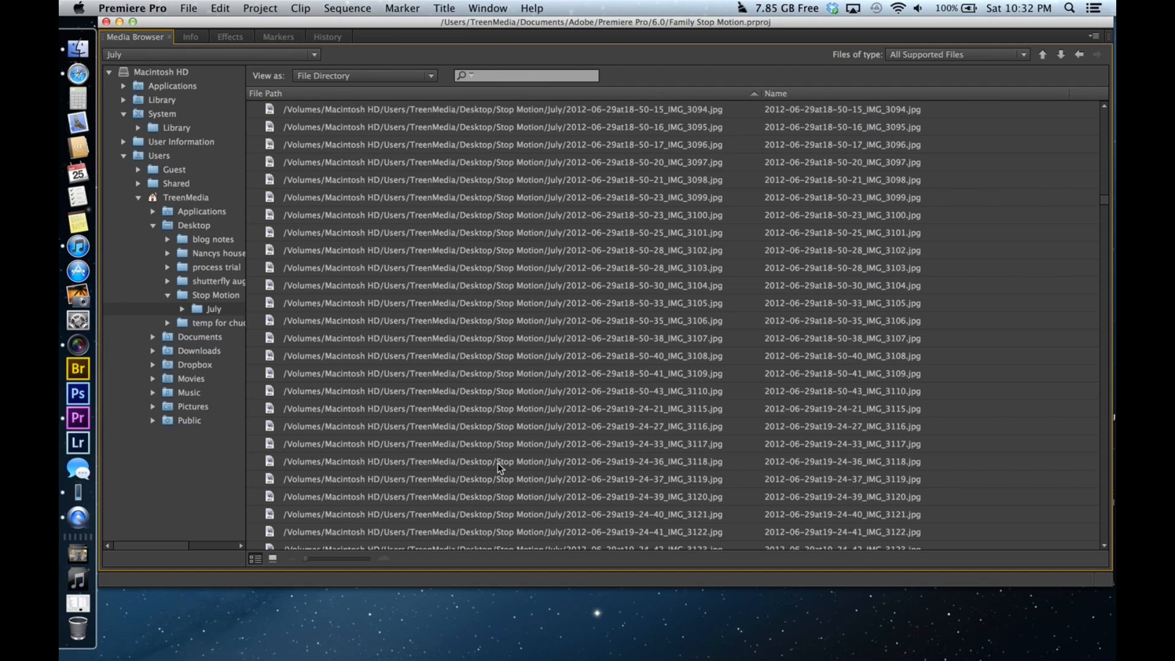
pyautogui.scroll(-20, 498, 462)
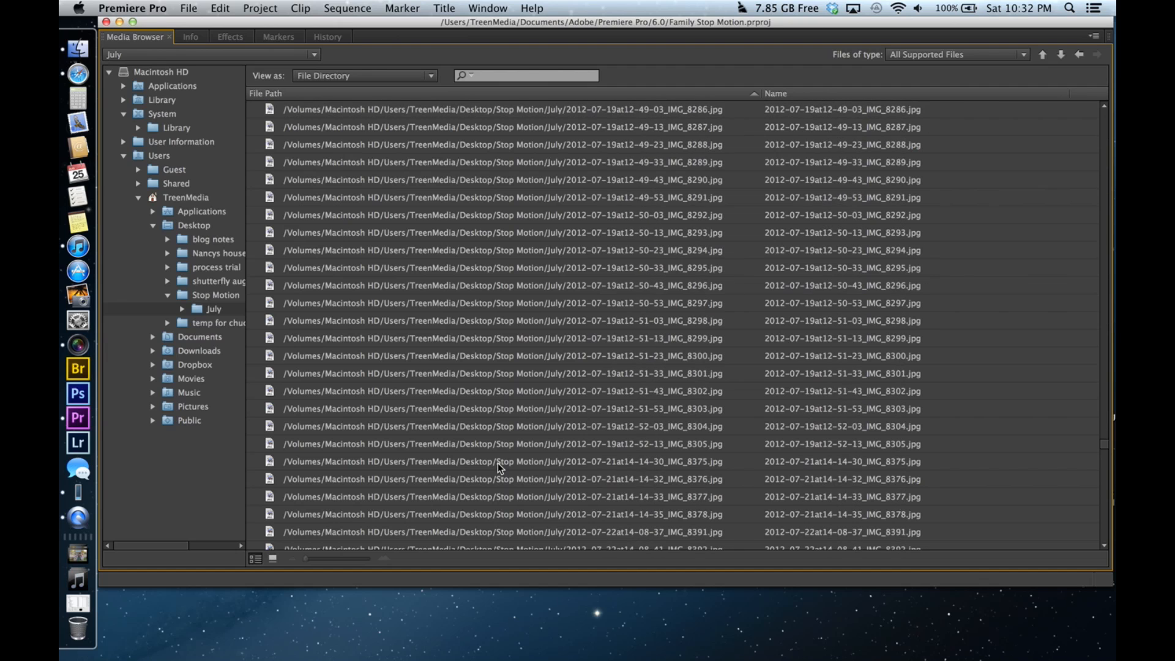
pyautogui.scroll(20, 497, 463)
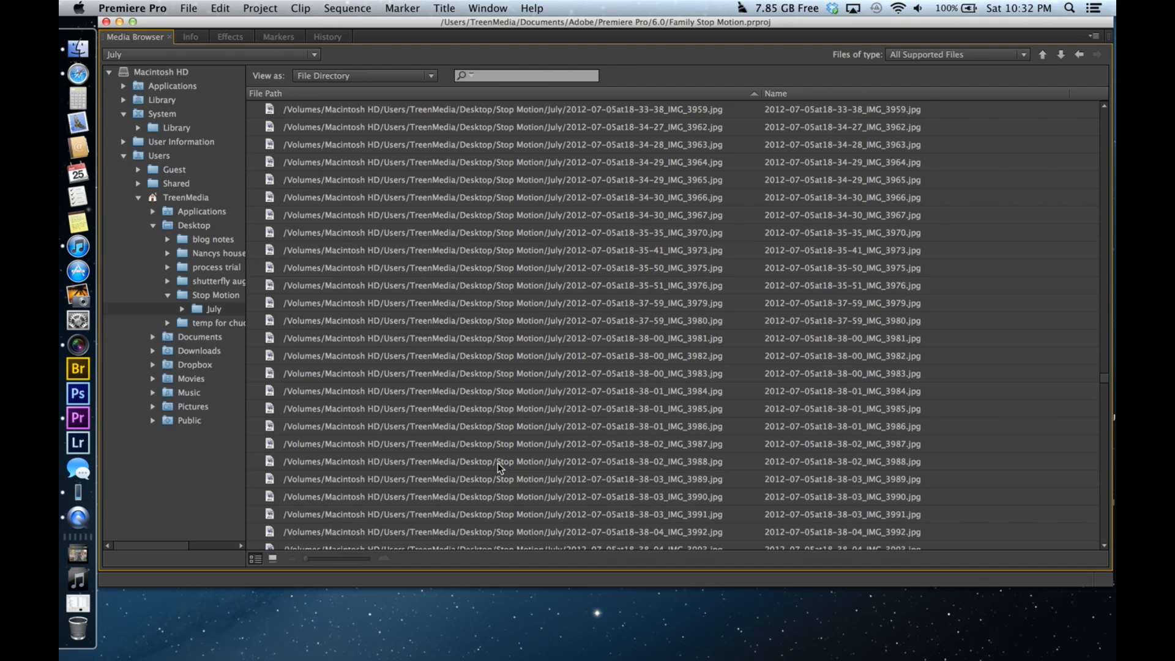
pyautogui.scroll(3, 498, 463)
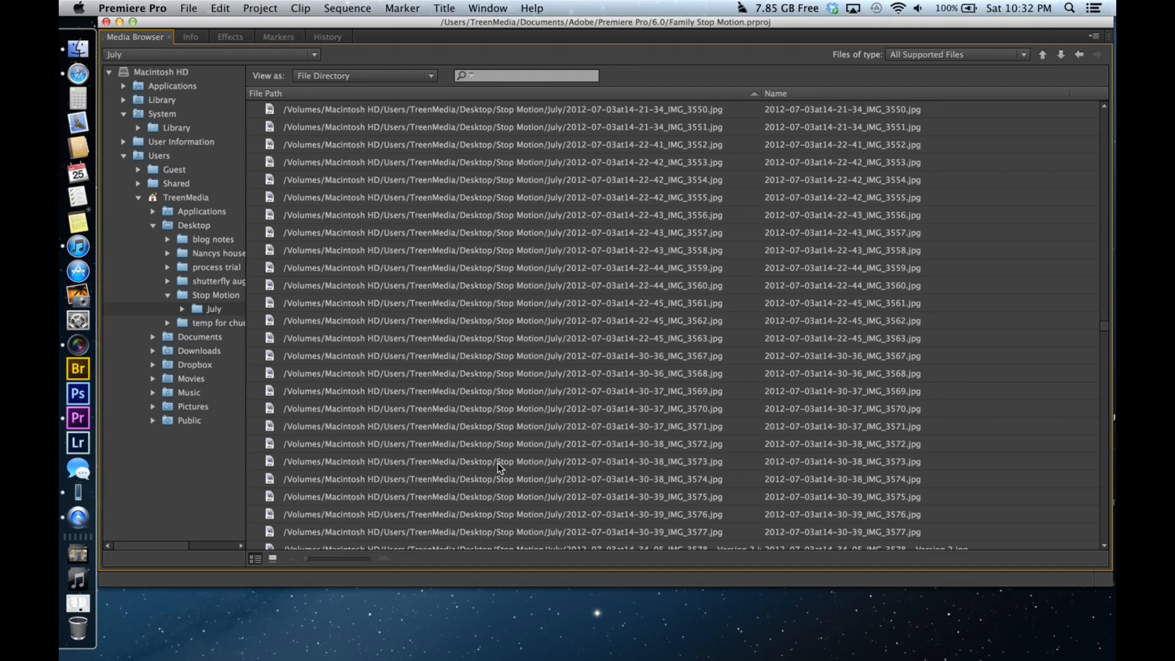
pyautogui.keyDown('shift'); pyautogui.click(464, 330); pyautogui.keyUp('shift')
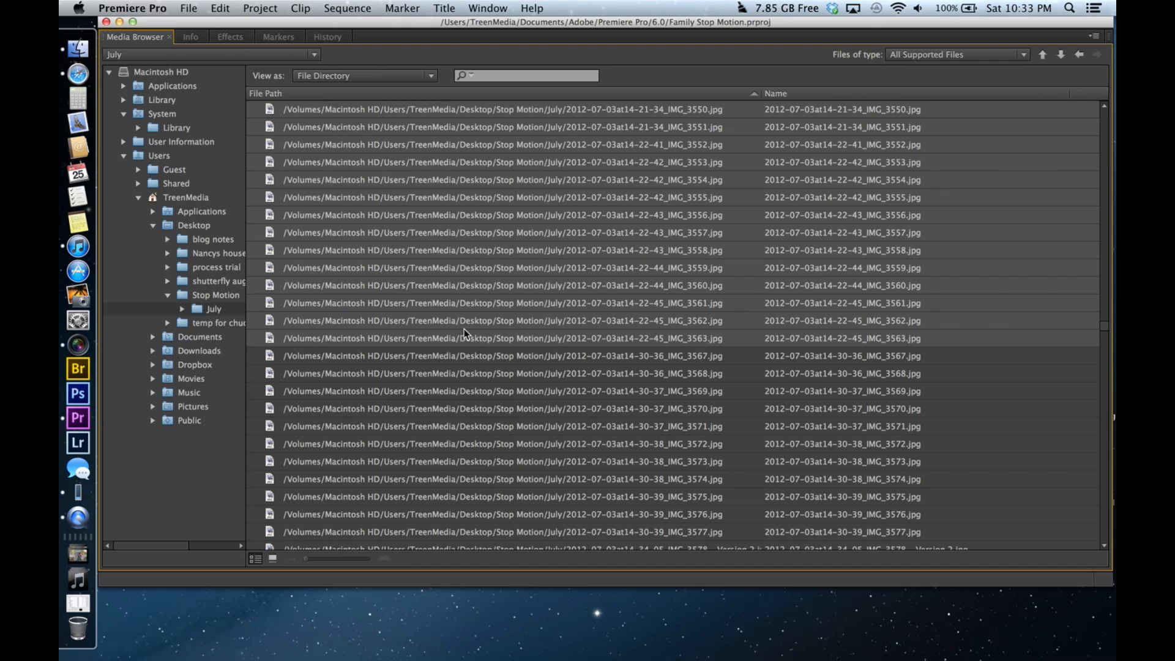
pyautogui.rightClick(425, 222)
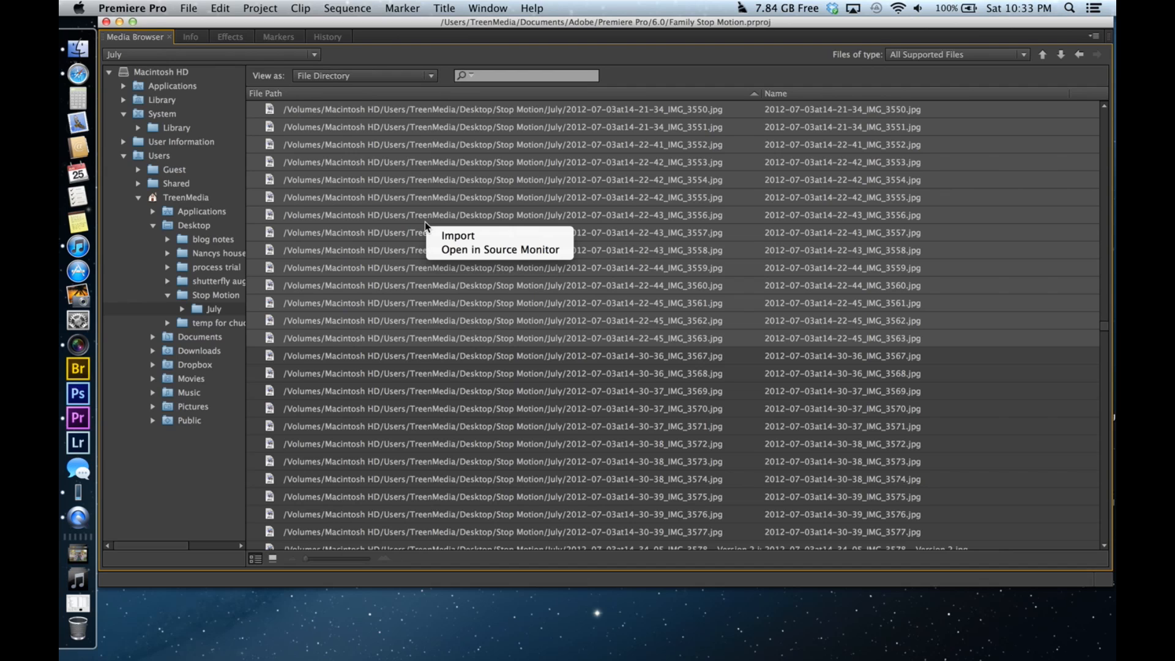
pyautogui.click(460, 236)
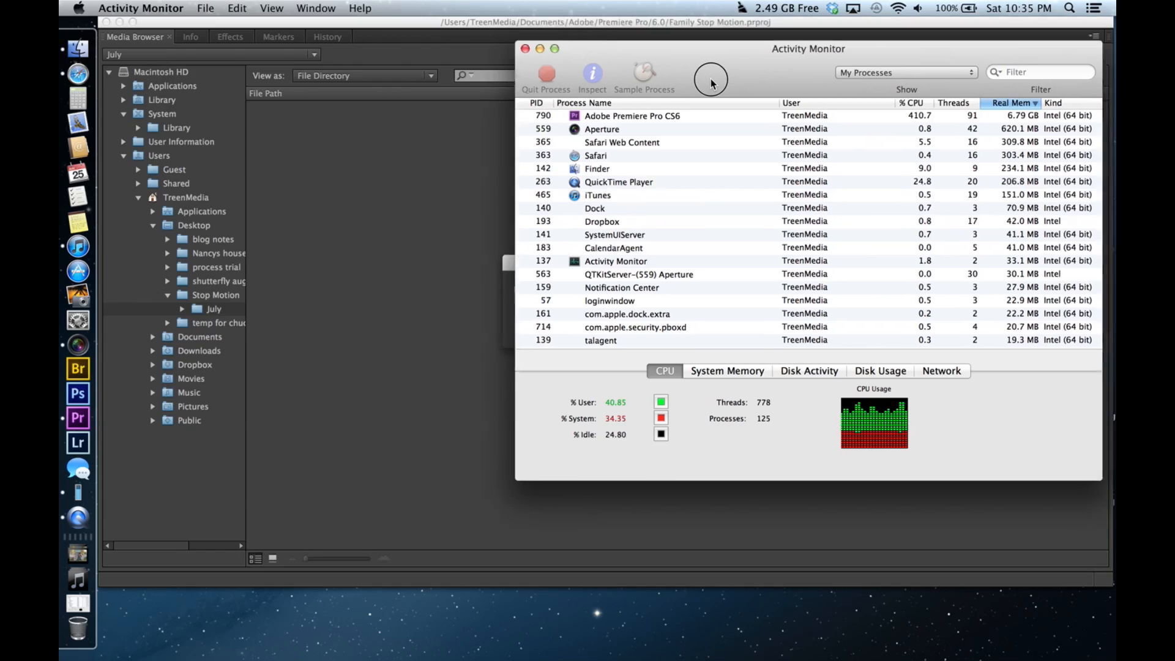
# Move the Activity Monitor window toward the middle of the workspace and view its Dock icon options.
pyautogui.moveTo(721, 82); pyautogui.dragTo(499, 90)
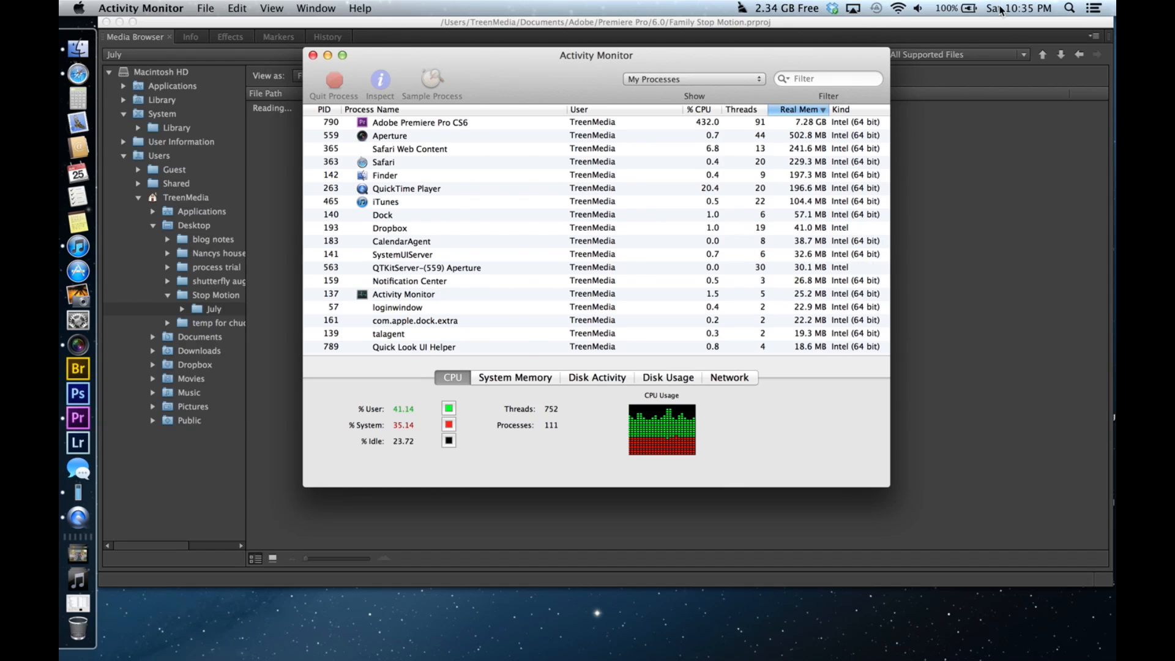
pyautogui.click(1069, 9)
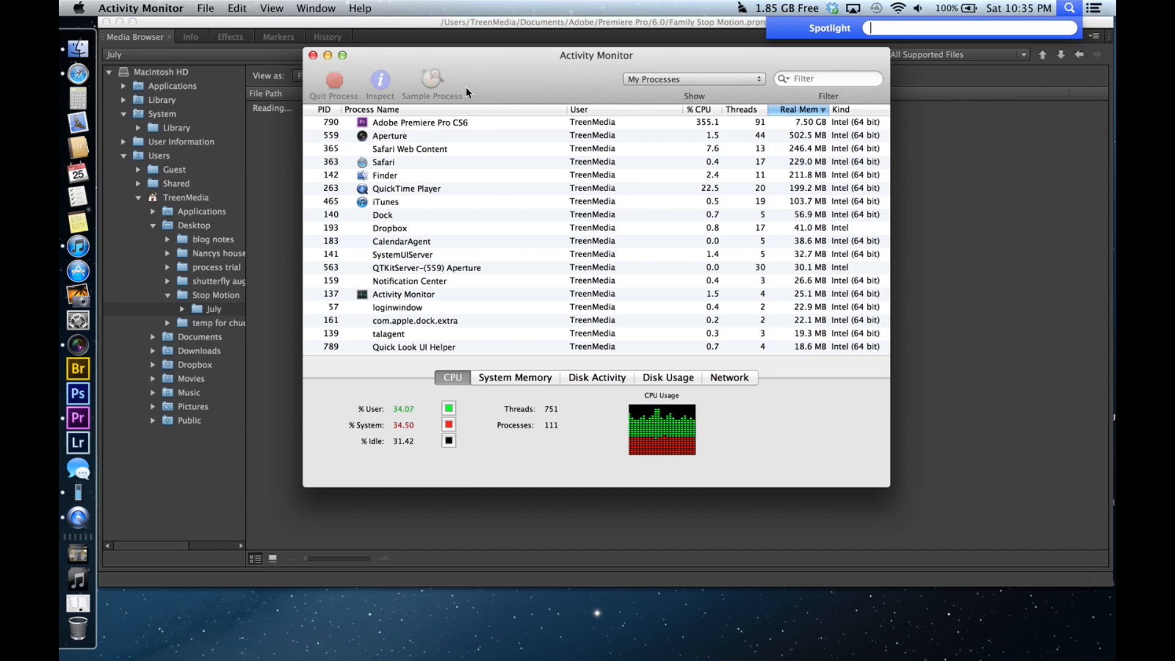
pyautogui.press('Escape')
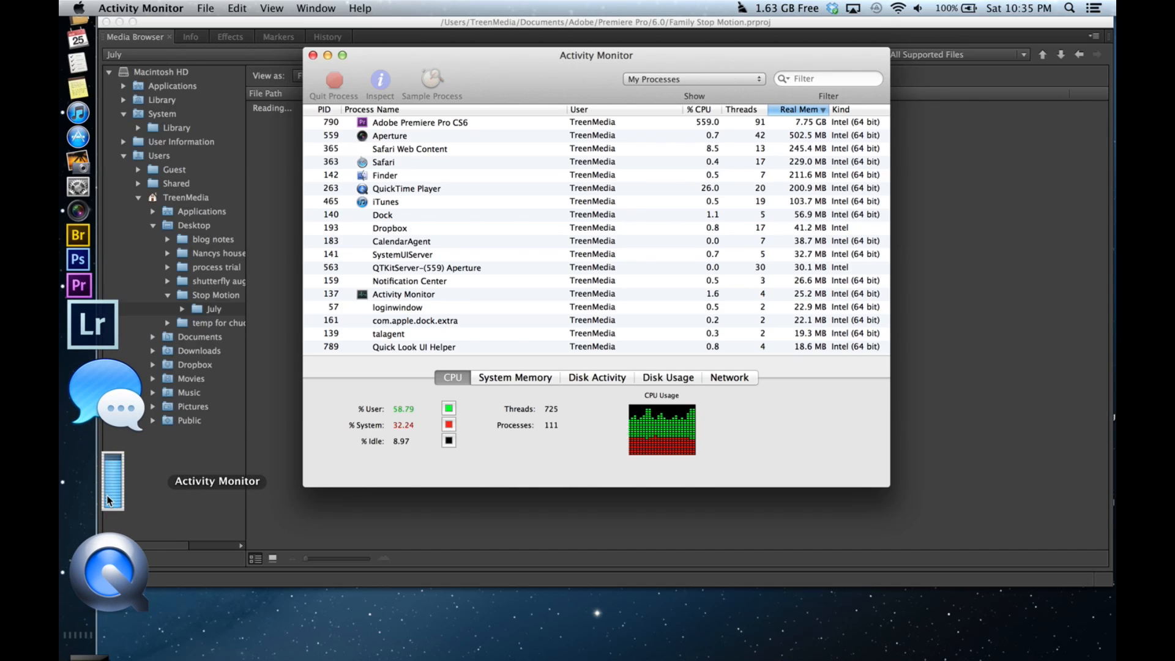
pyautogui.rightClick(110, 500)
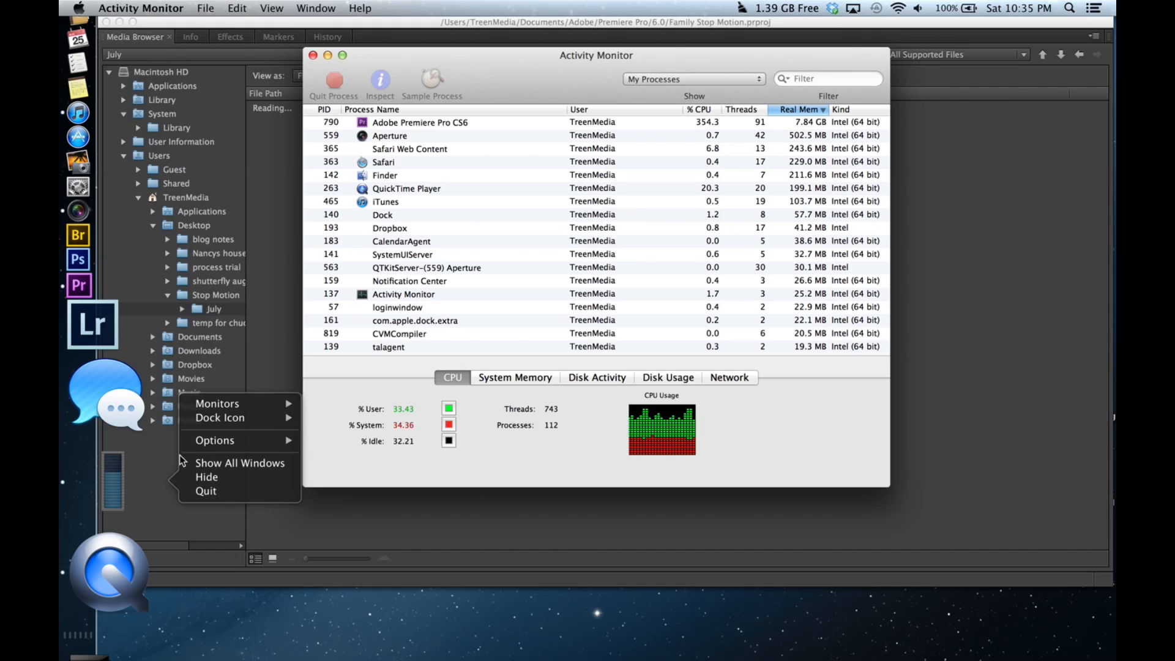
pyautogui.moveTo(227, 438)
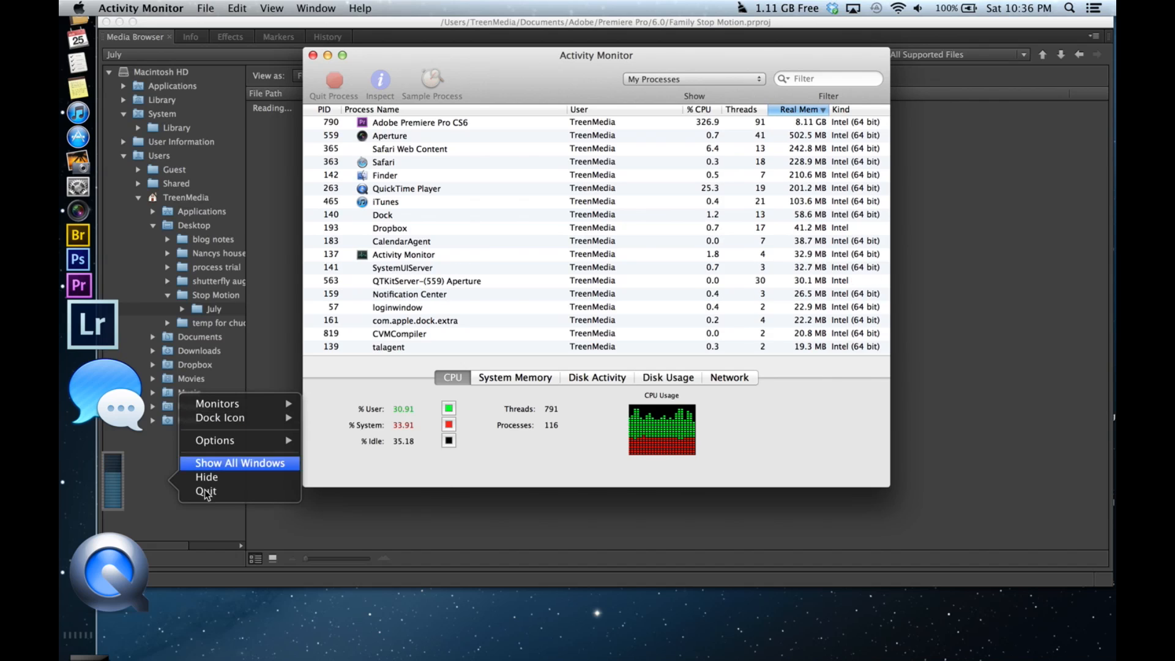
pyautogui.click(495, 444)
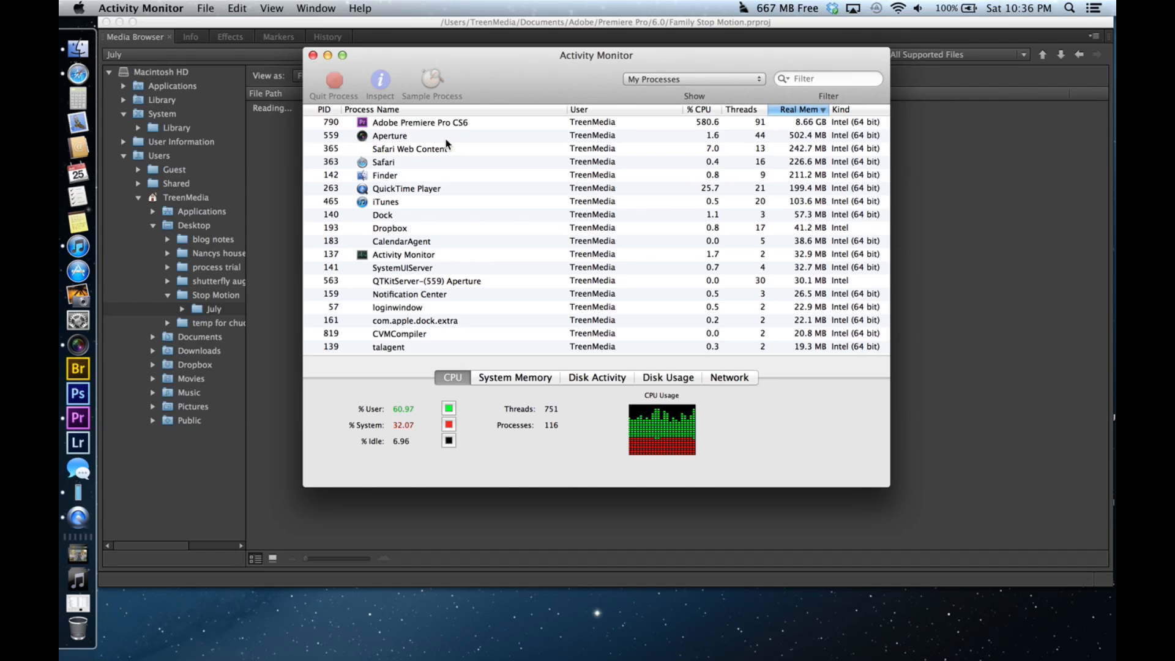
# Compare the memory use of Aperture, Safari, Adobe Premiere Pro CS6 and QuickTime Player, and close the Activity Monitor window.
pyautogui.click(447, 140)
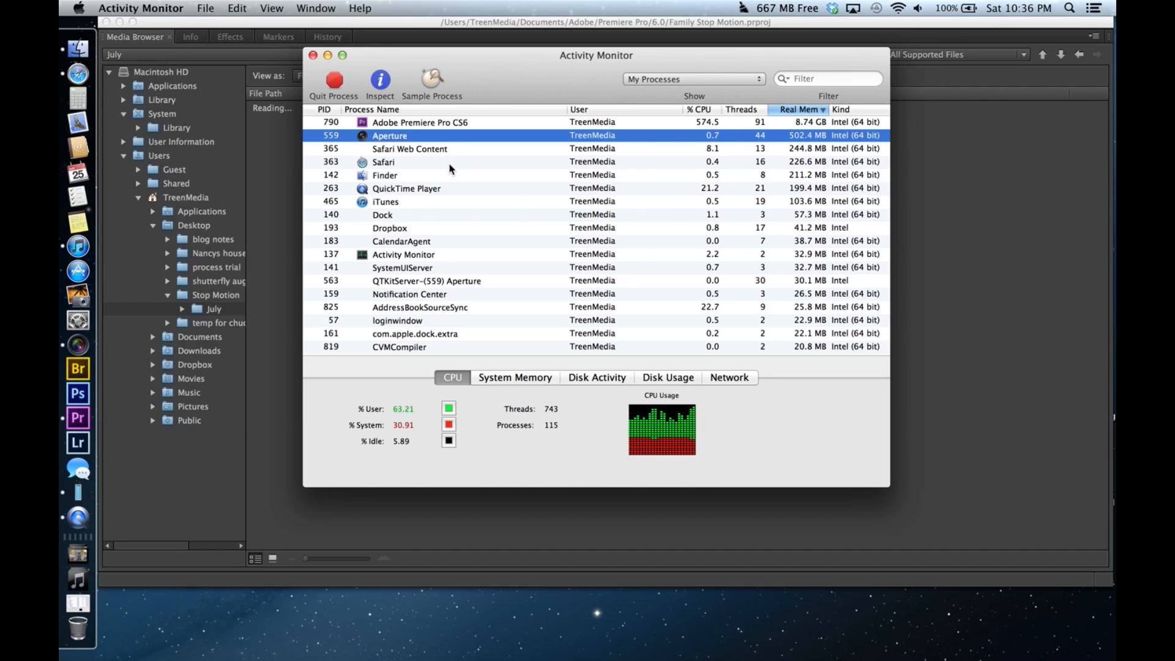
pyautogui.click(450, 163)
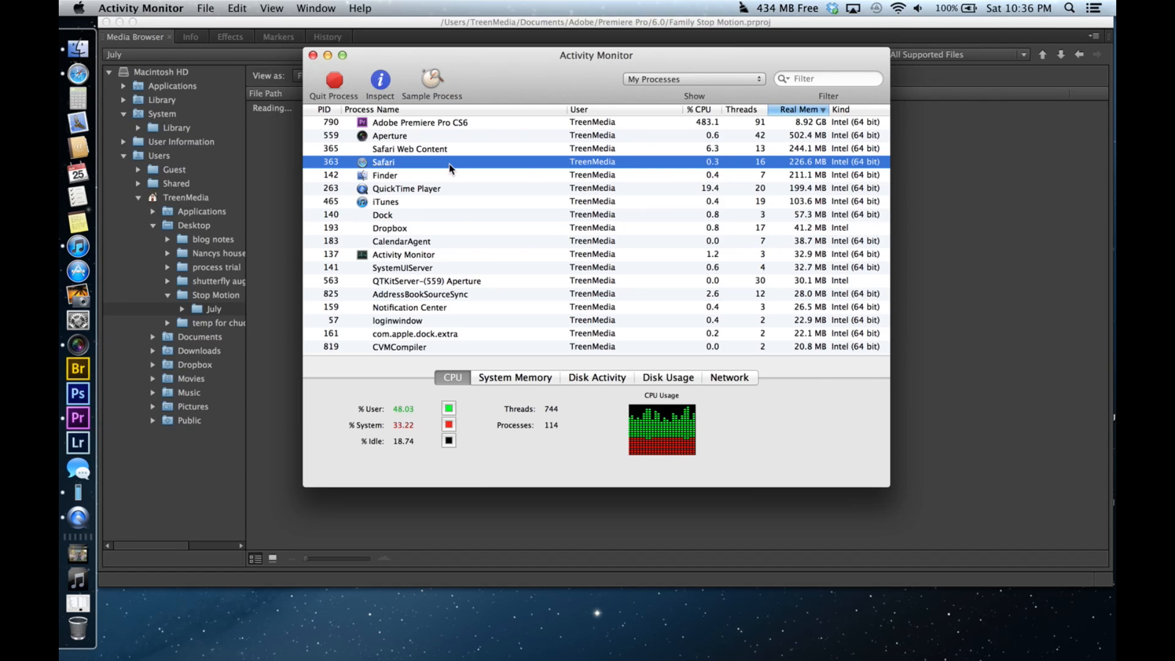
pyautogui.click(460, 123)
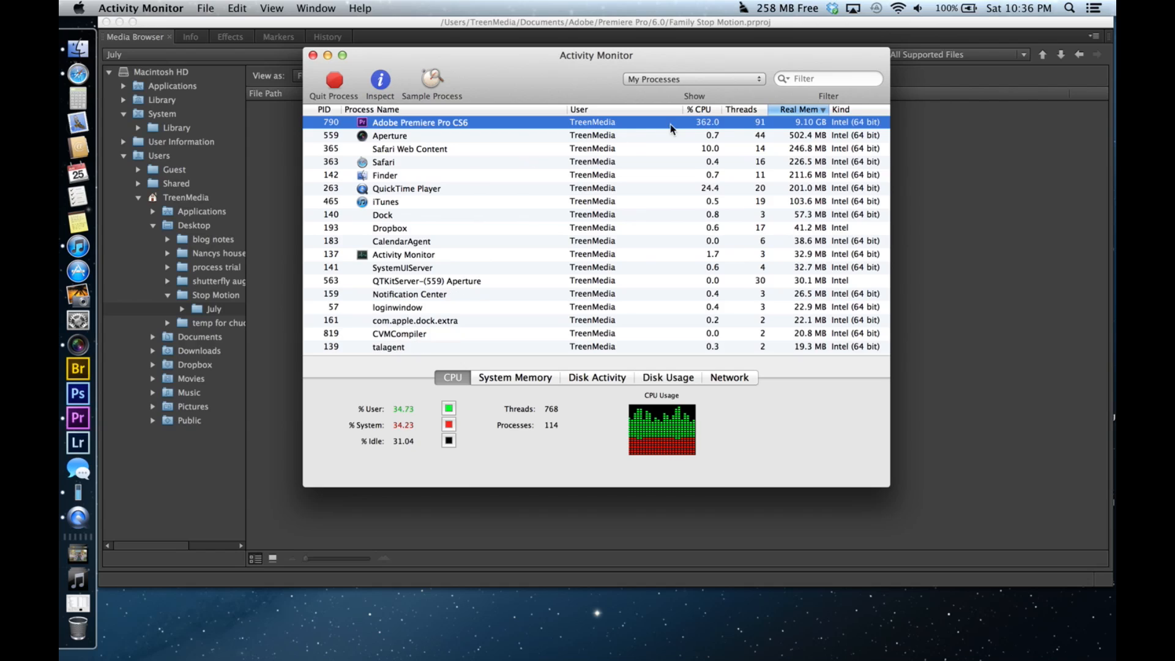
pyautogui.click(507, 190)
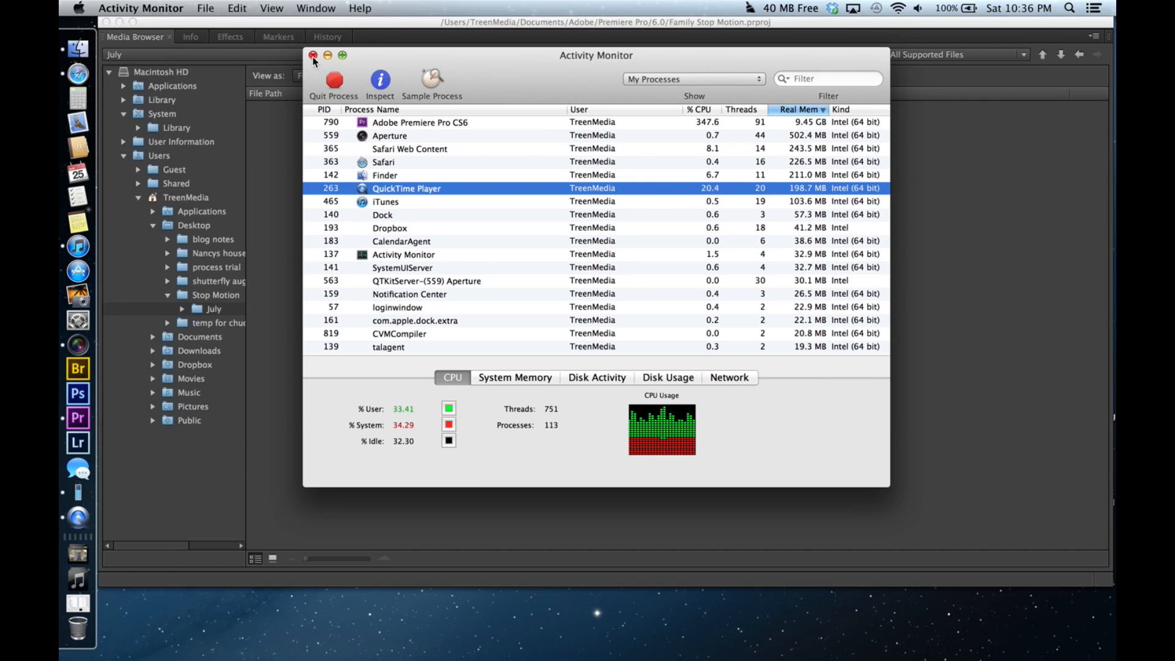
pyautogui.click(313, 55)
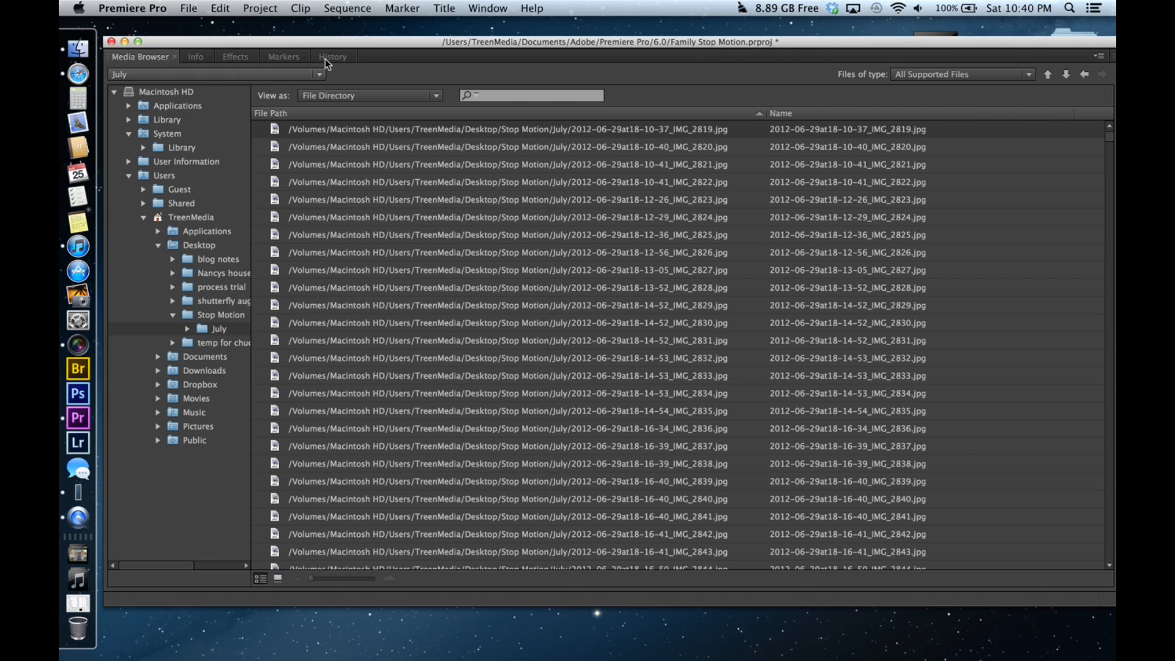
# Restore the Media Browser to its normal size and review the imported photo thumbnails in the Project panel.
pyautogui.click(403, 76)
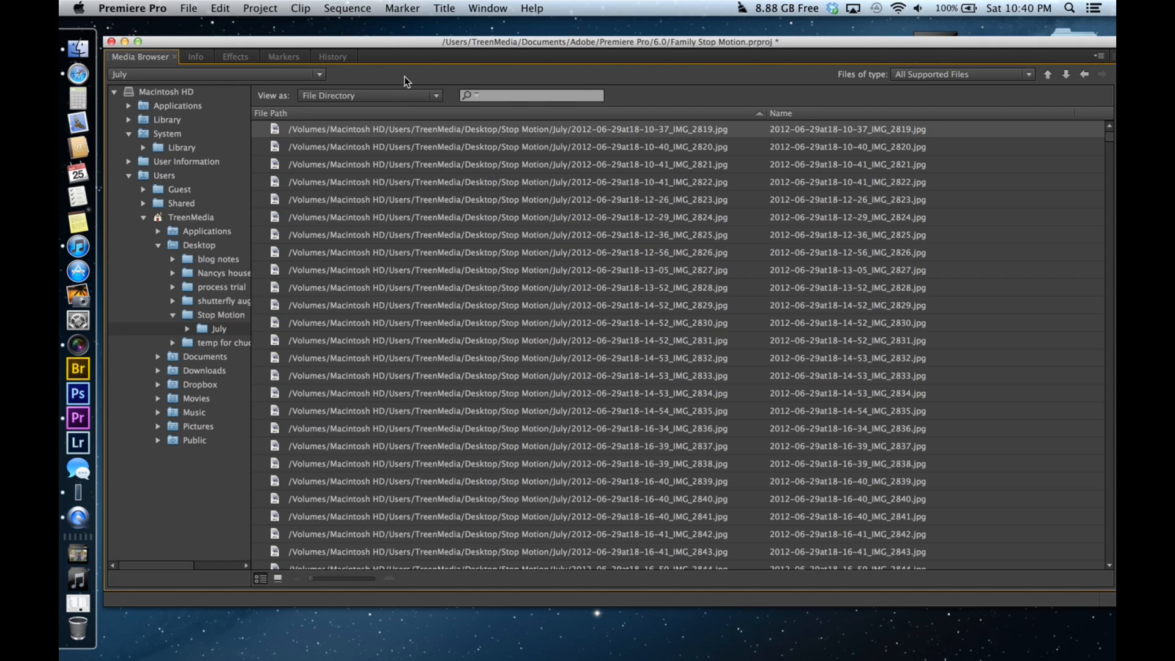
pyautogui.press('`')
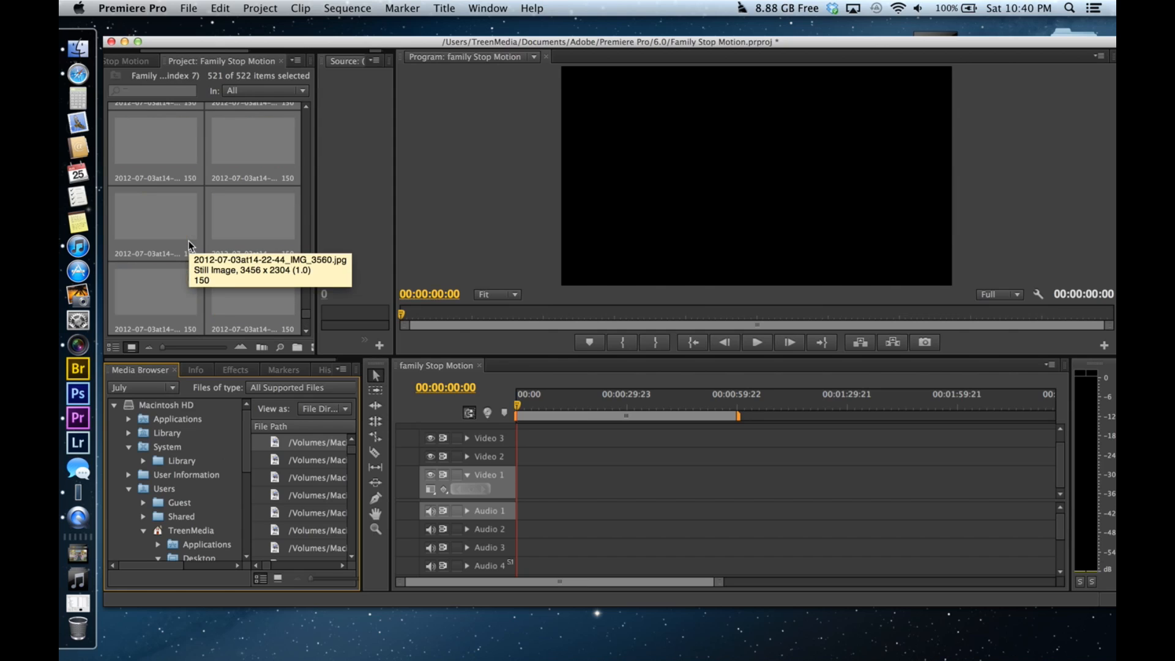
pyautogui.scroll(8, 189, 242)
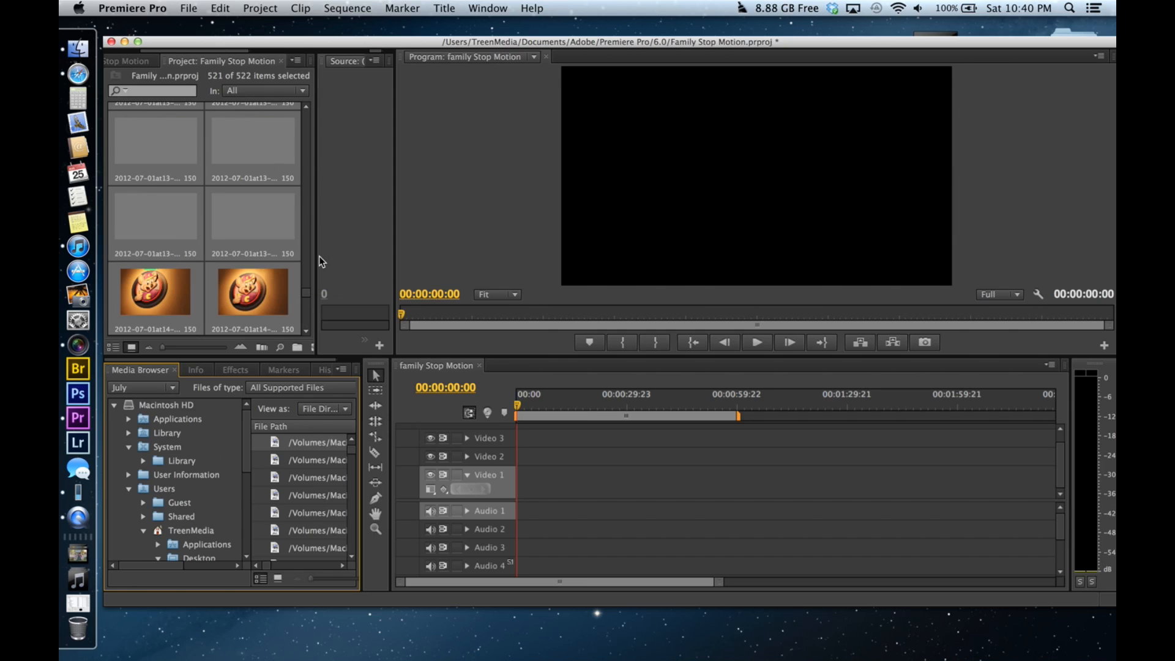
pyautogui.moveTo(306, 294); pyautogui.dragTo(308, 109)
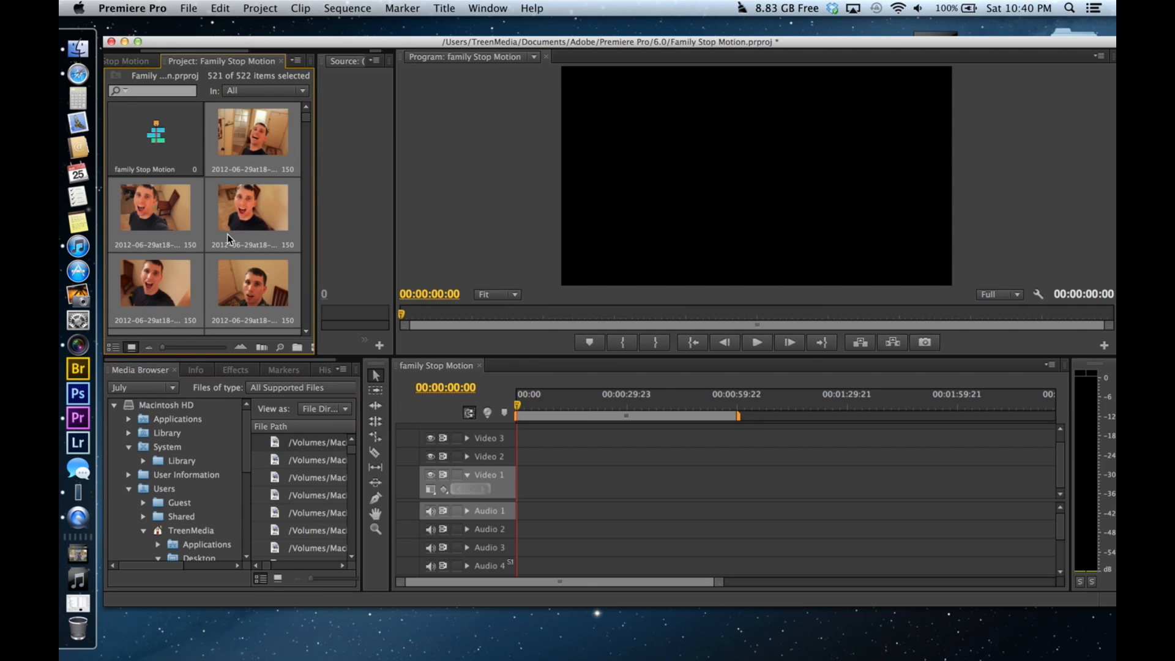
pyautogui.scroll(-5, 227, 239)
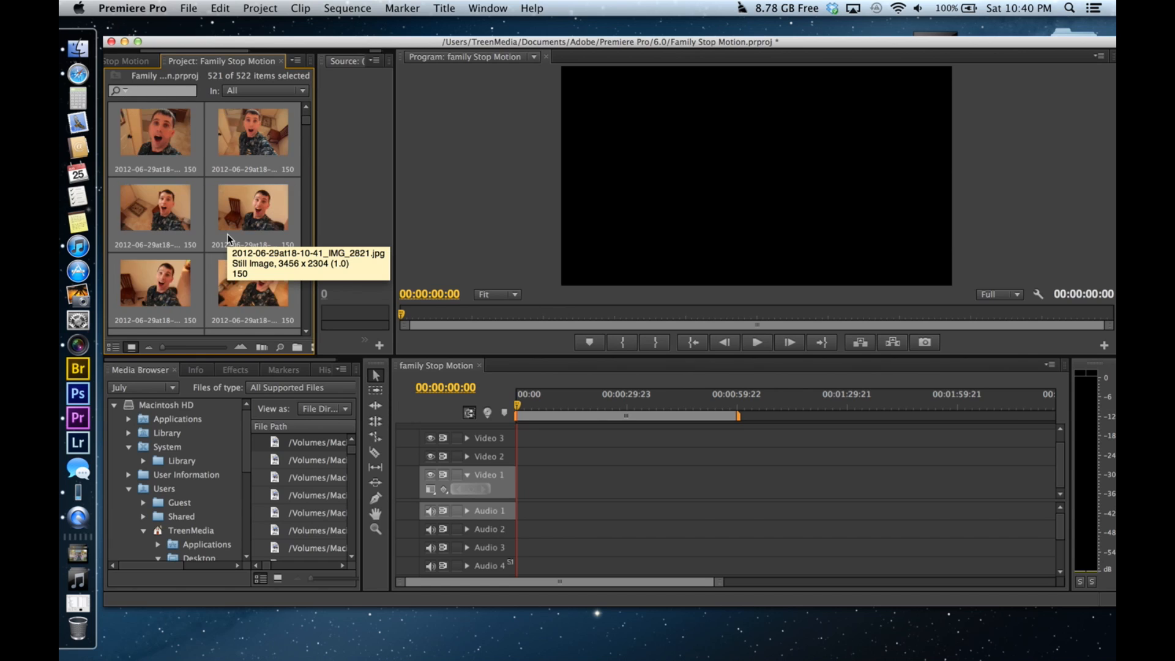
pyautogui.scroll(2, 227, 234)
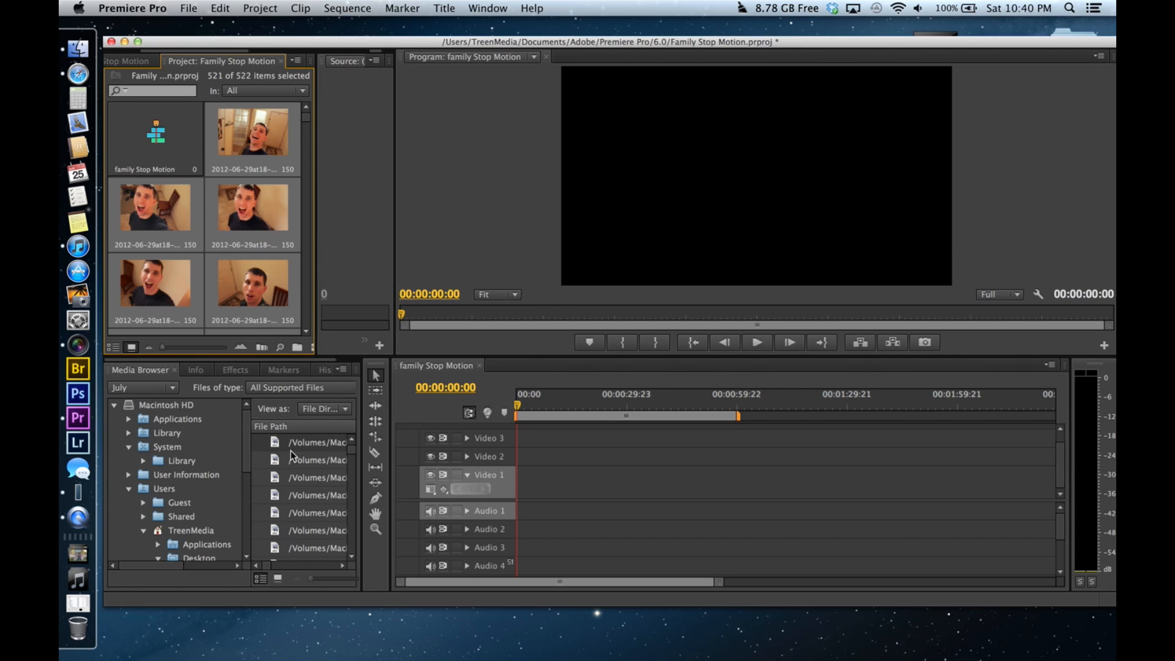
# Deselect the imported photos and check the default durations of the first few stills in the Project panel.
pyautogui.click(230, 458)
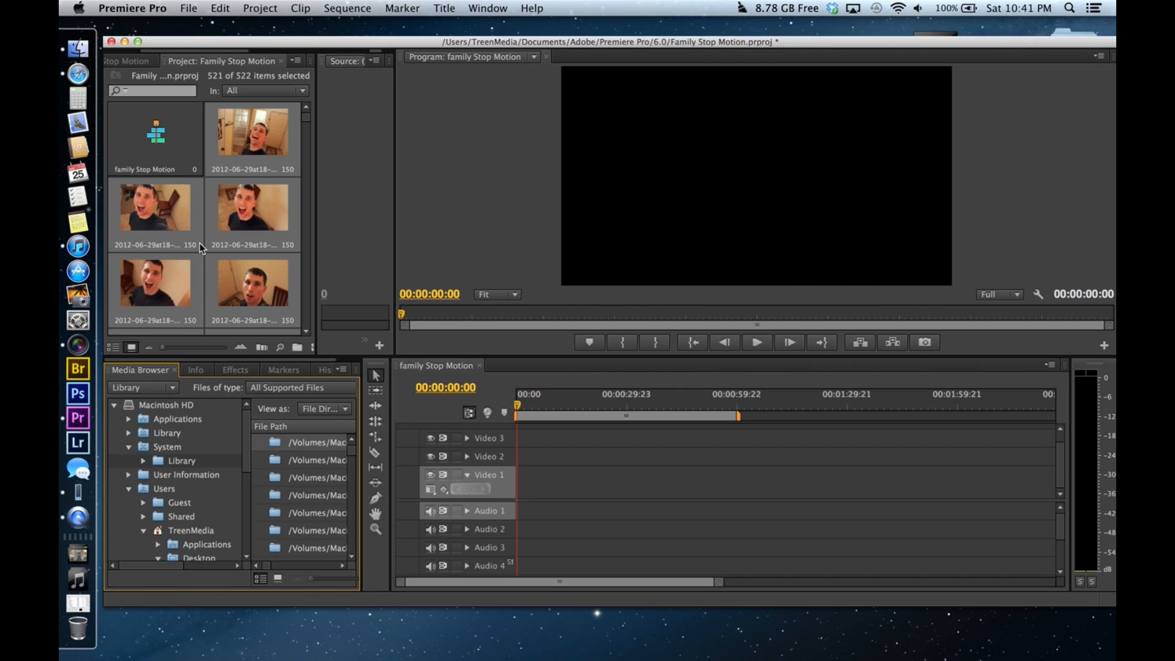
pyautogui.click(164, 230)
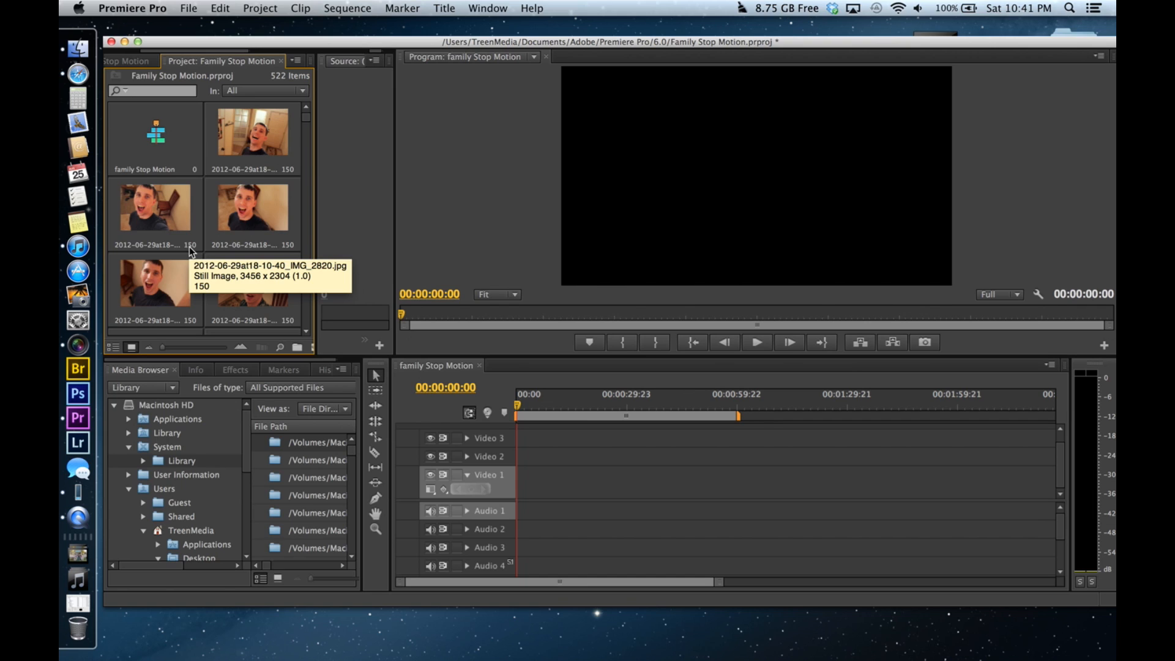
pyautogui.click(156, 215)
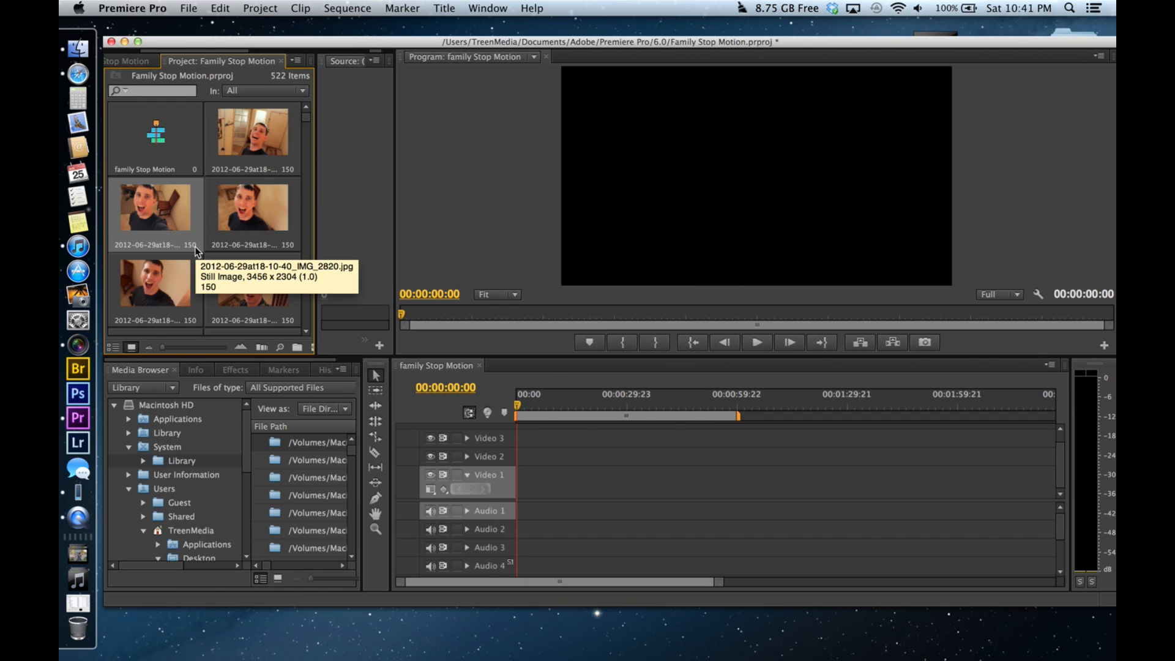
pyautogui.click(253, 146)
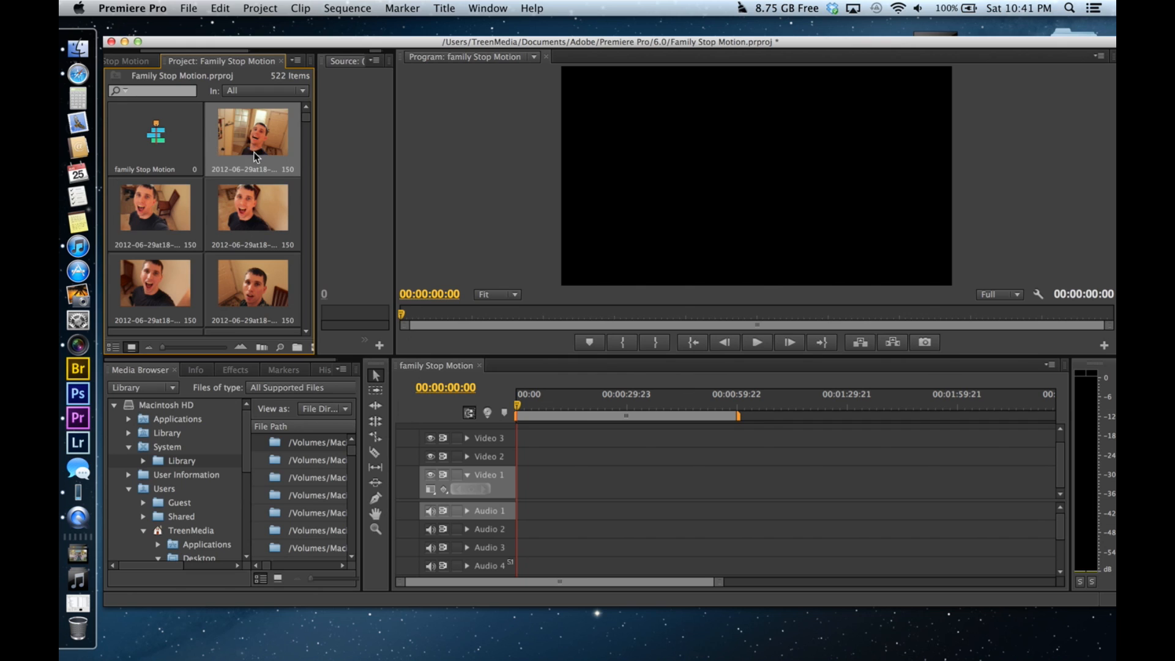
pyautogui.click(252, 214)
pyautogui.click(161, 211)
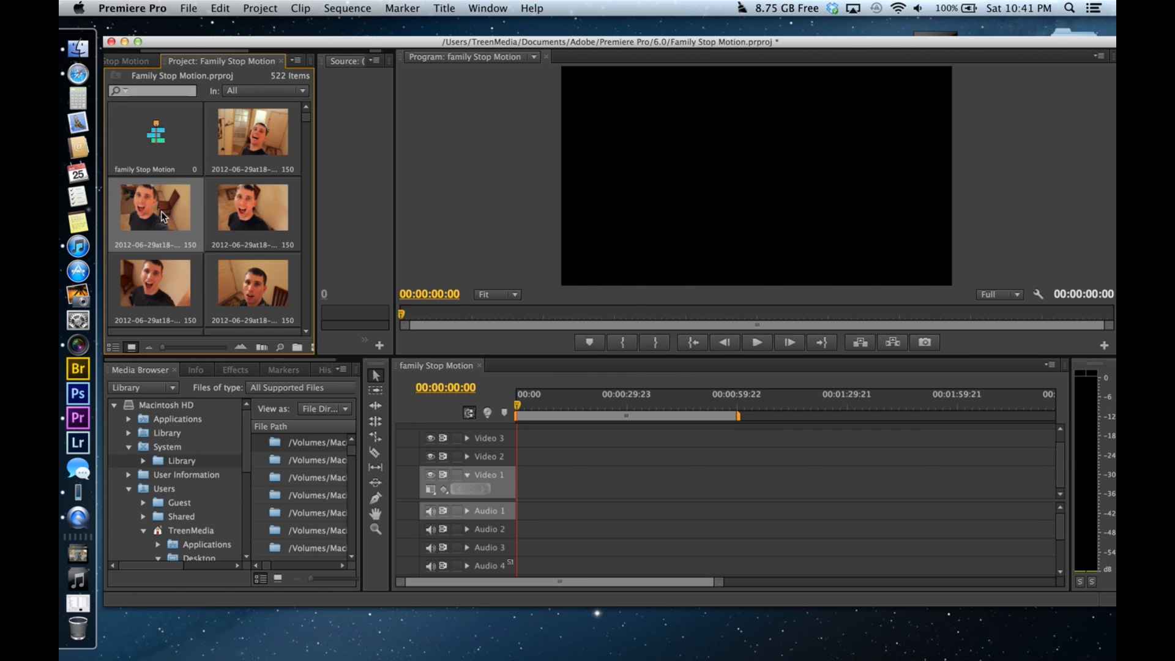
pyautogui.click(252, 156)
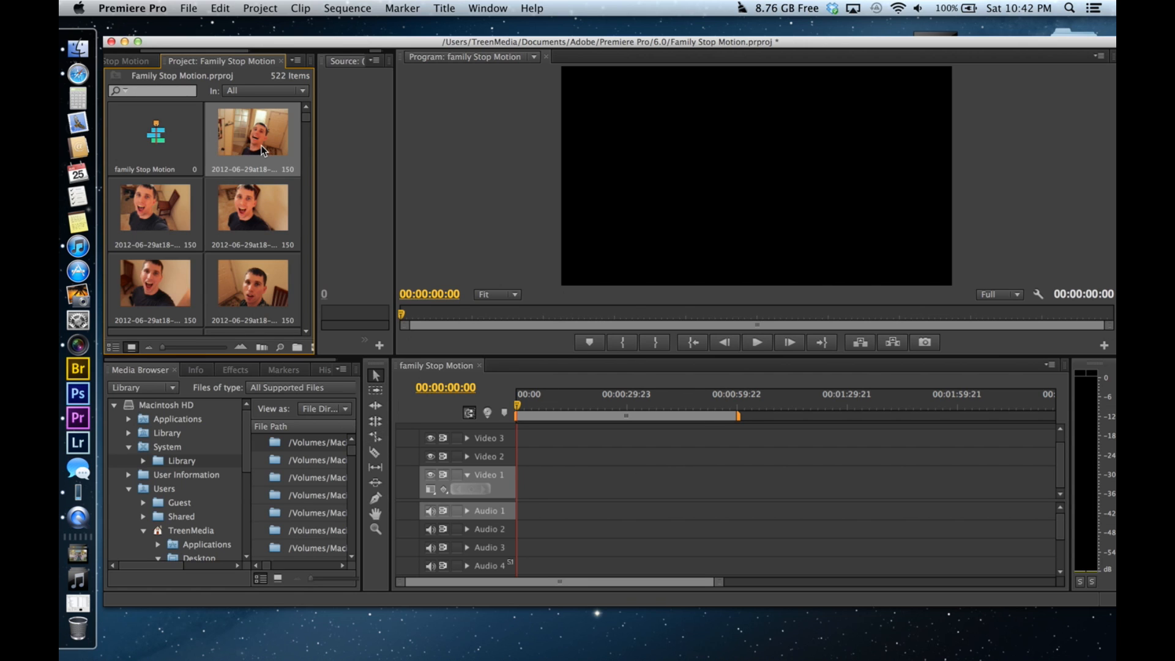
# Display the Project panel items as a list and look through the names of the first stills.
pyautogui.click(113, 347)
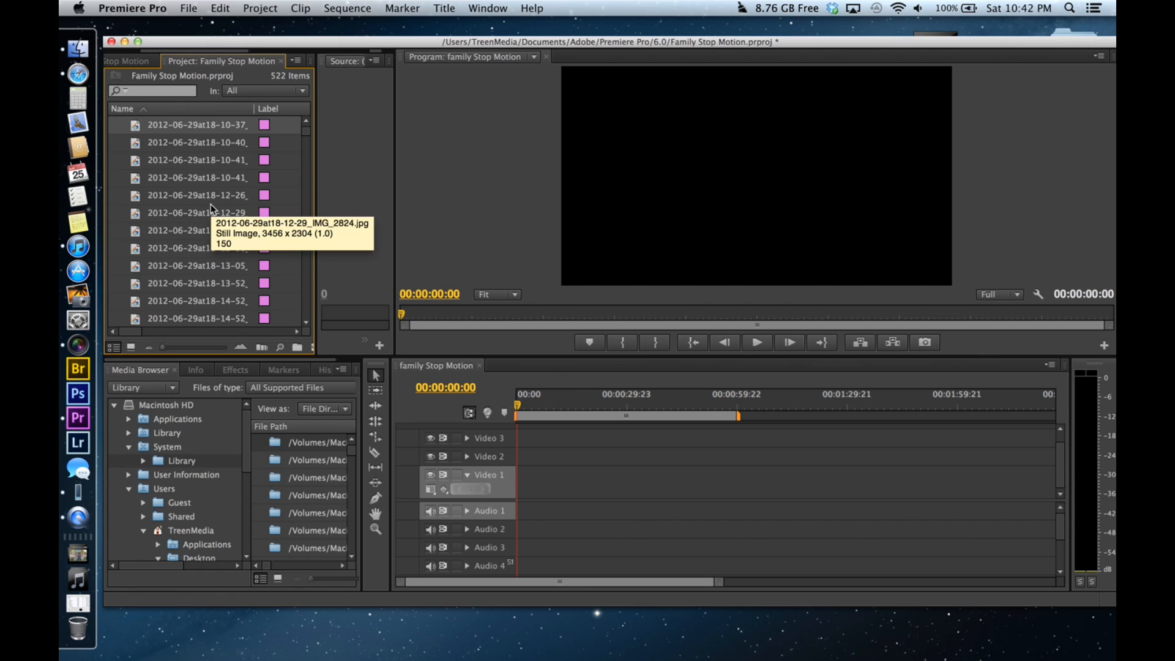
pyautogui.scroll(-3, 195, 158)
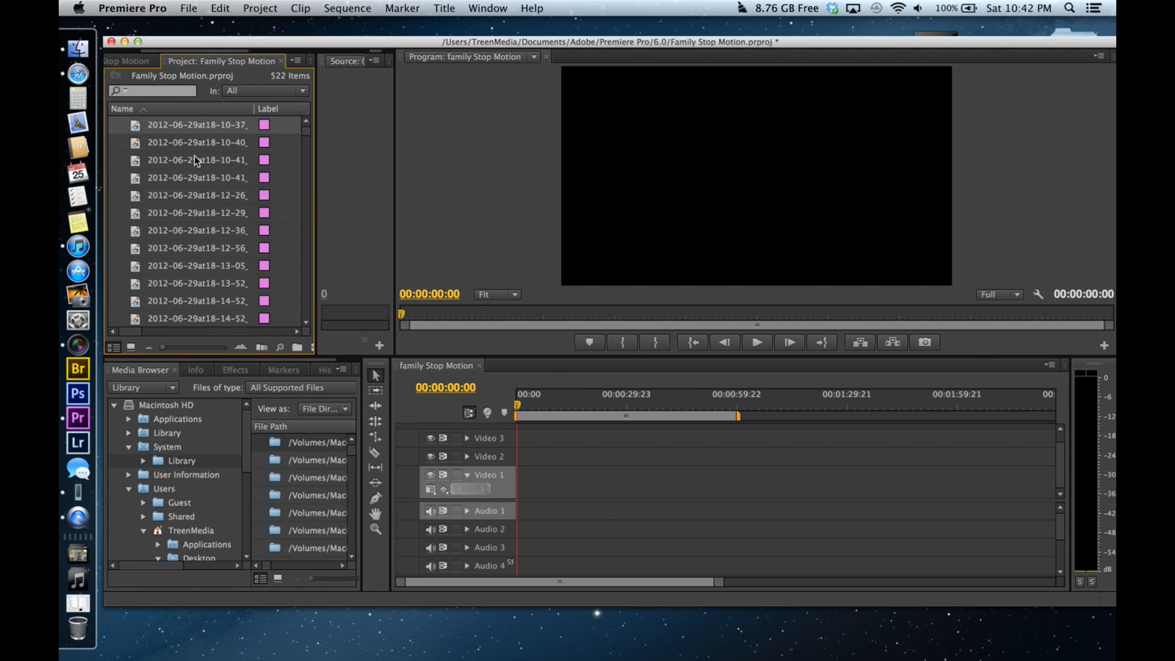
pyautogui.scroll(3, 195, 159)
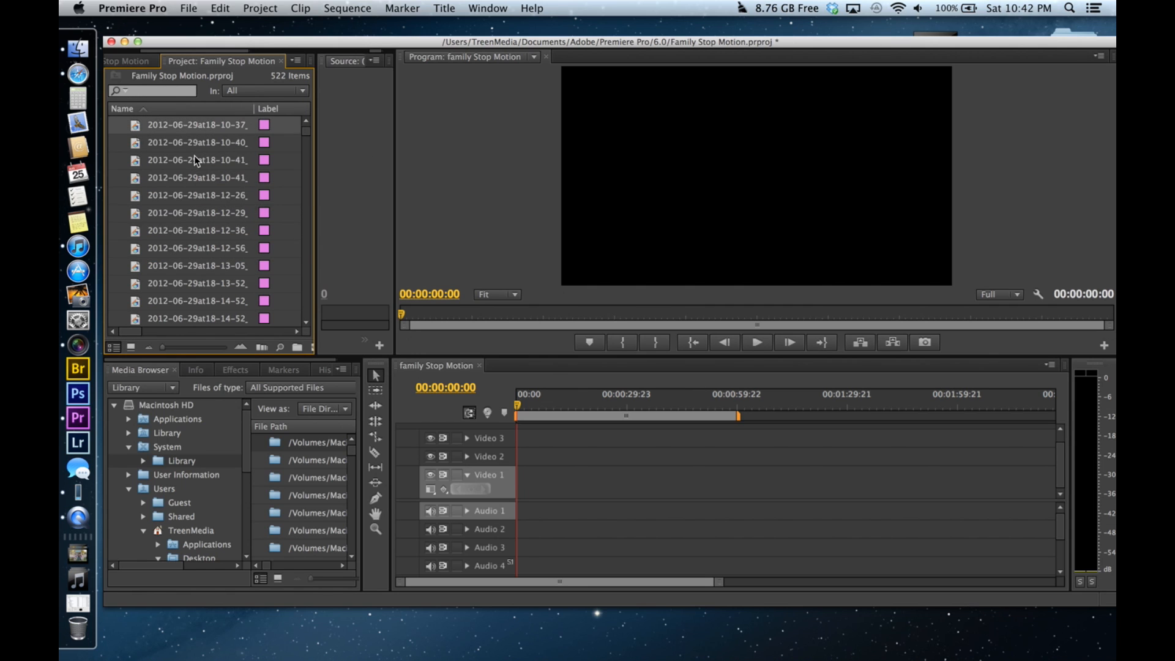
pyautogui.click(200, 125)
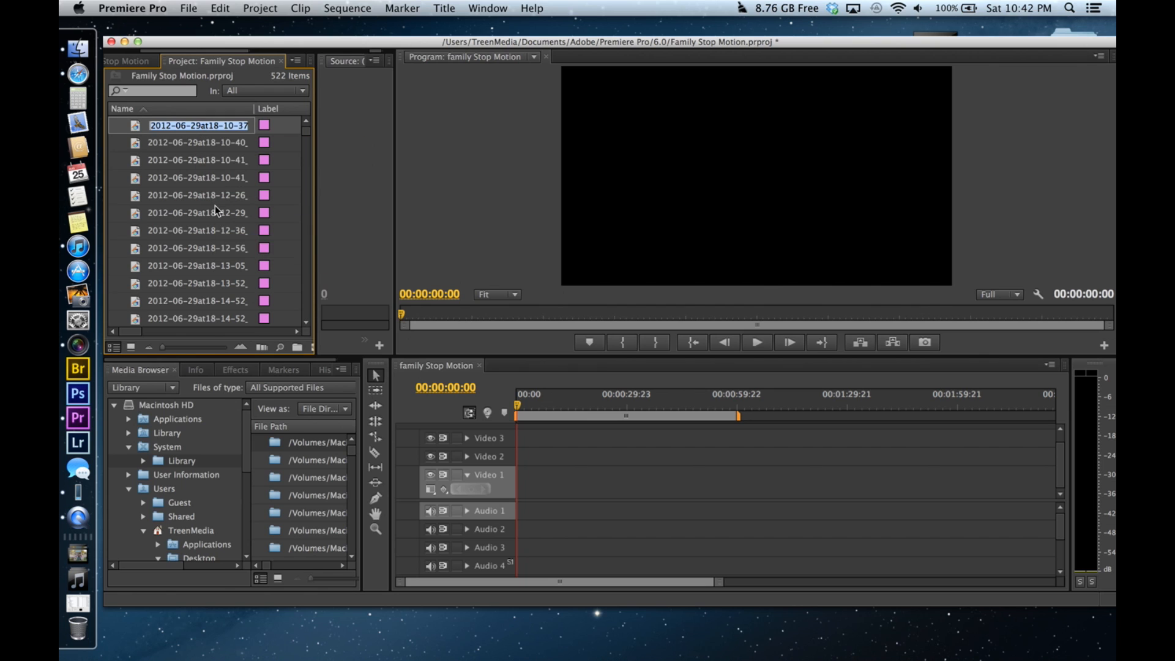
# Select all items in the Project panel and set their clip duration to 4 frames.
pyautogui.click(208, 201)
pyautogui.rightClick(208, 201)
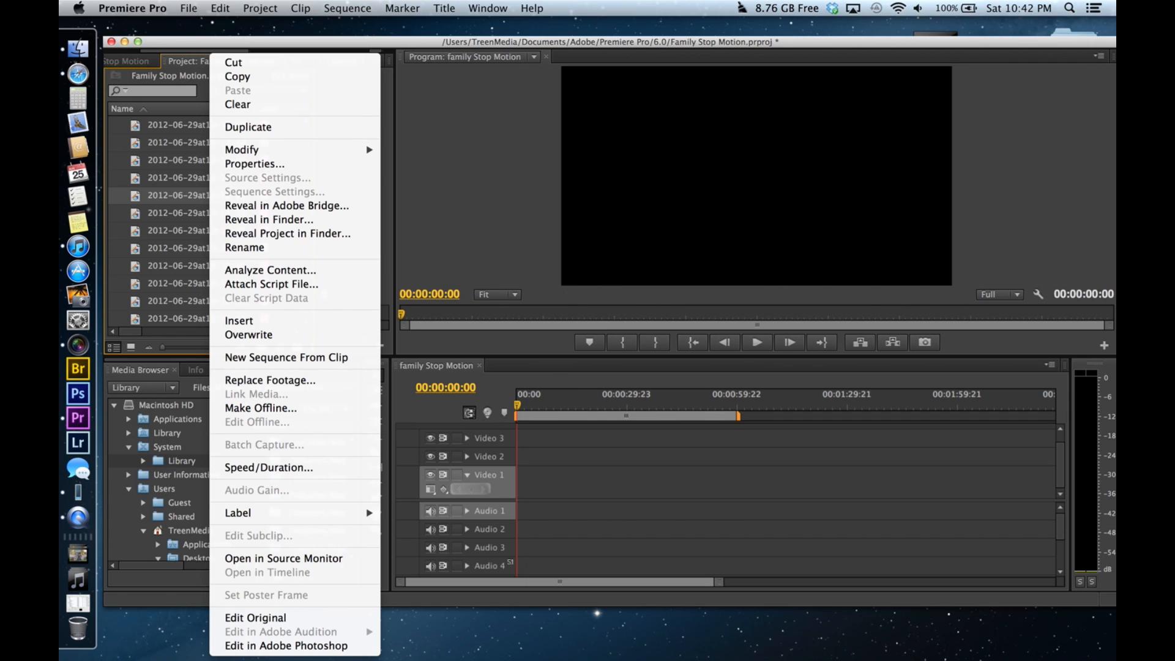
pyautogui.click(217, 8)
pyautogui.click(218, 9)
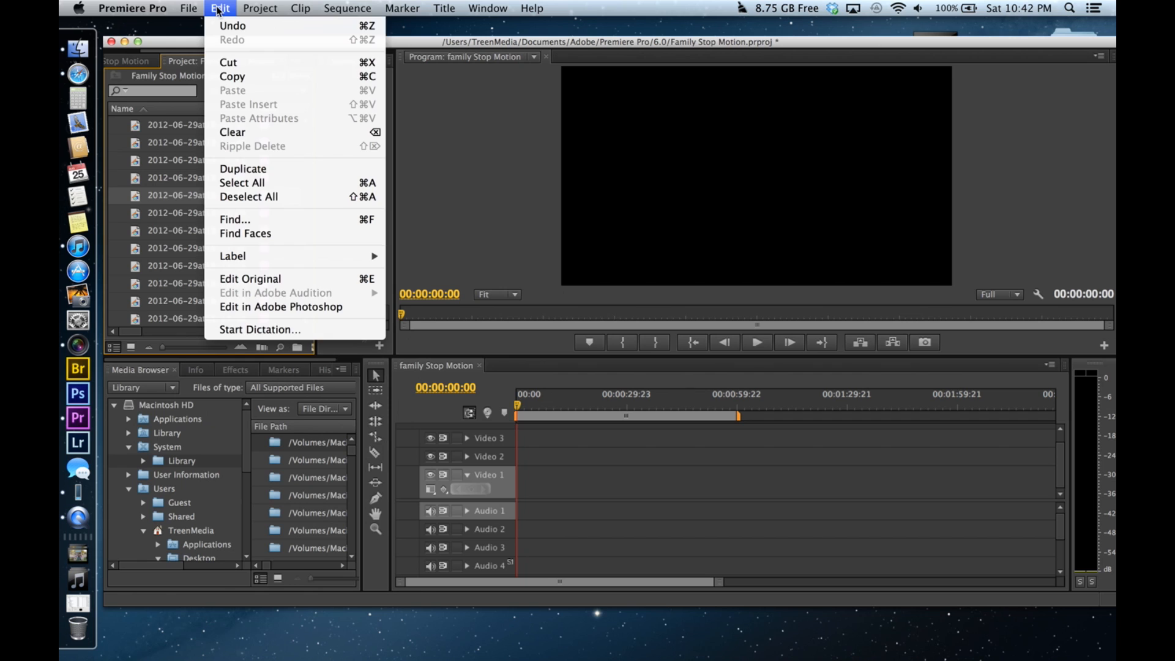
pyautogui.click(253, 183)
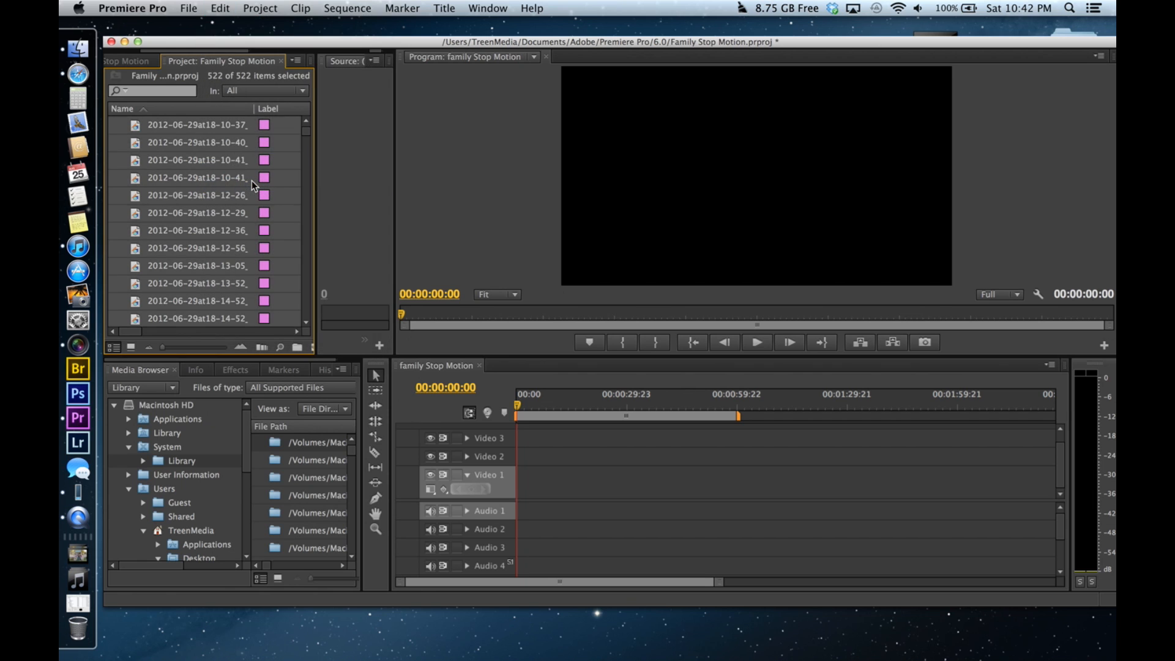
pyautogui.rightClick(183, 165)
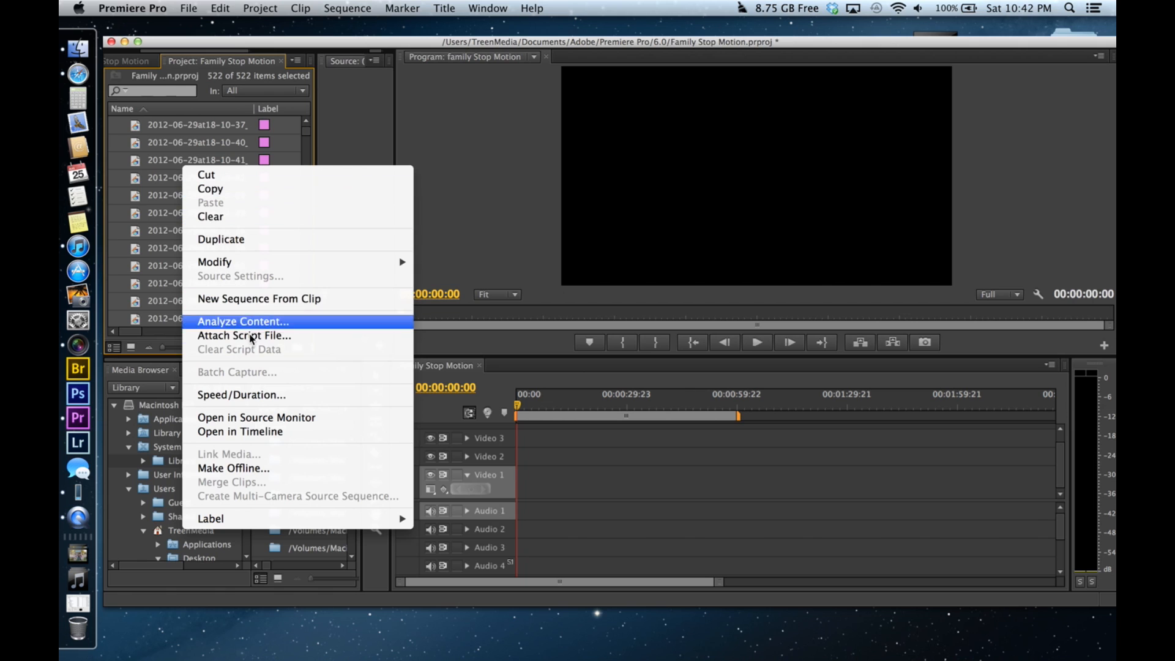
pyautogui.click(254, 396)
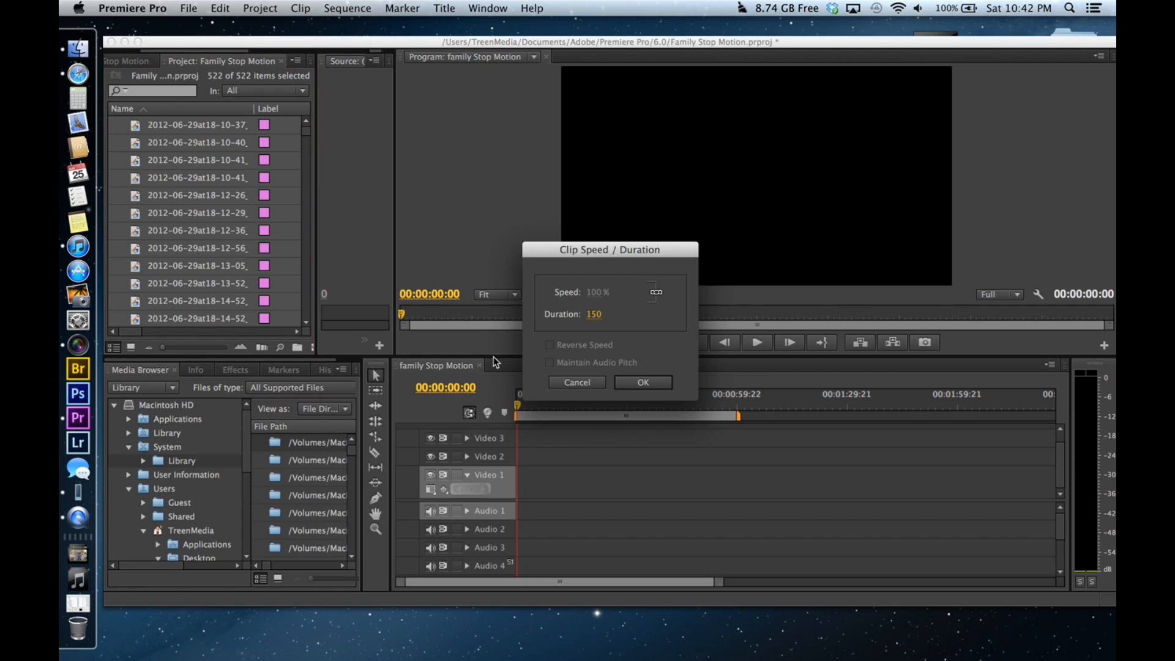
pyautogui.click(594, 317)
pyautogui.write('4')
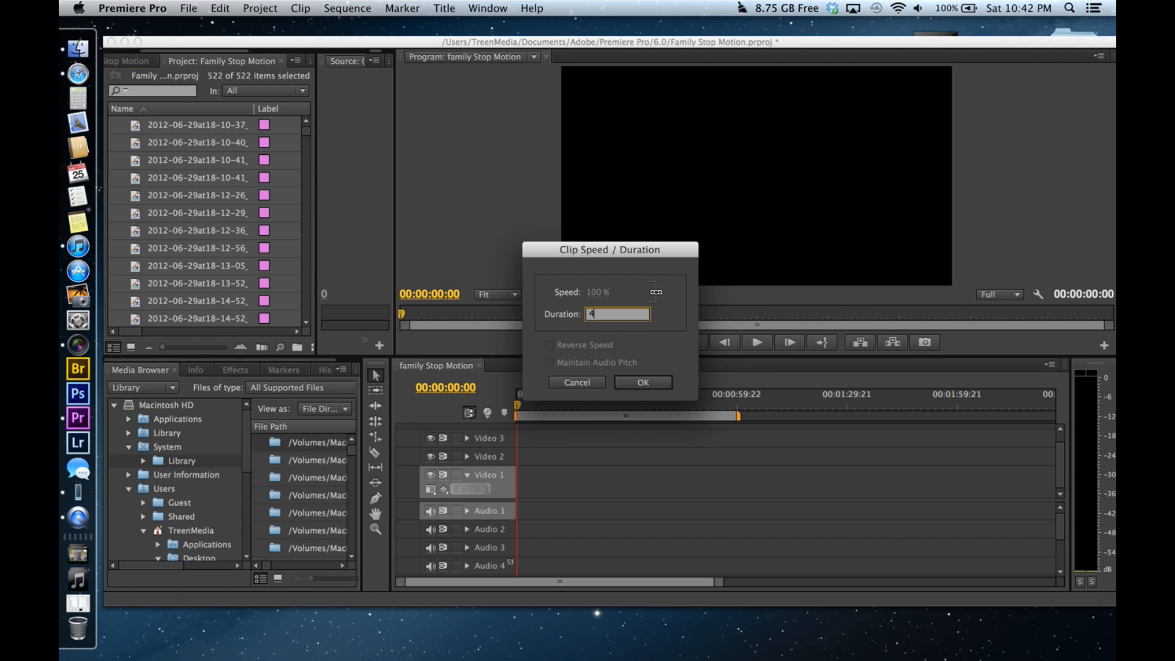
pyautogui.click(663, 387)
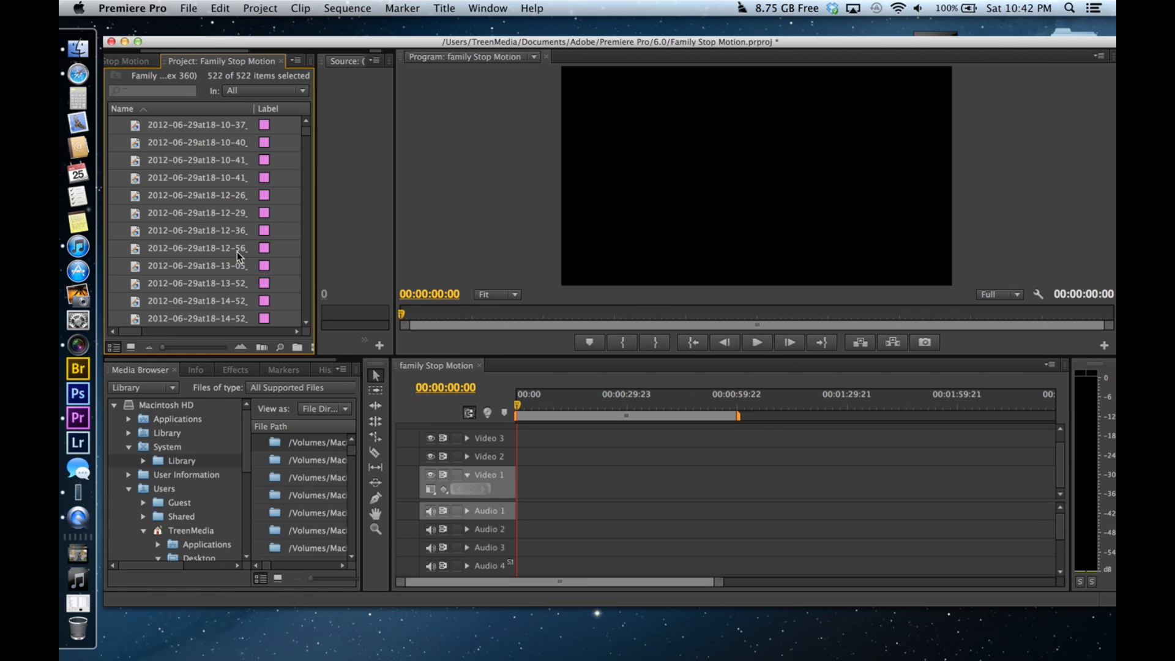
# Place the first ten stills from the Project panel on the Video 2 track, starting at about 00:00:01:03.
pyautogui.click(205, 220)
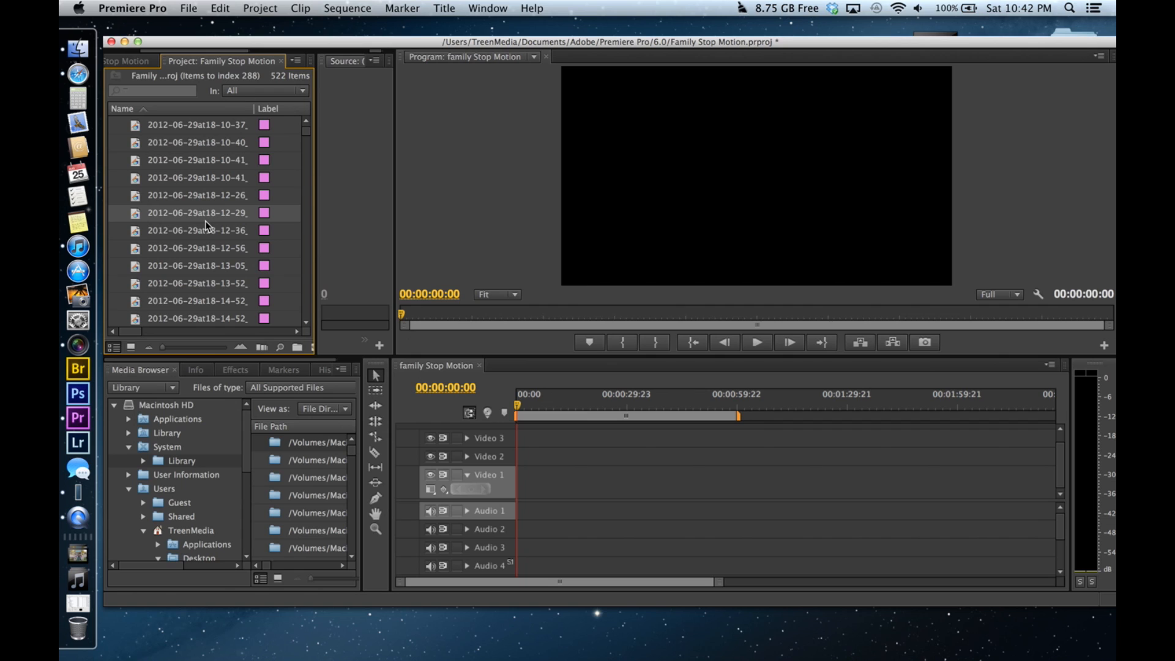
pyautogui.click(216, 120)
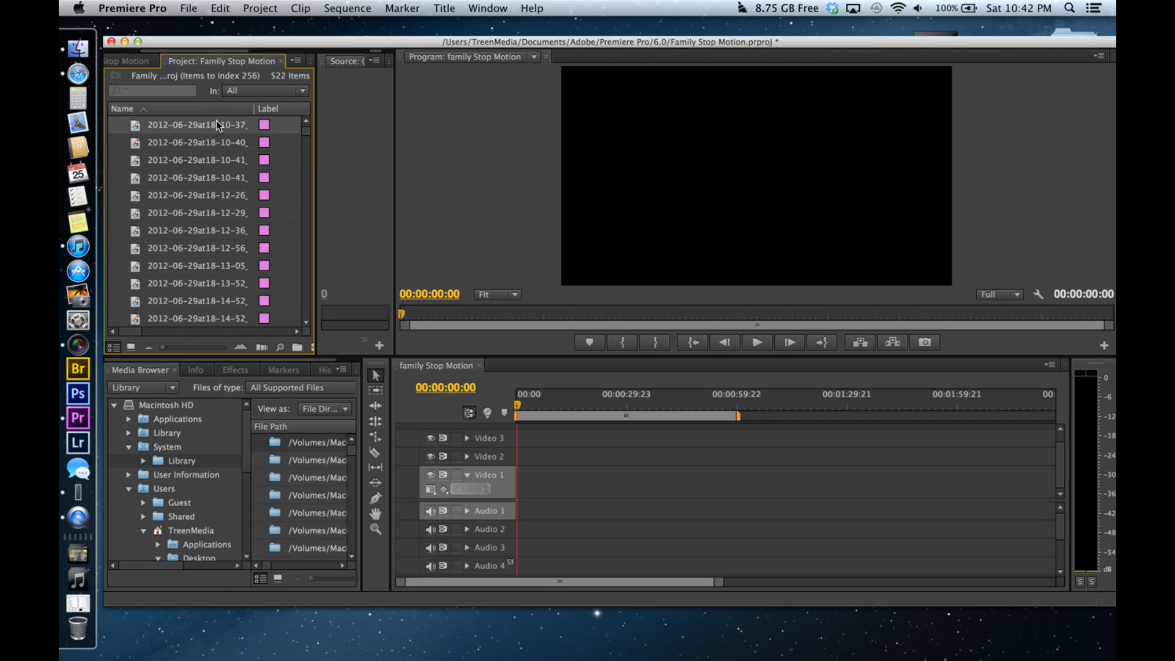
pyautogui.hotkey('shift', 'Down')
pyautogui.hotkey('shift', 'Down')
pyautogui.hotkey('shift', 'Down')
pyautogui.hotkey('shift', 'Down')
pyautogui.hotkey('shift', 'Down')
pyautogui.hotkey('shift', 'Down')
pyautogui.hotkey('shift', 'Down')
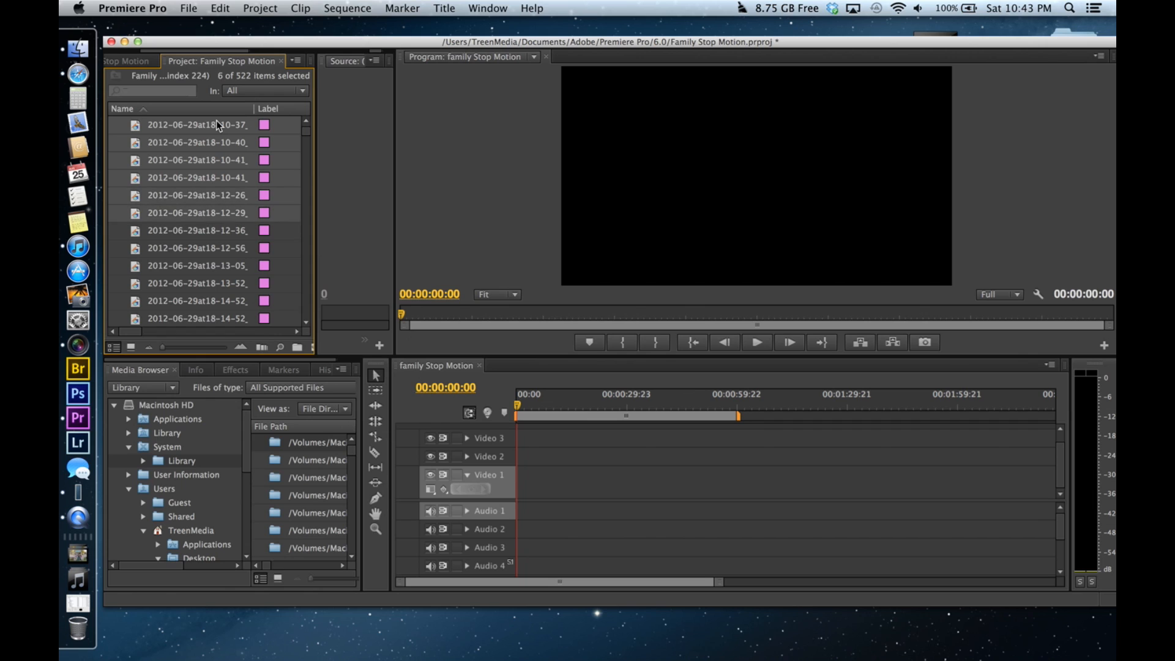
pyautogui.hotkey('shift', 'Down')
pyautogui.hotkey('shift', 'Down')
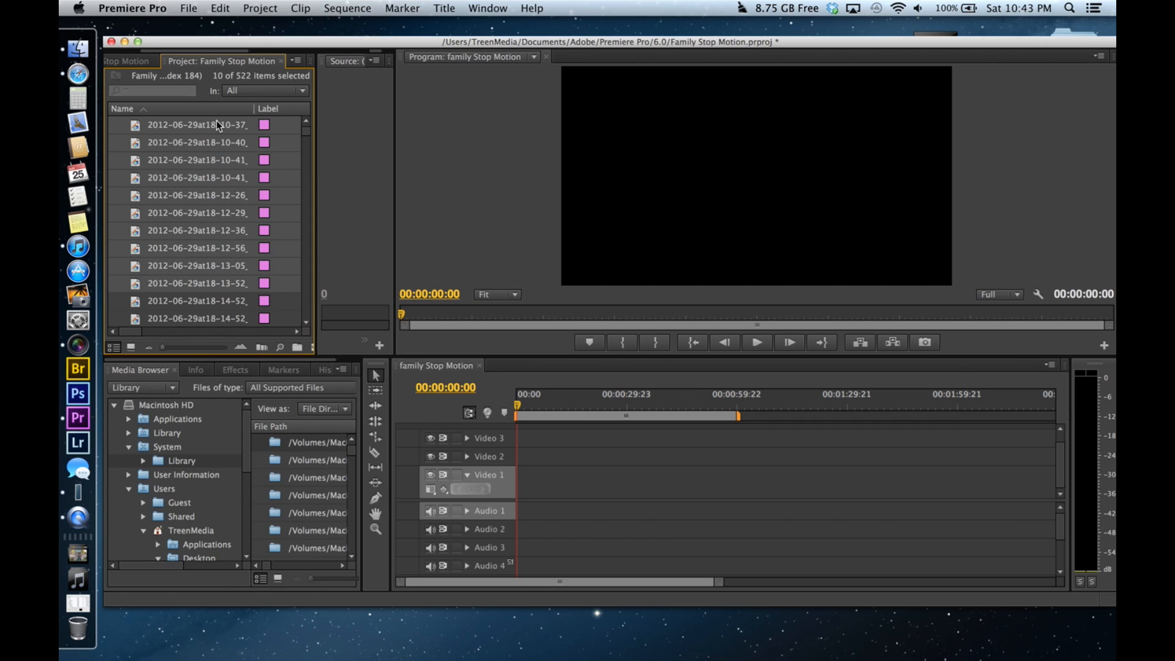
pyautogui.hotkey('shift', 'Down')
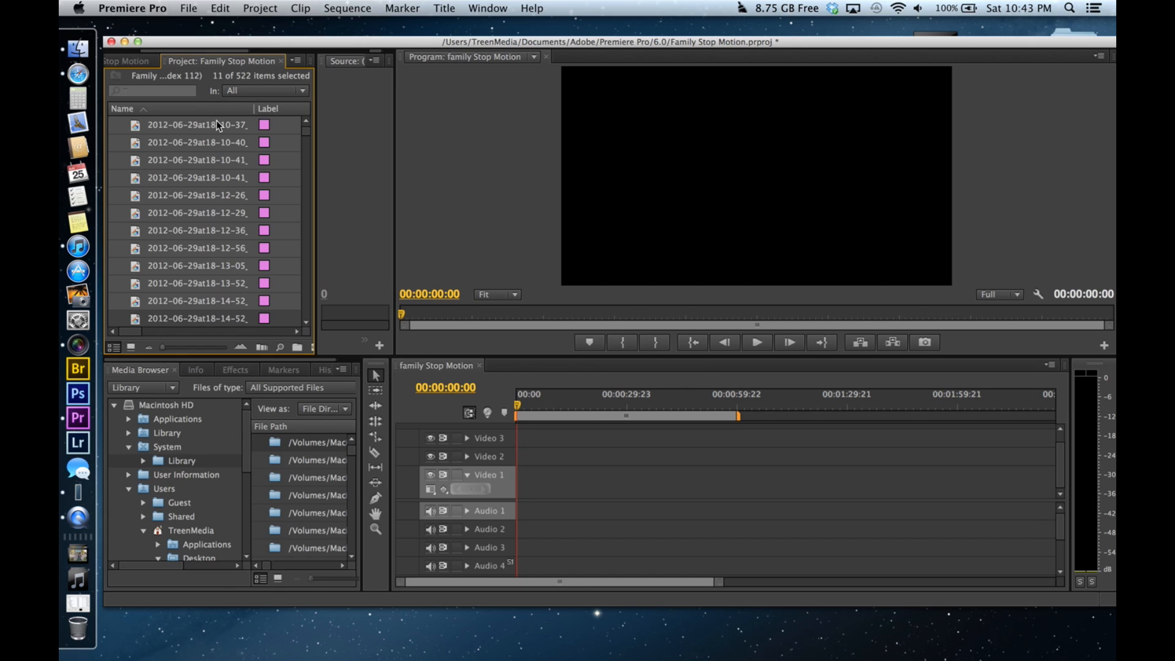
pyautogui.hotkey('shift', 'Up')
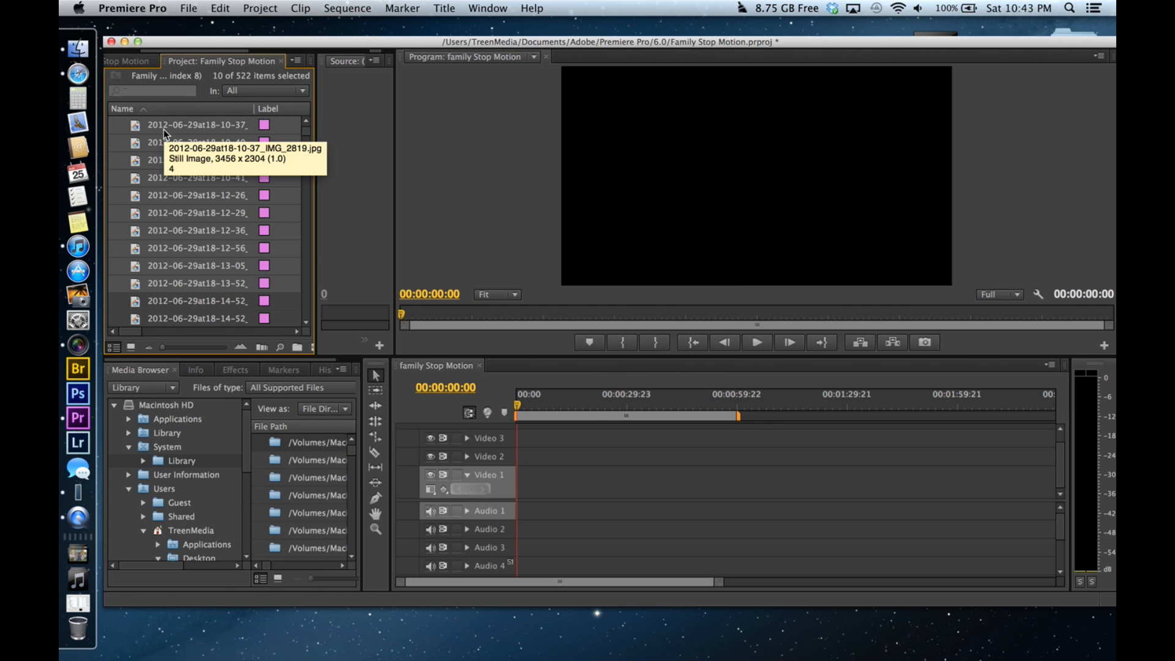
pyautogui.click(448, 358)
pyautogui.moveTo(448, 358); pyautogui.dragTo(523, 463)
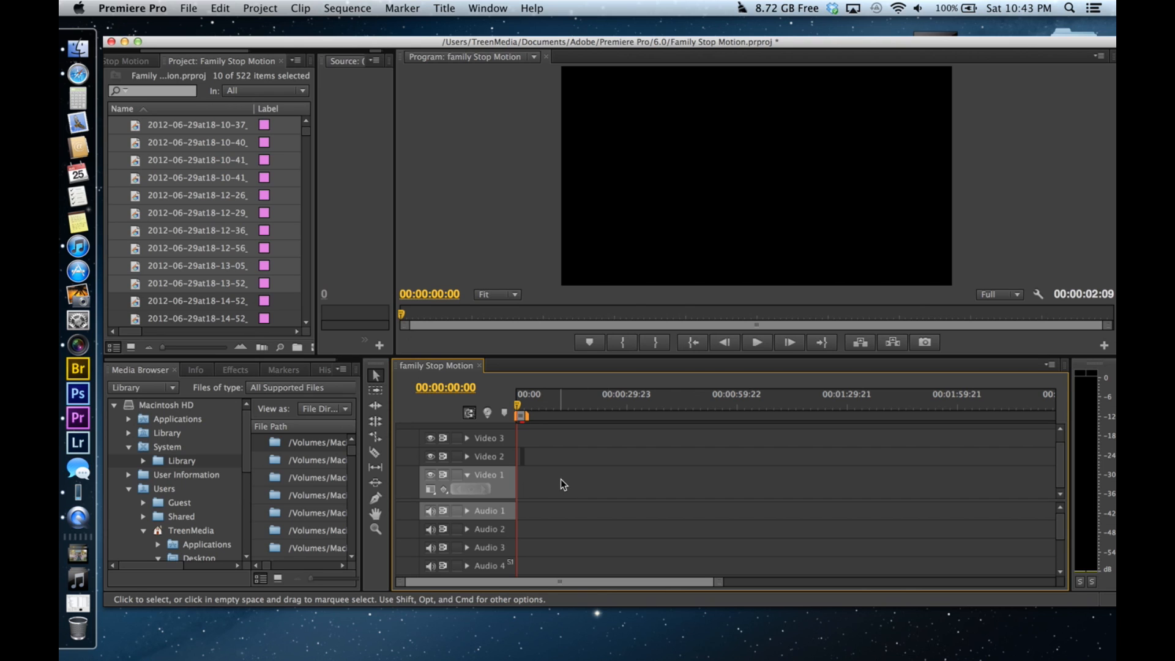
# Examine the placed stills on Video 2 at different timeline magnifications, ending close enough to tell the individual clips apart.
pyautogui.press('=')
pyautogui.press('=')
pyautogui.press('=')
pyautogui.press('=')
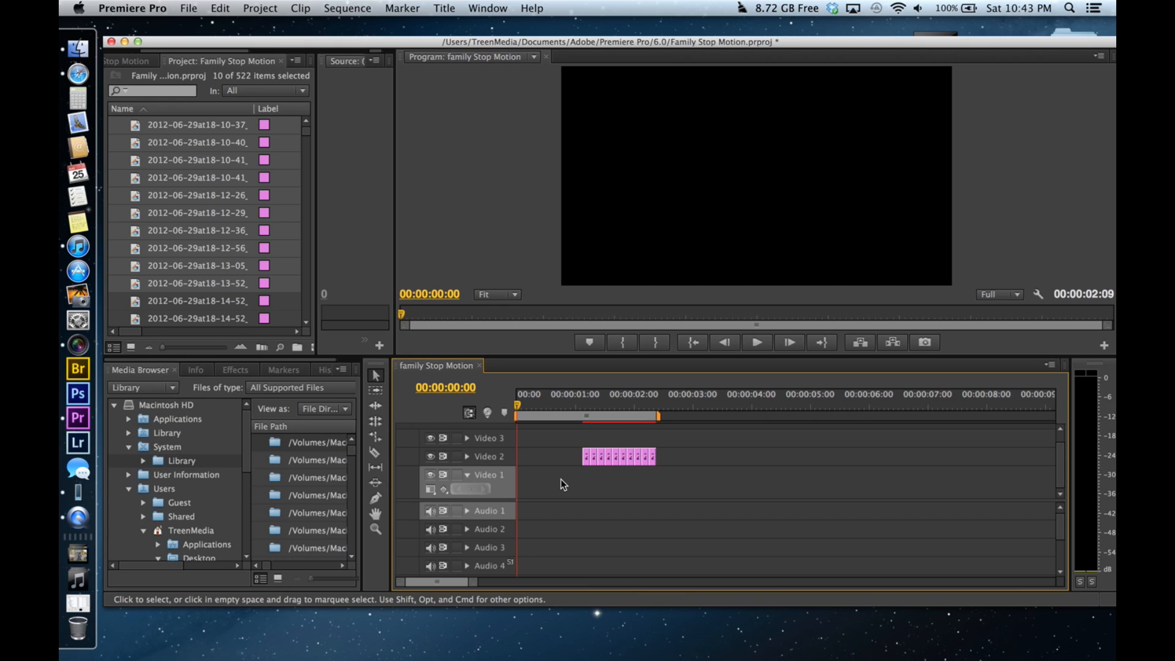
pyautogui.press('-')
pyautogui.press('-')
pyautogui.press('-')
pyautogui.press('=')
pyautogui.press('=')
pyautogui.press('=')
pyautogui.press('=')
pyautogui.press('-')
pyautogui.press('-')
pyautogui.press('-')
pyautogui.scroll(10, 561, 478)
pyautogui.scroll(-10, 561, 478)
pyautogui.scroll(3, 561, 478)
pyautogui.scroll(3, 560, 479)
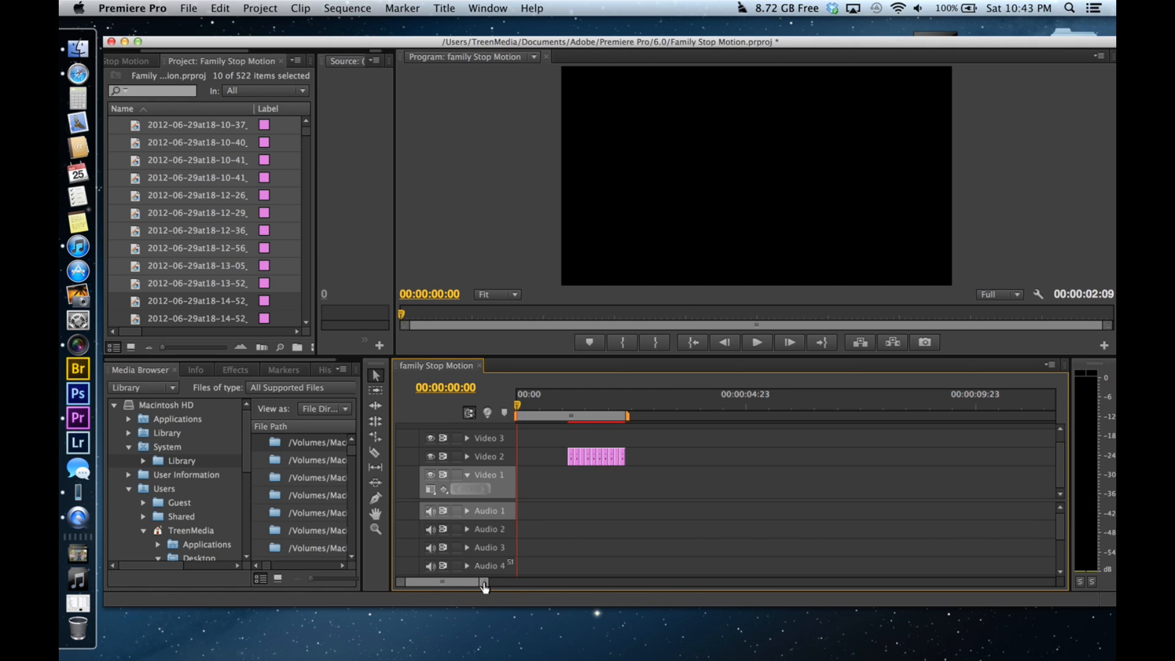
pyautogui.moveTo(484, 584); pyautogui.dragTo(413, 585)
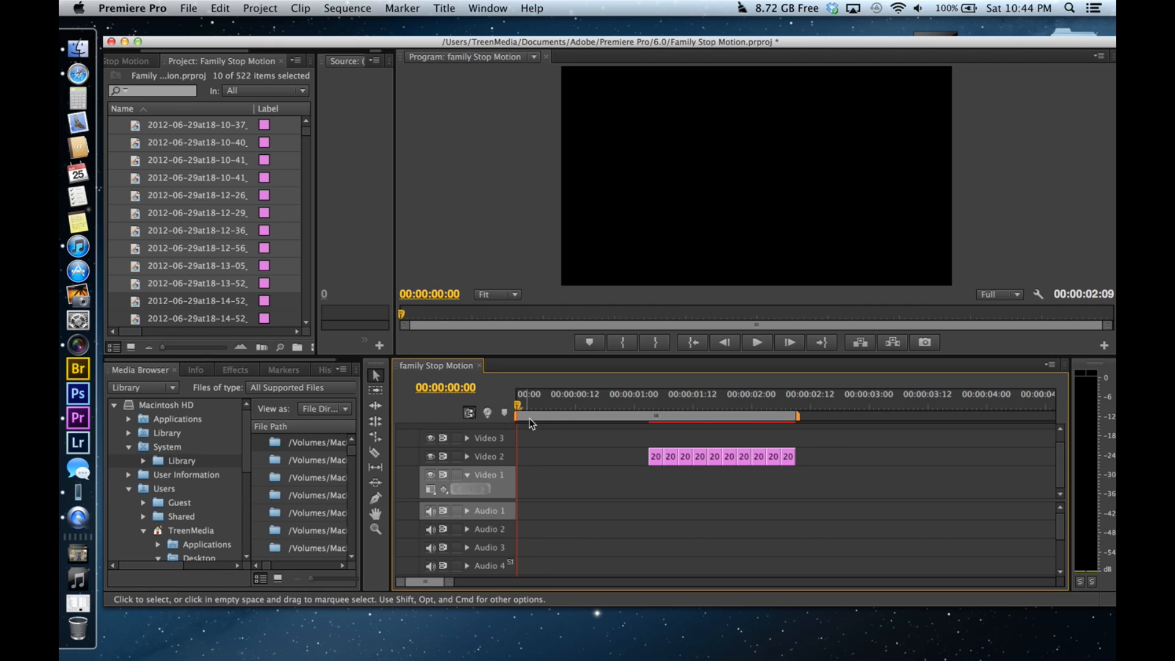
# Scrub the playhead back and forth across the stills on Video 2, ending at 00:00:01:11.
pyautogui.moveTo(520, 407); pyautogui.dragTo(745, 417)
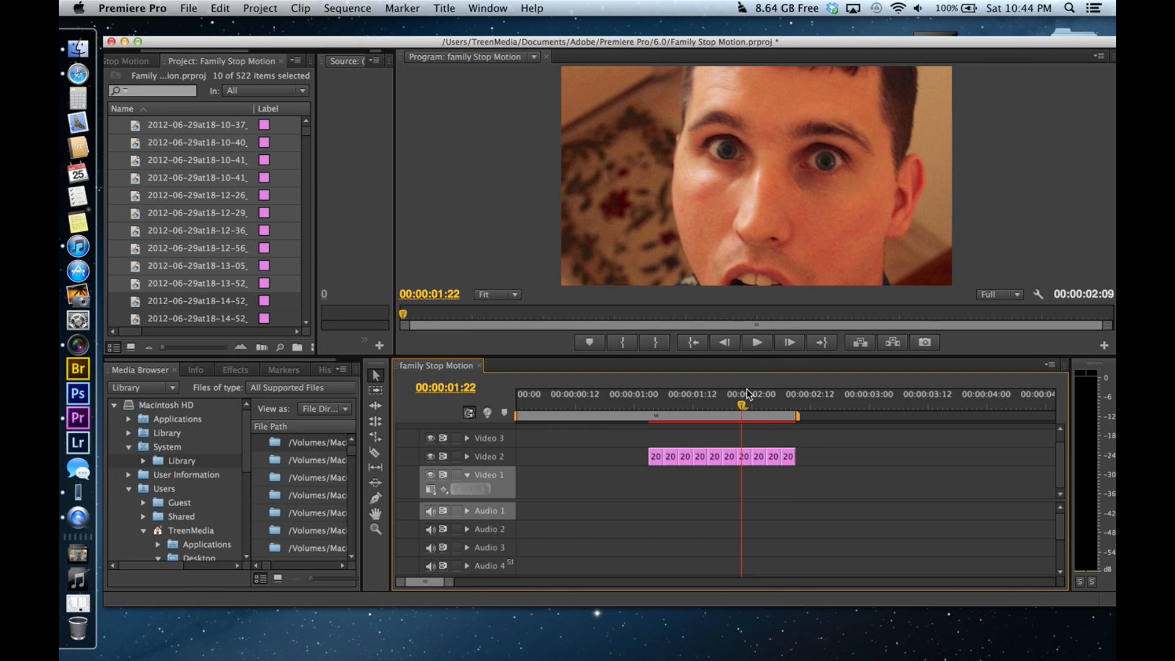
pyautogui.moveTo(742, 407); pyautogui.dragTo(693, 404)
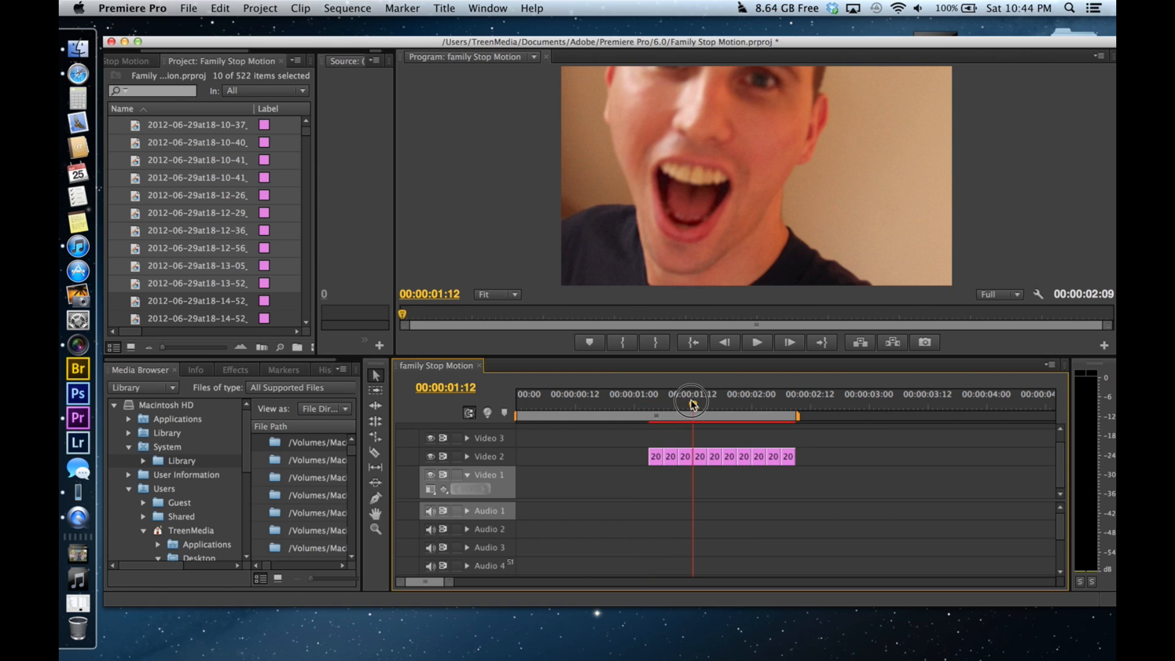
pyautogui.click(752, 401)
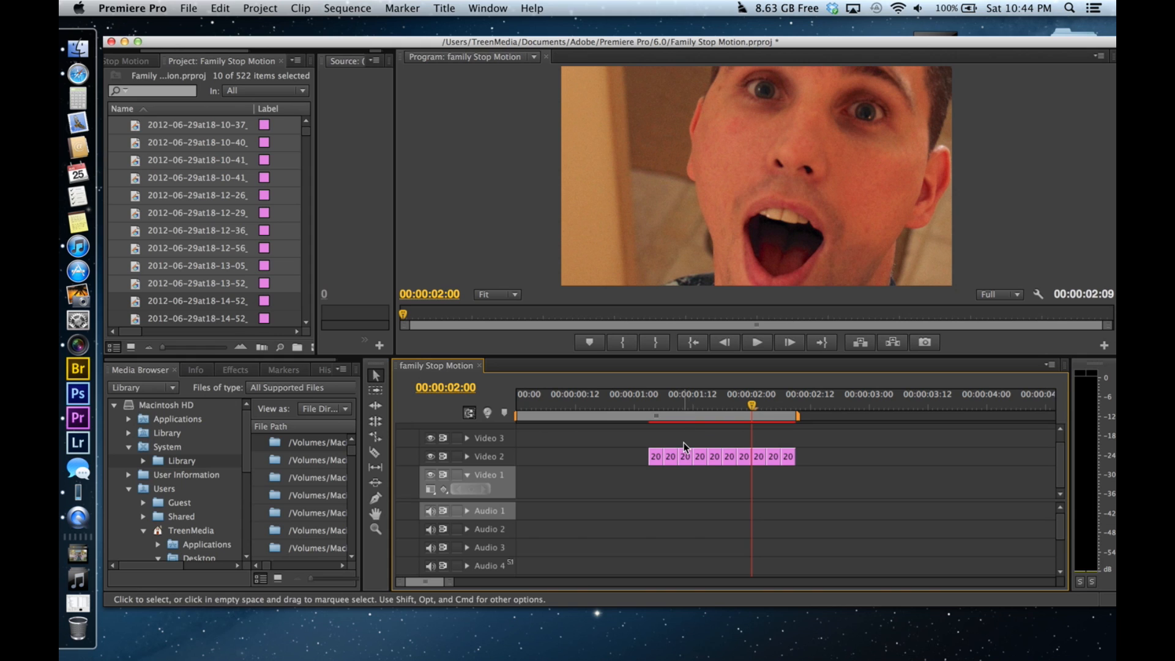
pyautogui.click(687, 405)
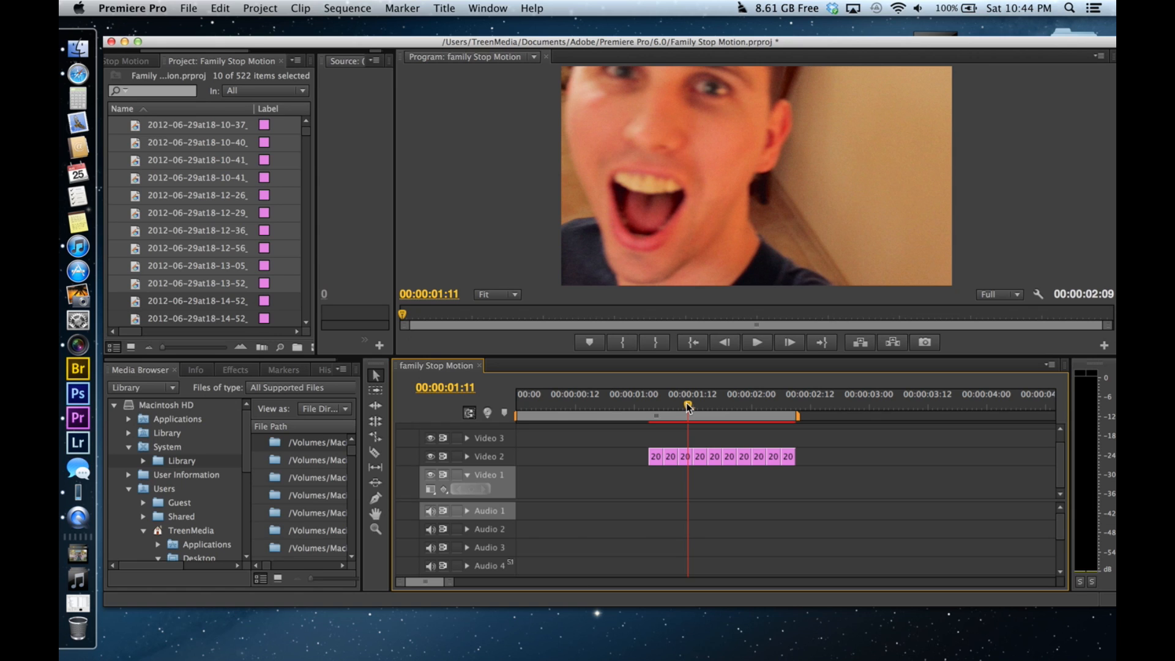
# Play the still sequence forward and in reverse several times to judge the stop motion pace.
pyautogui.press('space')
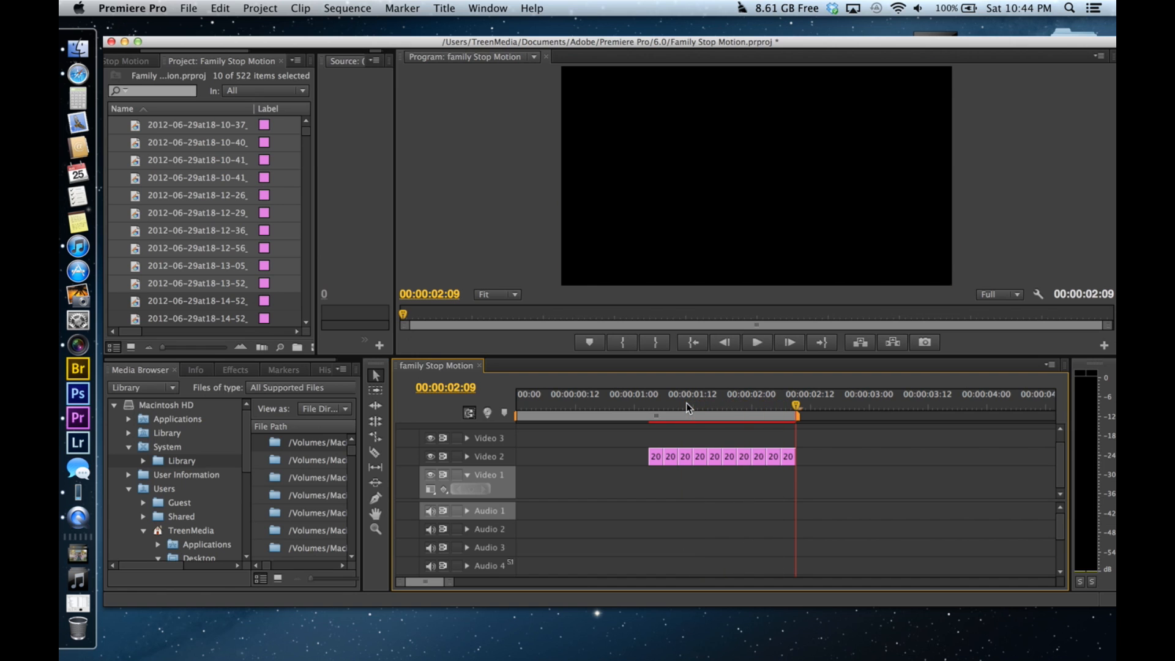
pyautogui.press('j')
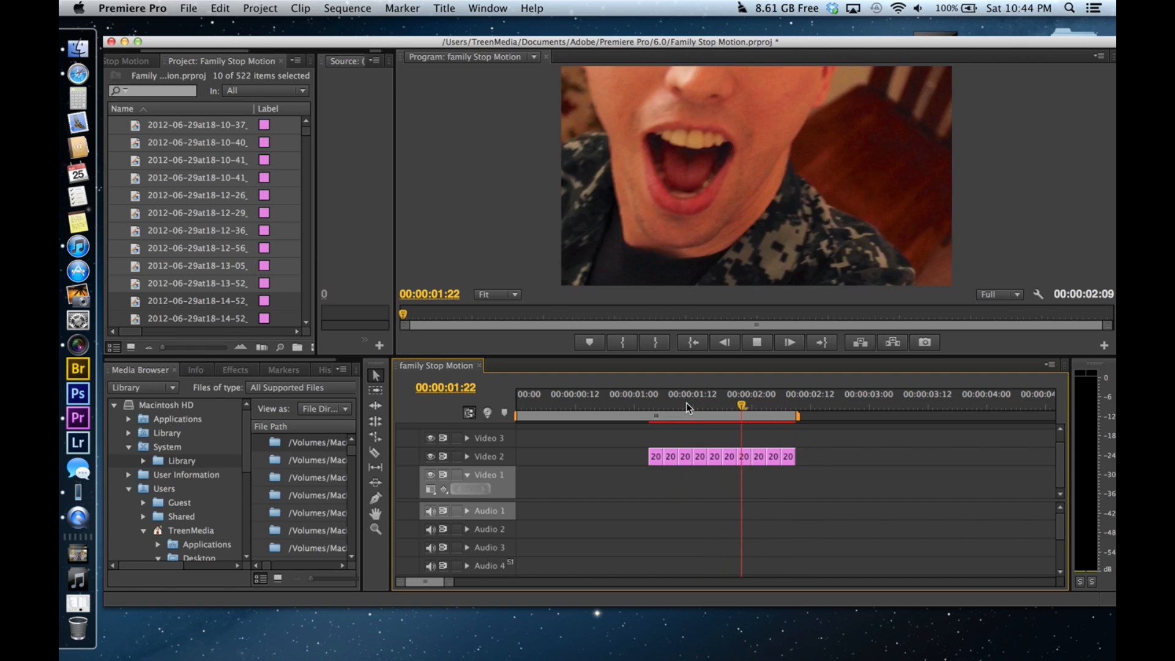
pyautogui.press('space')
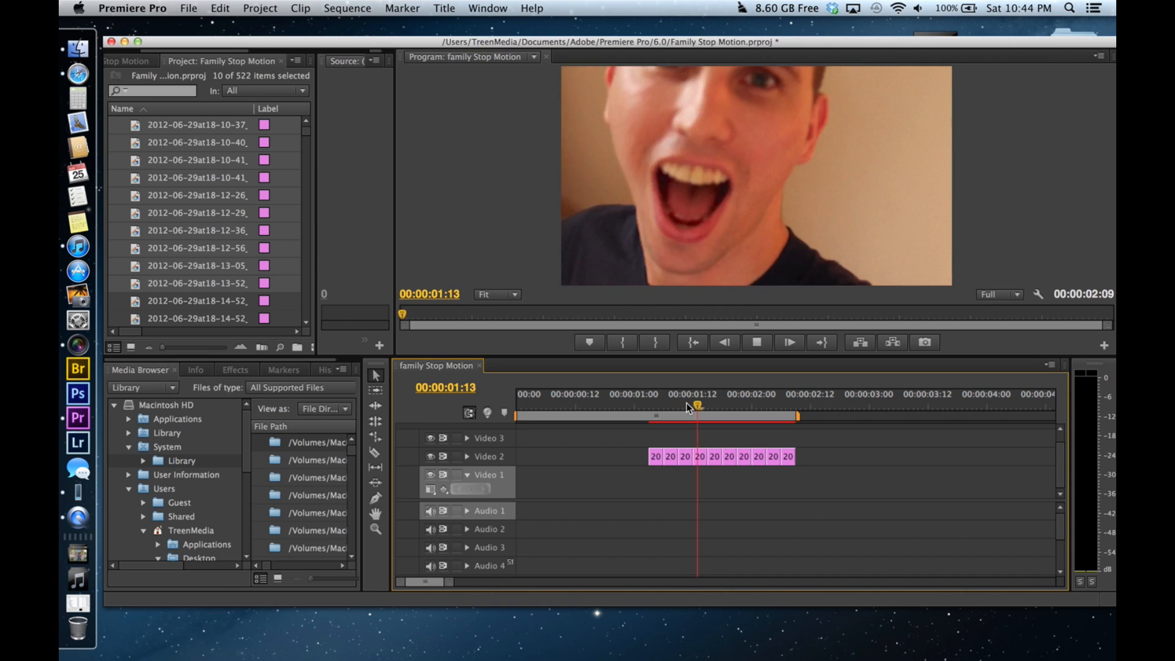
pyautogui.press('j')
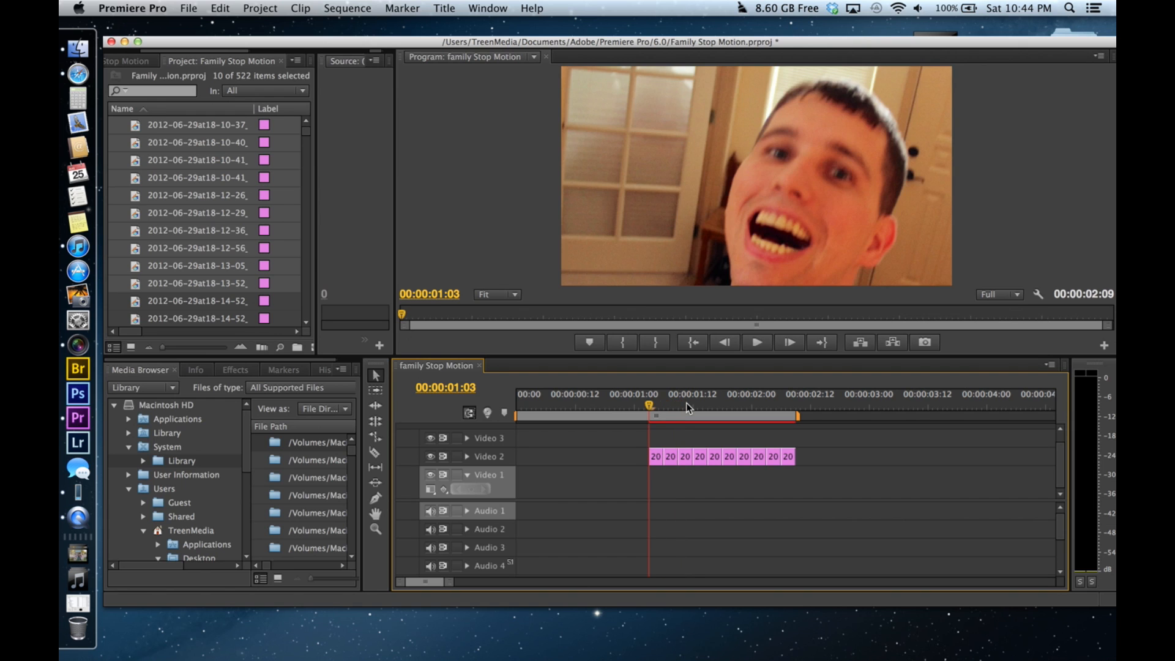
pyautogui.press('space')
pyautogui.press('j')
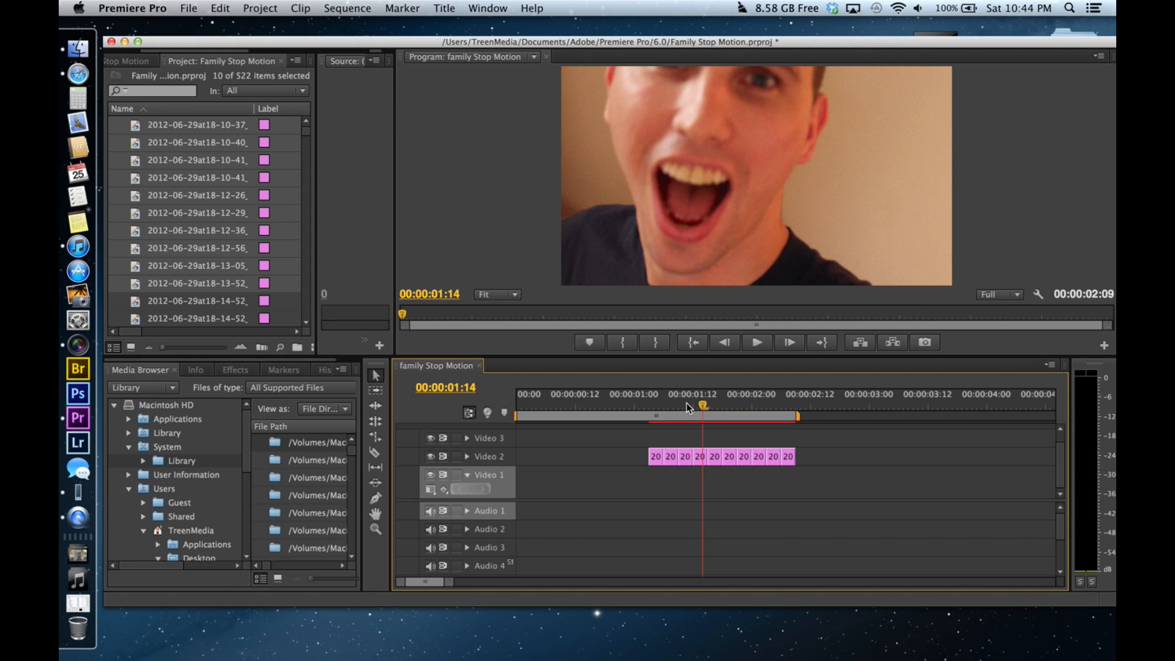
# Advance the playhead frame by frame through the stills to 00:00:02:00.
pyautogui.press('Right')
pyautogui.press('Right')
pyautogui.press('Right')
pyautogui.press('Right')
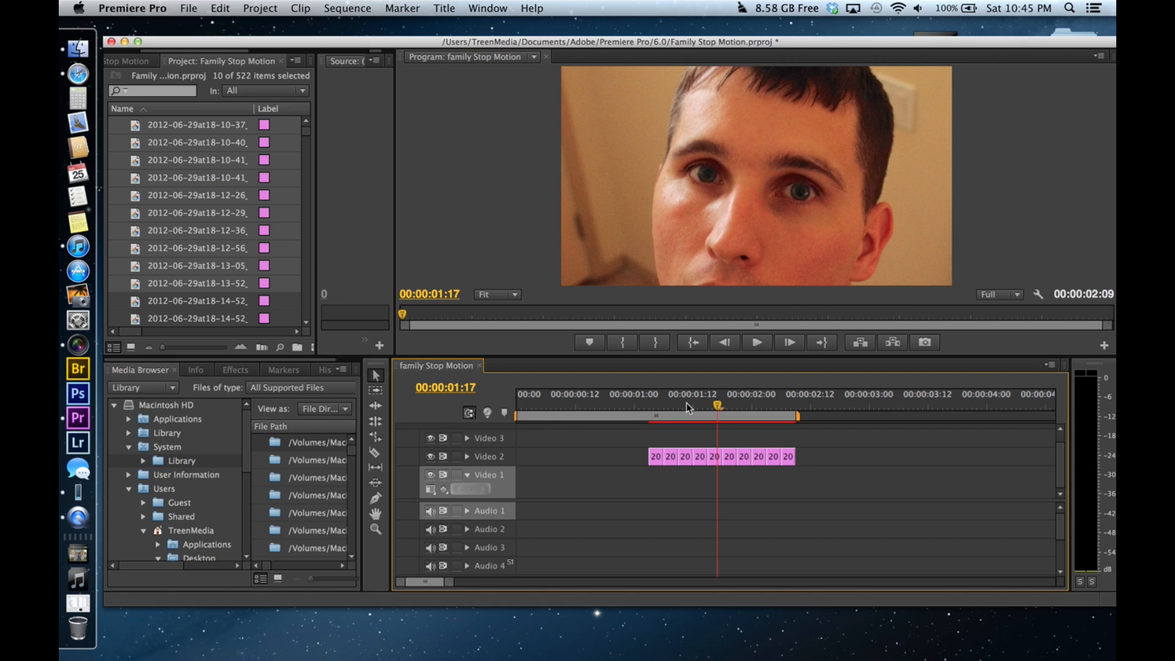
pyautogui.press('Right')
pyautogui.press('Right')
pyautogui.press('Right')
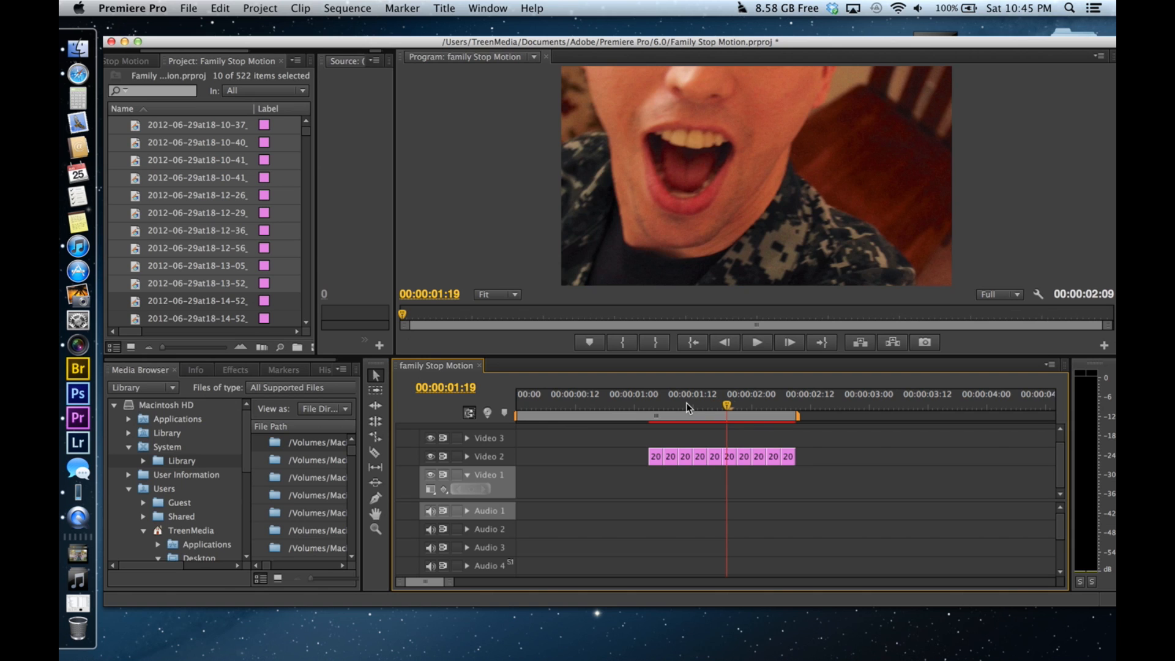
pyautogui.press('Right')
pyautogui.press('Right')
pyautogui.press('Right')
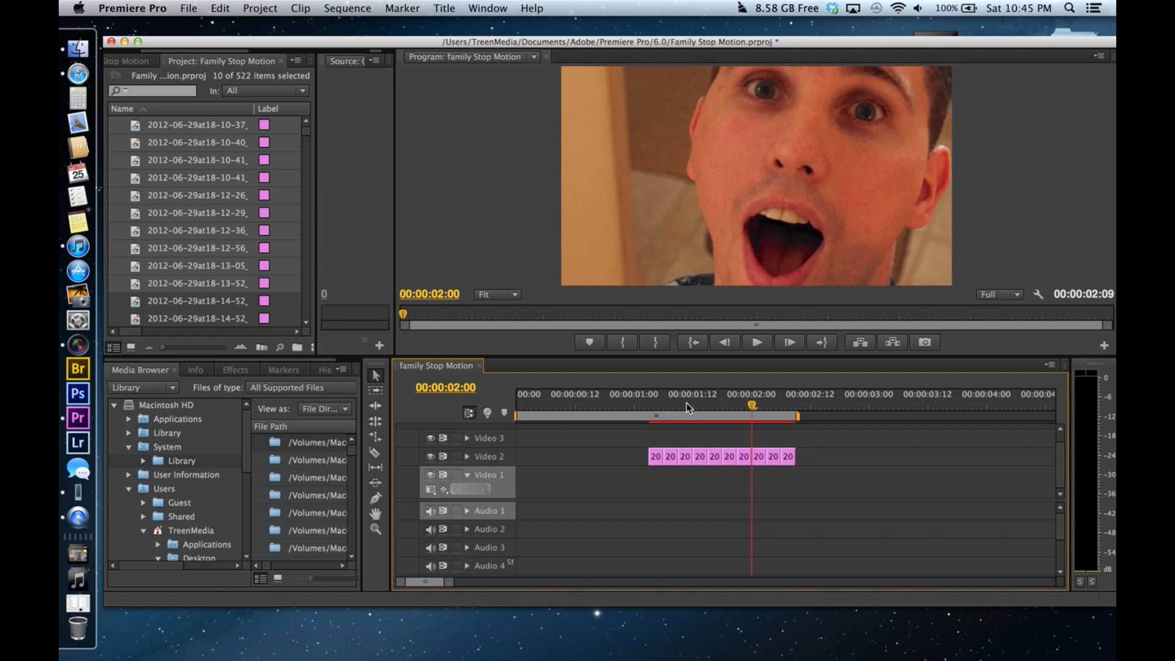
# Move the playhead backward frame by frame through the stills to 00:00:01:09.
pyautogui.press('Left')
pyautogui.press('Left')
pyautogui.press('Left')
pyautogui.press('Left')
pyautogui.press('Left')
pyautogui.press('Left')
pyautogui.press('Left')
pyautogui.press('Left')
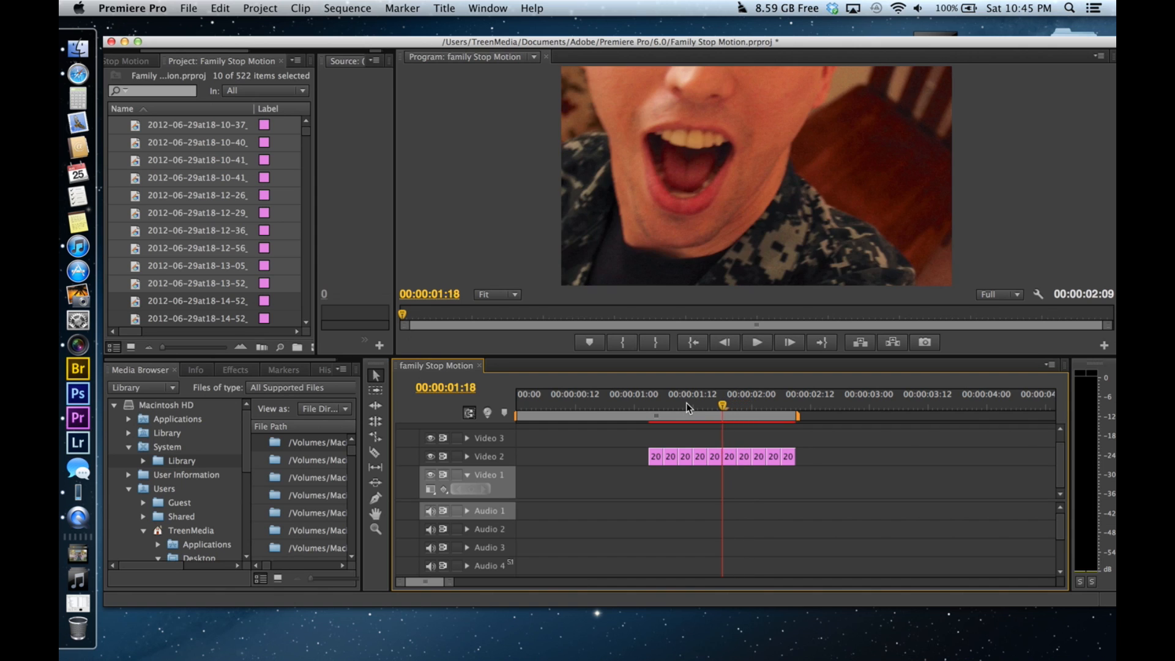
pyautogui.press('Left')
pyautogui.press('Left')
pyautogui.press('Left')
pyautogui.press('Left')
pyautogui.press('Left')
pyautogui.press('Left')
pyautogui.press('Left')
pyautogui.press('Left')
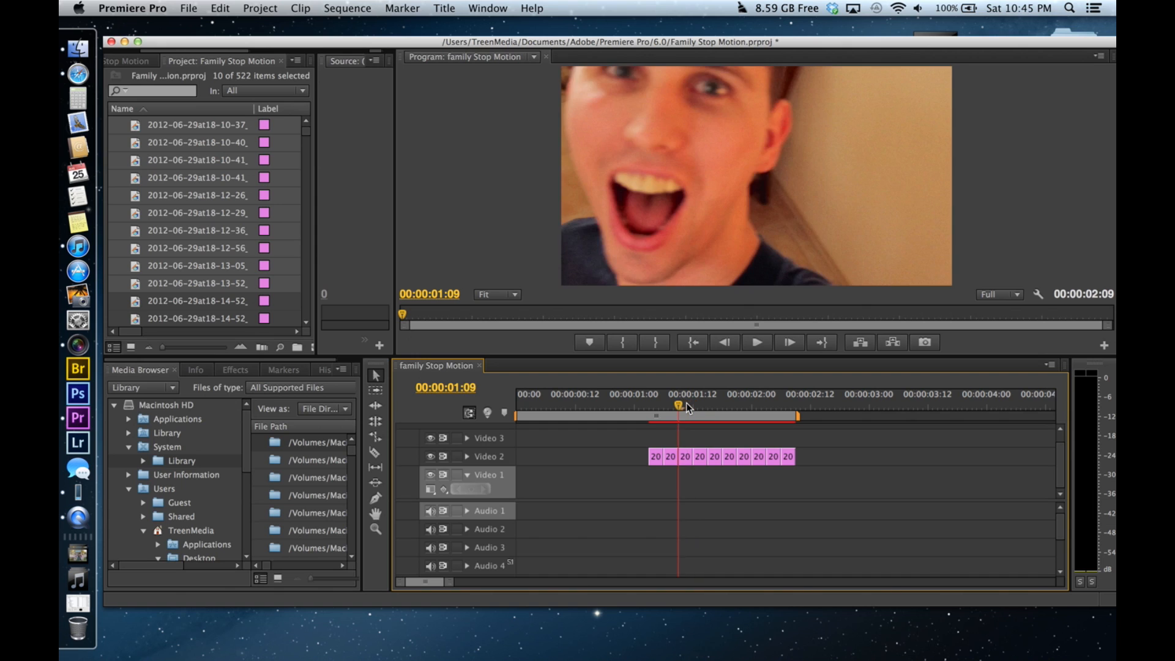
# Move all the stills on Video 2 to the start of the sequence and return the playhead to 00:00:00:02.
pyautogui.press('Left')
pyautogui.press('Left')
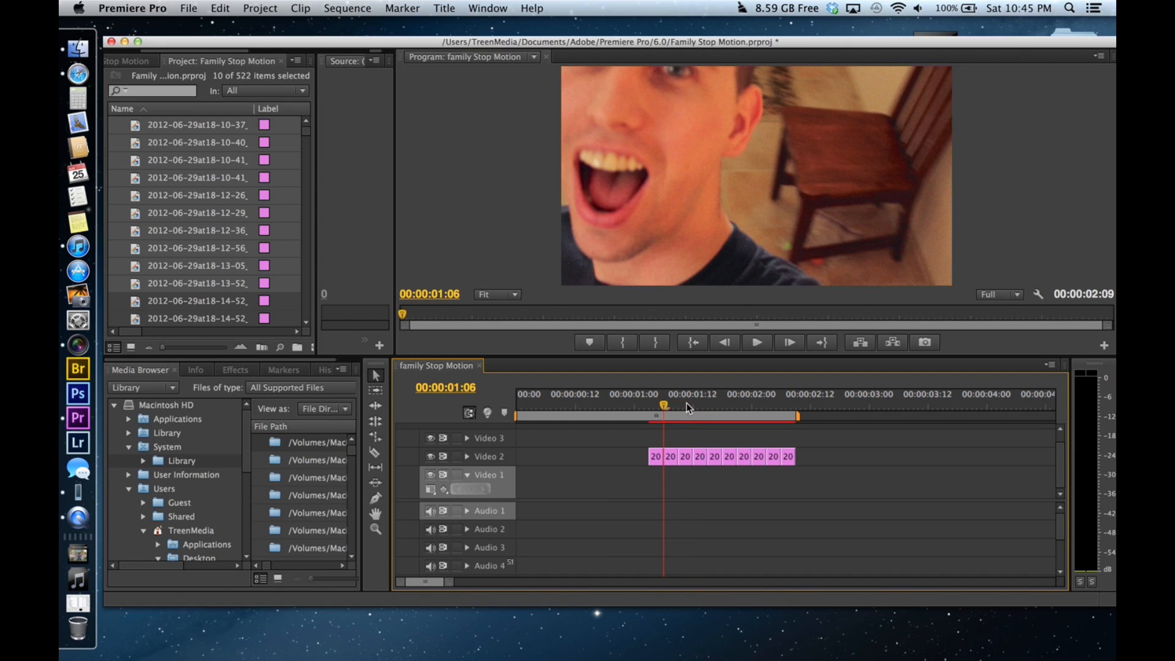
pyautogui.click(847, 499)
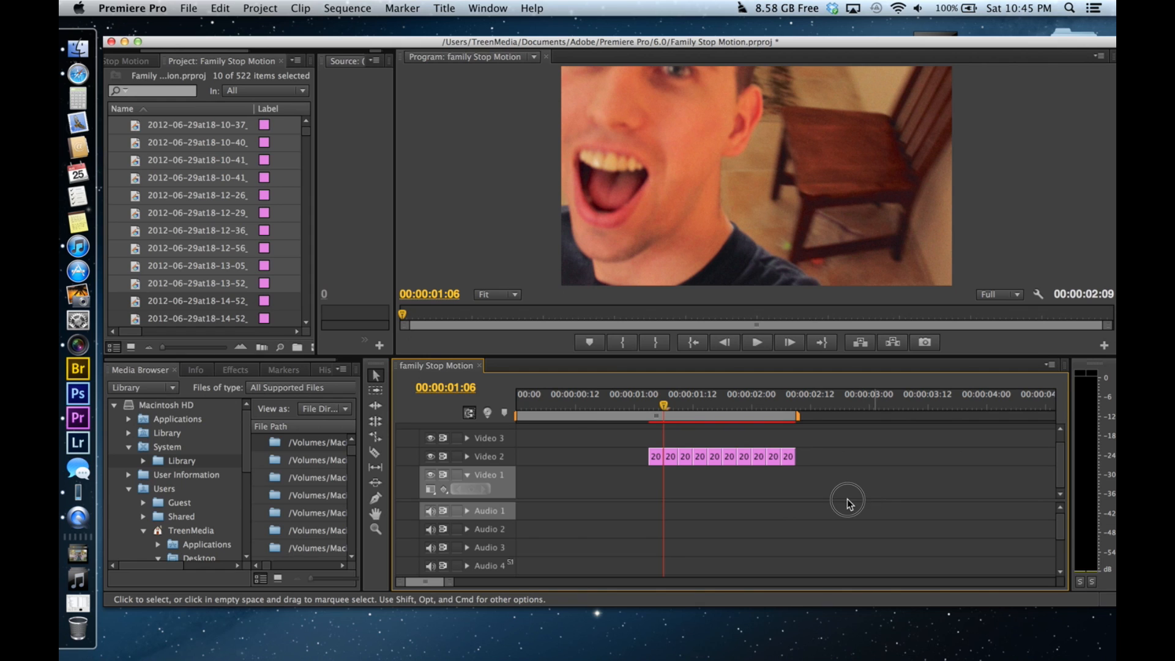
pyautogui.moveTo(622, 439); pyautogui.dragTo(838, 491)
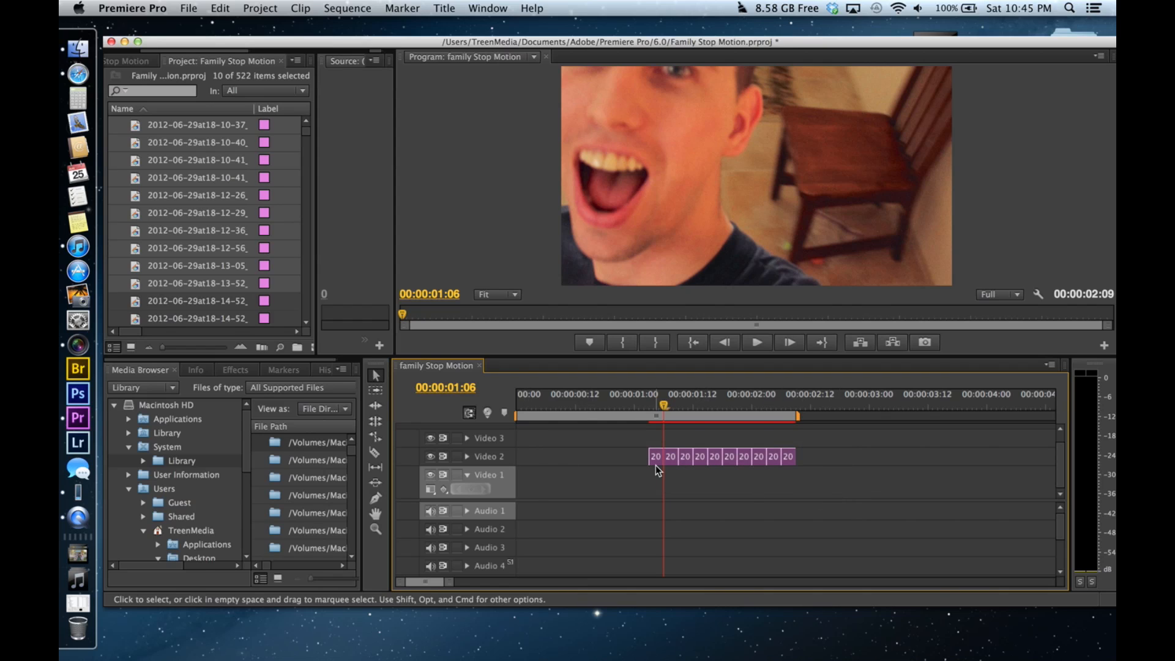
pyautogui.moveTo(656, 459); pyautogui.dragTo(523, 459)
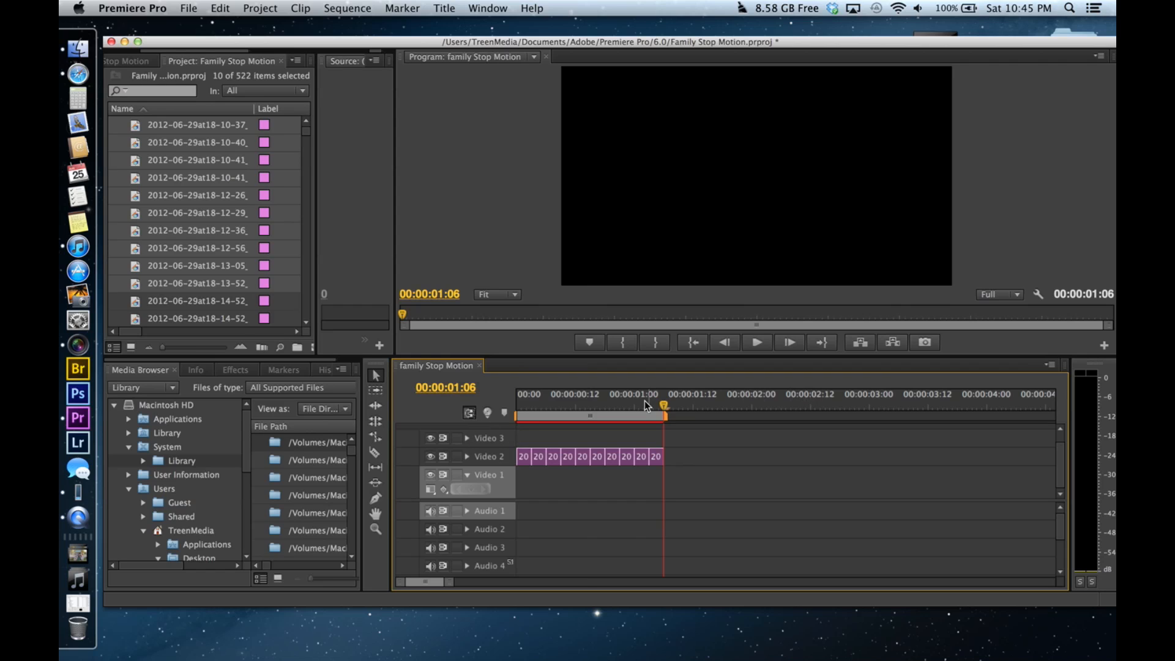
pyautogui.moveTo(668, 410); pyautogui.dragTo(528, 422)
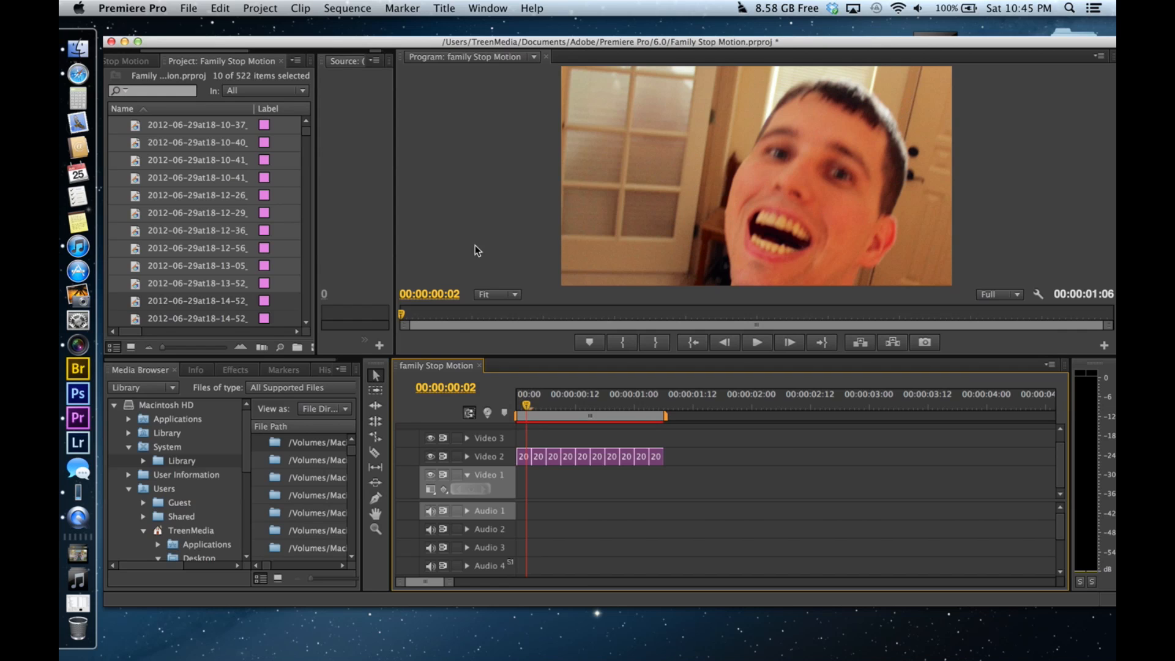
# Add the remaining project stills, from the first 2012-06-29at18-14-52 image through the last one, to Video 2 directly after the existing clips.
pyautogui.click(223, 300)
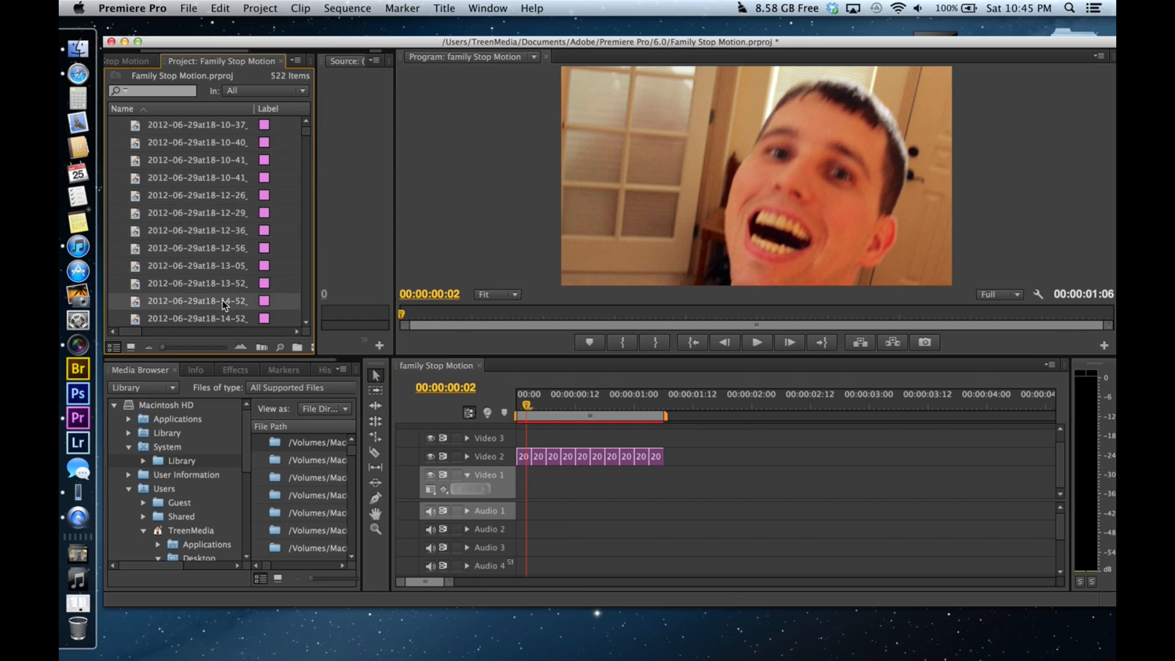
pyautogui.scroll(-3, 222, 299)
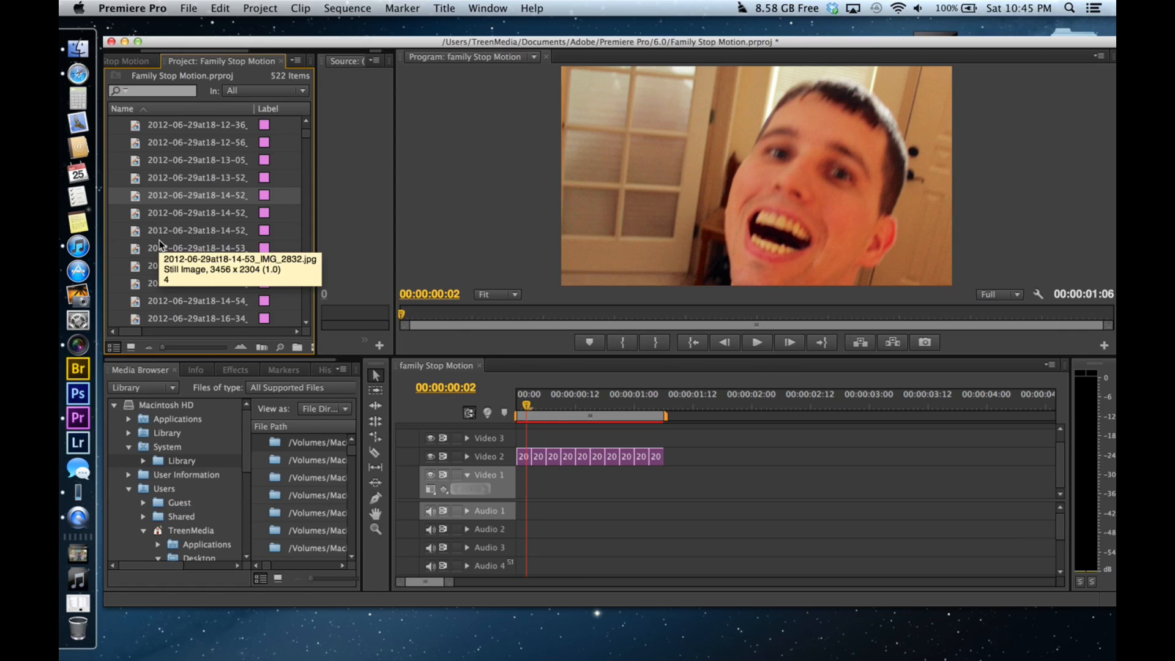
pyautogui.click(197, 199)
pyautogui.hotkey('shift', 'Down')
pyautogui.hotkey('shift', 'Down')
pyautogui.hotkey('shift', 'Down')
pyautogui.hotkey('shift', 'Down')
pyautogui.hotkey('shift', 'Down')
pyautogui.hotkey('shift', 'Down')
pyautogui.hotkey('shift', 'Down')
pyautogui.hotkey('shift', 'Down')
pyautogui.hotkey('shift', 'Down')
pyautogui.hotkey('shift', 'Down')
pyautogui.hotkey('shift', 'Down')
pyautogui.hotkey('shift', 'Down')
pyautogui.hotkey('shift', 'Down')
pyautogui.hotkey('shift', 'Down')
pyautogui.hotkey('shift', 'Down')
pyautogui.hotkey('shift', 'Down')
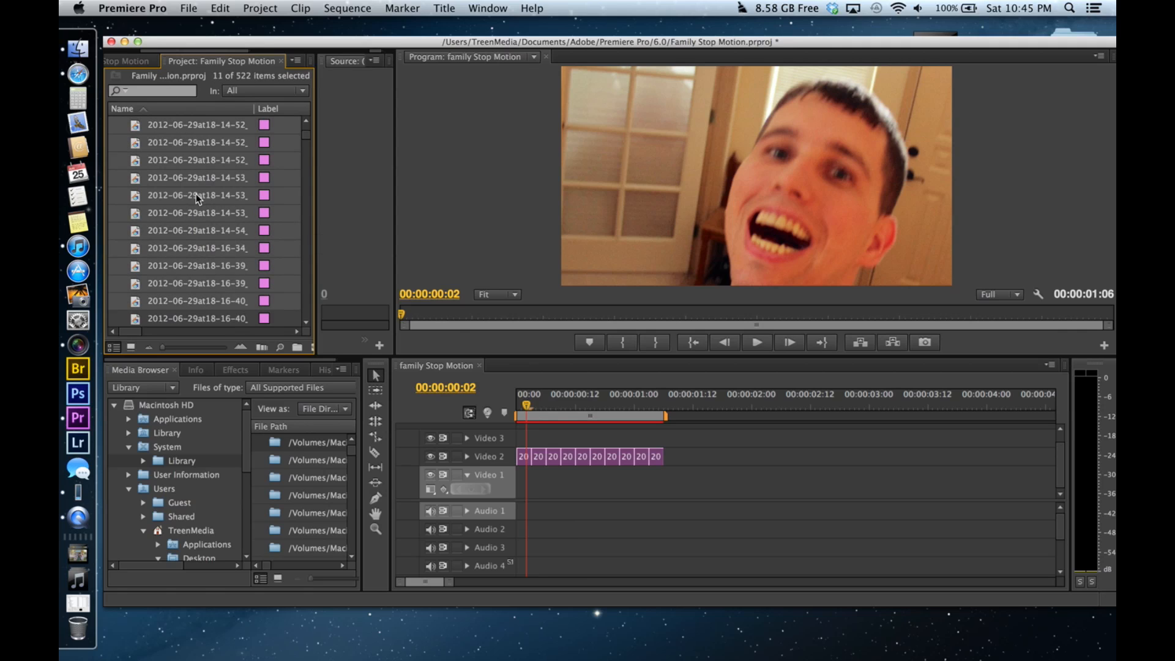
pyautogui.hotkey('shift', 'Down')
pyautogui.hotkey('shift', 'Down')
pyautogui.hotkey('shift', 'Down')
pyautogui.hotkey('shift', 'Down')
pyautogui.hotkey('shift', 'Down')
pyautogui.hotkey('shift', 'Down')
pyautogui.hotkey('shift', 'Down')
pyautogui.hotkey('shift', 'Down')
pyautogui.hotkey('shift', 'Down')
pyautogui.hotkey('shift', 'Down')
pyautogui.hotkey('shift', 'Down')
pyautogui.hotkey('shift', 'Down')
pyautogui.hotkey('shift', 'Down')
pyautogui.hotkey('shift', 'Down')
pyautogui.hotkey('shift', 'Down')
pyautogui.hotkey('shift', 'Down')
pyautogui.hotkey('shift', 'Down')
pyautogui.hotkey('shift', 'Down')
pyautogui.hotkey('shift', 'Down')
pyautogui.scroll(-15, 197, 198)
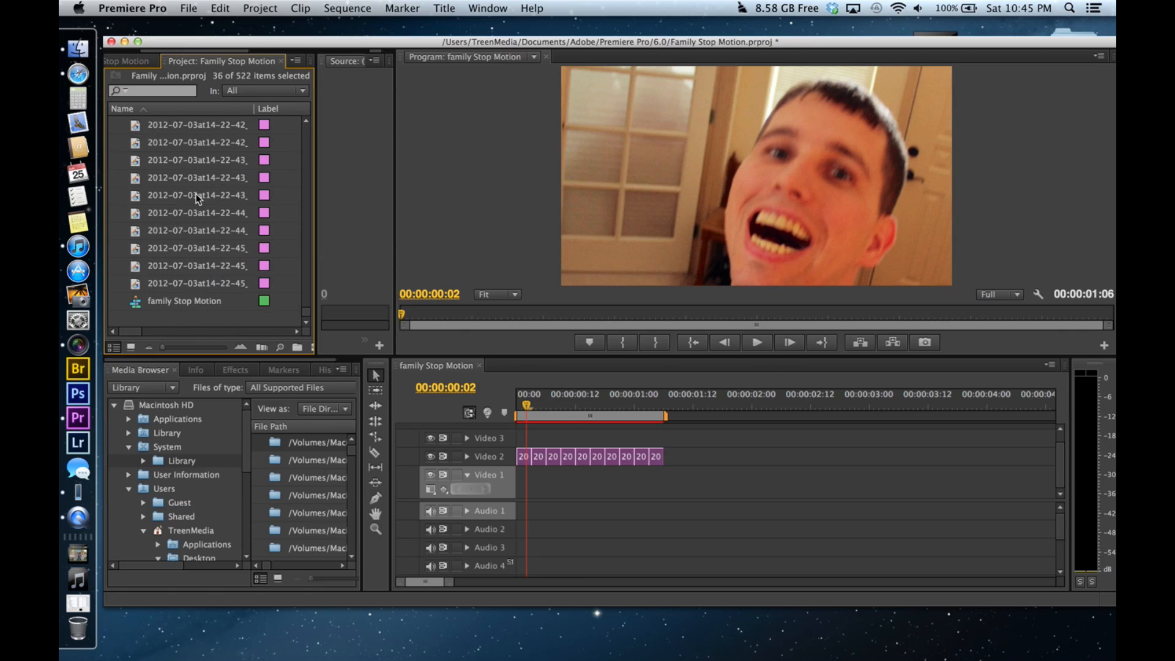
pyautogui.keyDown('shift'); pyautogui.click(174, 285); pyautogui.keyUp('shift')
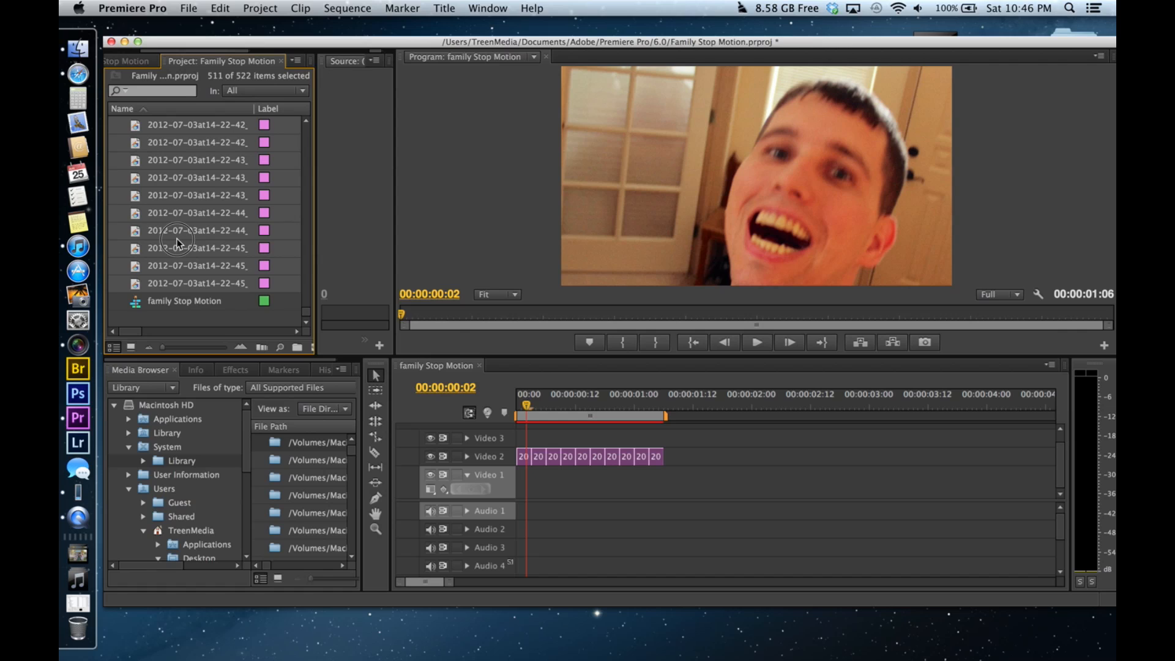
pyautogui.moveTo(177, 237); pyautogui.dragTo(673, 459)
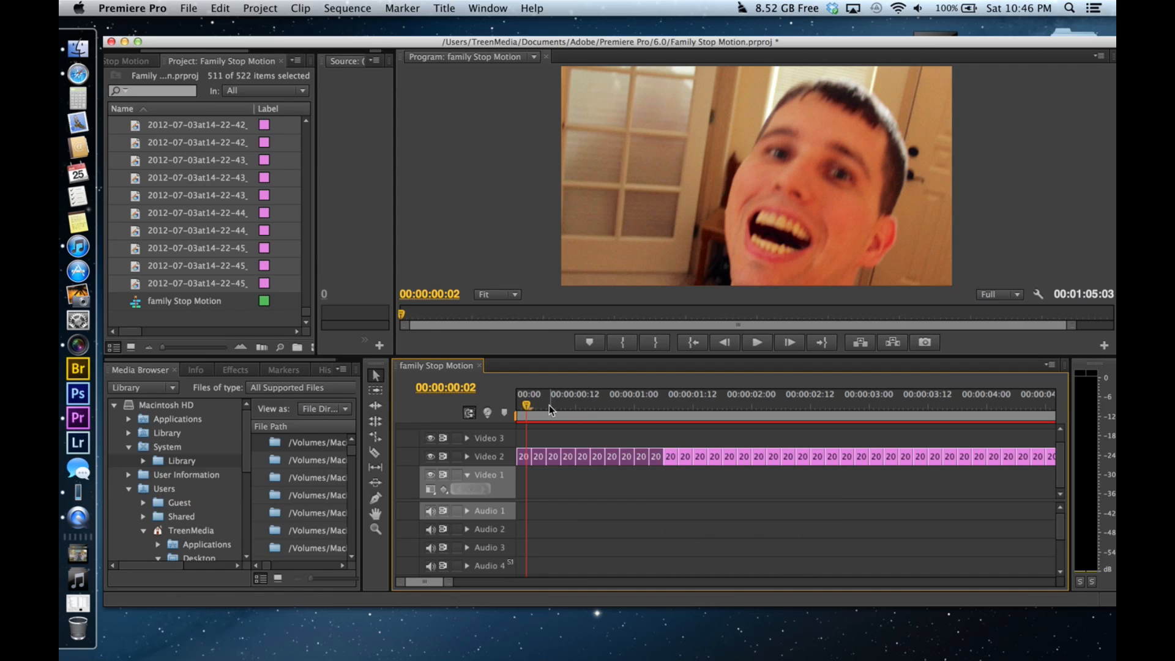
# Play the extended still sequence in several stretches to judge the framing, then scrub back to 00:00:08:07.
pyautogui.press('space')
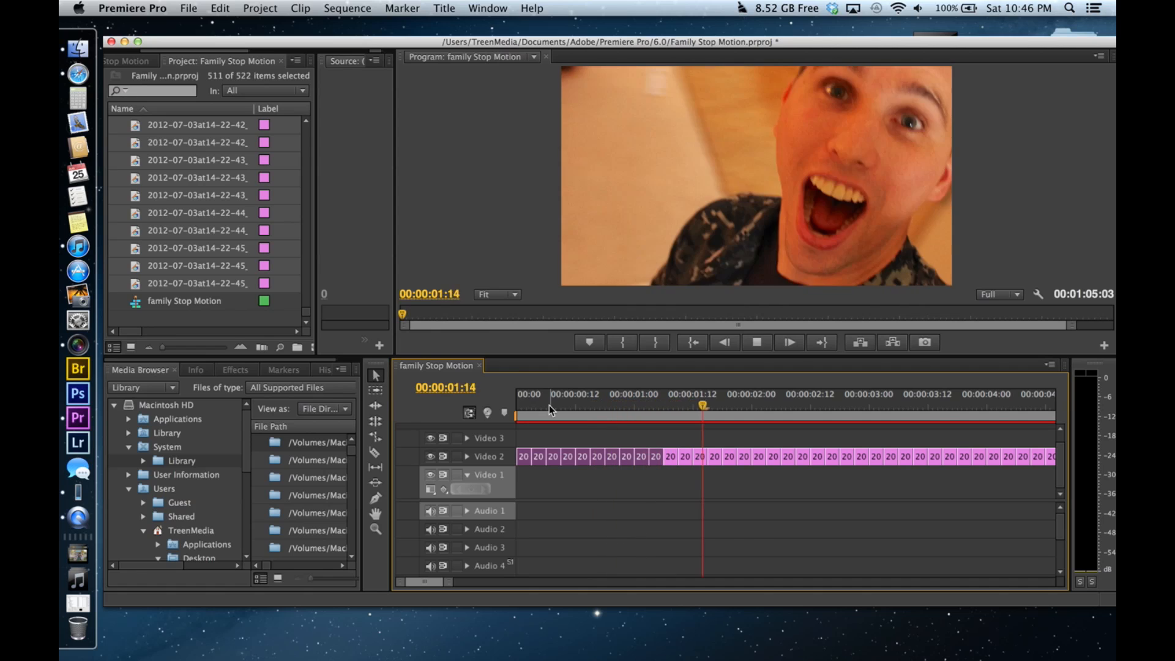
pyautogui.press('space')
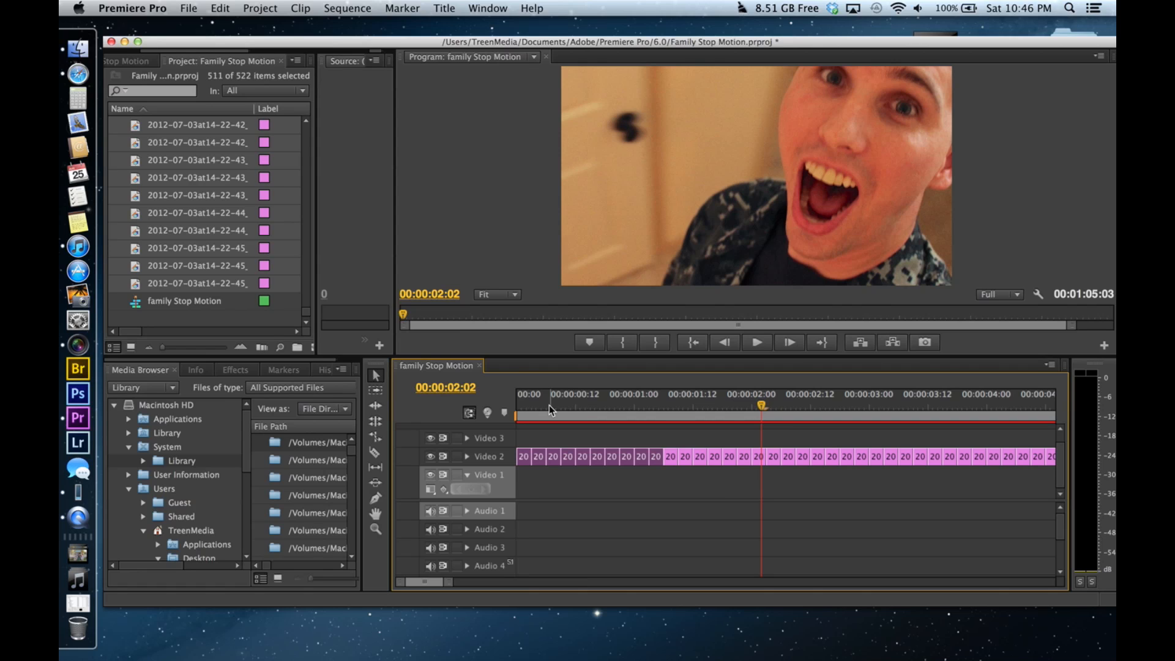
pyautogui.press('space')
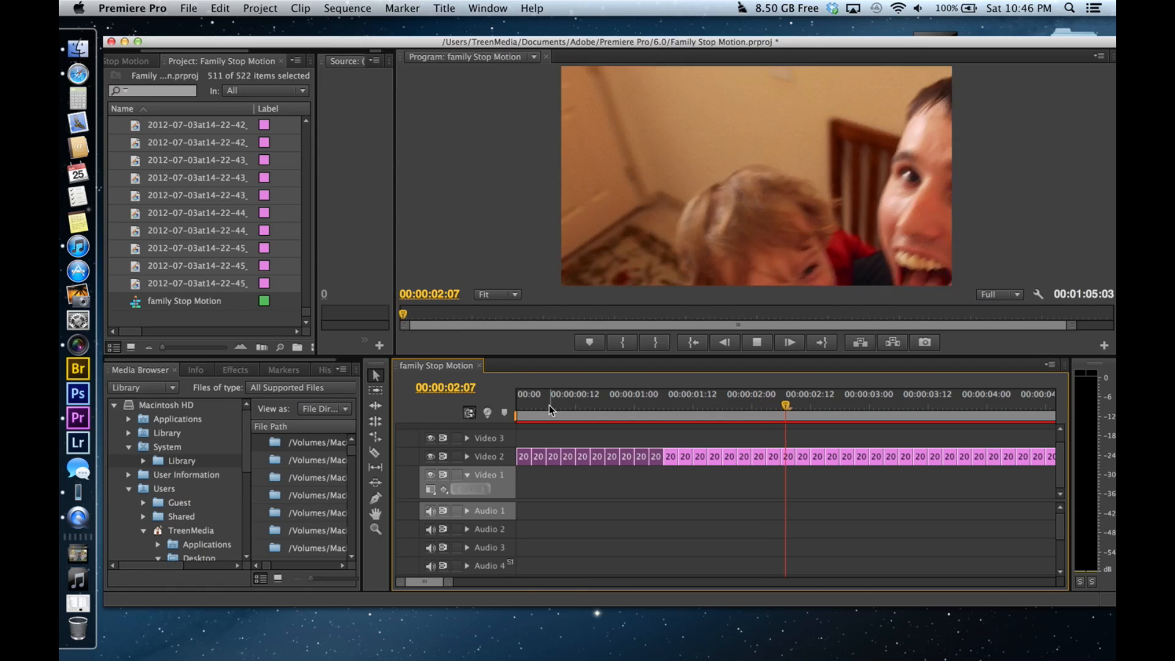
pyautogui.press('space')
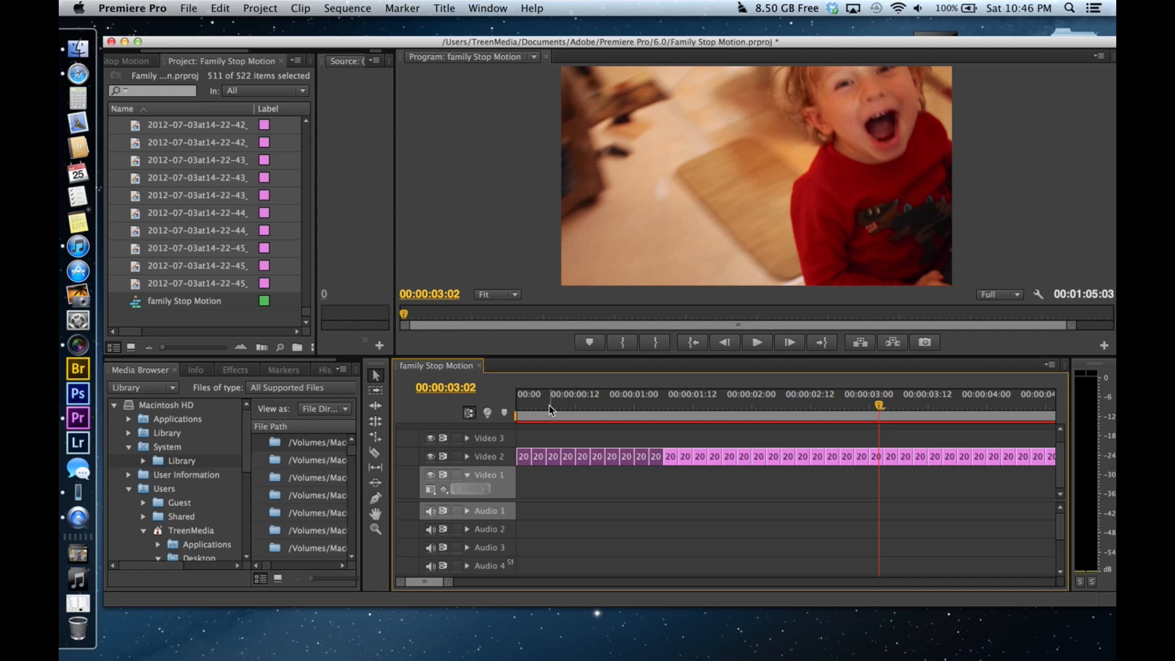
pyautogui.press('space')
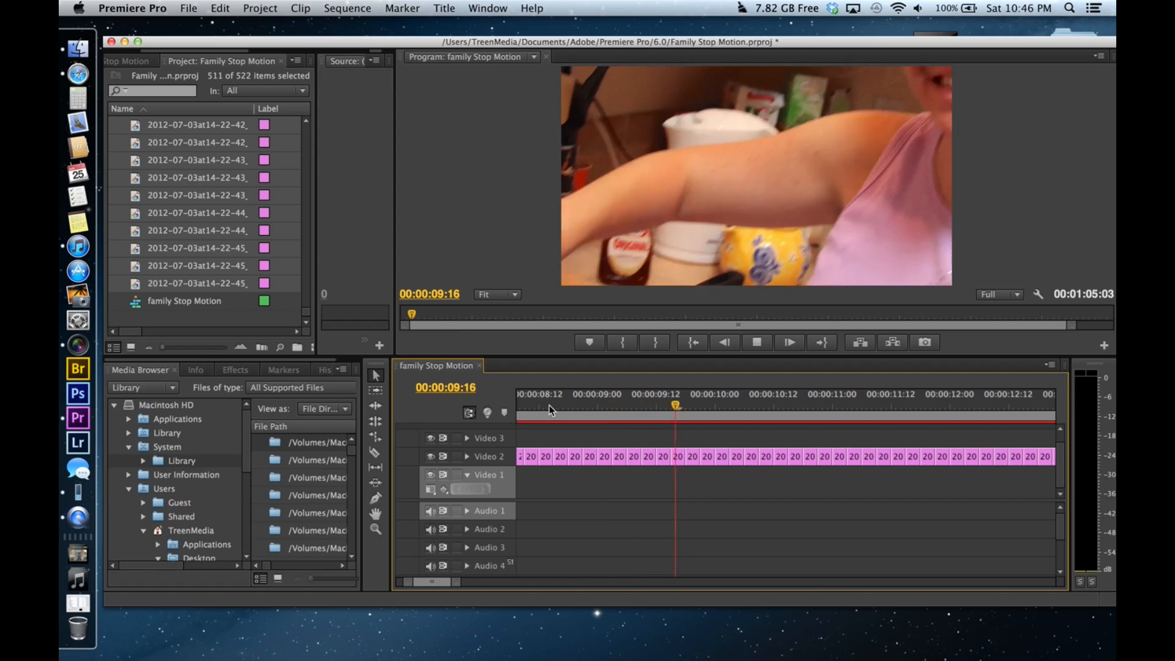
pyautogui.press('space')
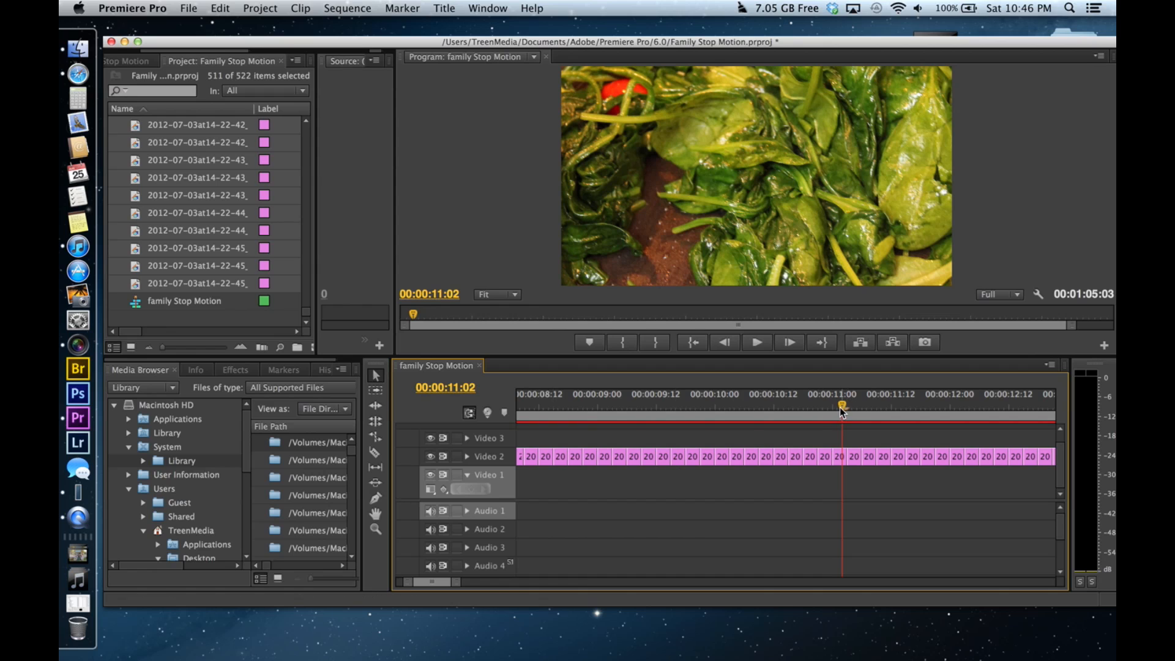
pyautogui.moveTo(842, 409); pyautogui.dragTo(513, 407)
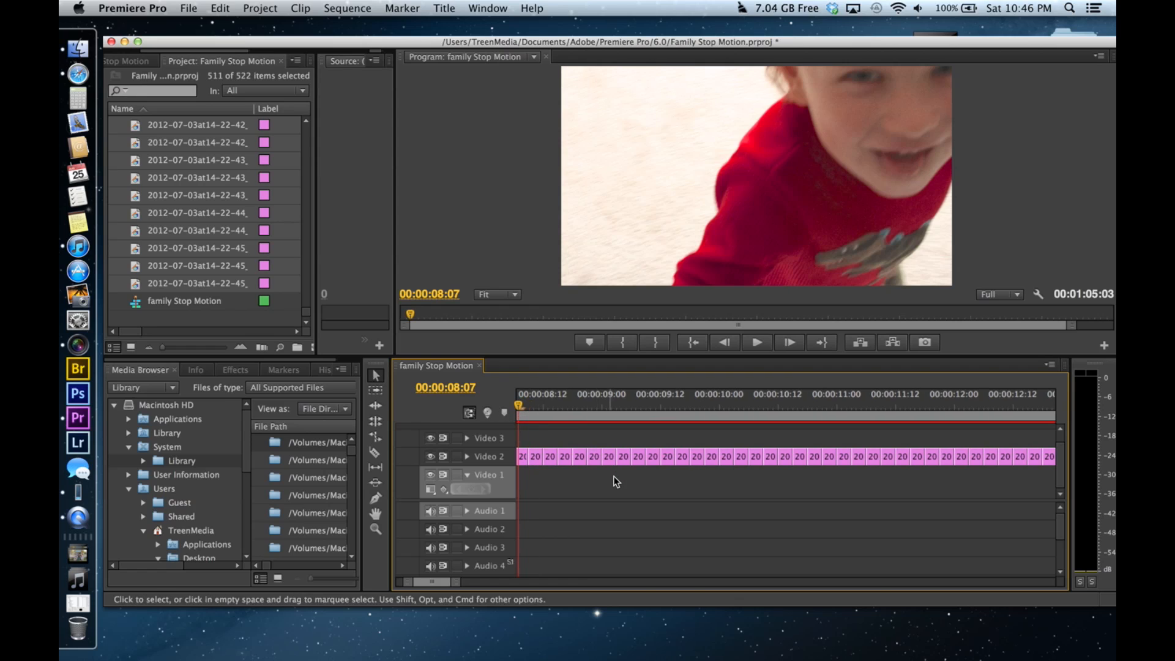
# Apply Scale to Frame Size to all the stills on Video 2.
pyautogui.press('-')
pyautogui.press('-')
pyautogui.press('-')
pyautogui.press('-')
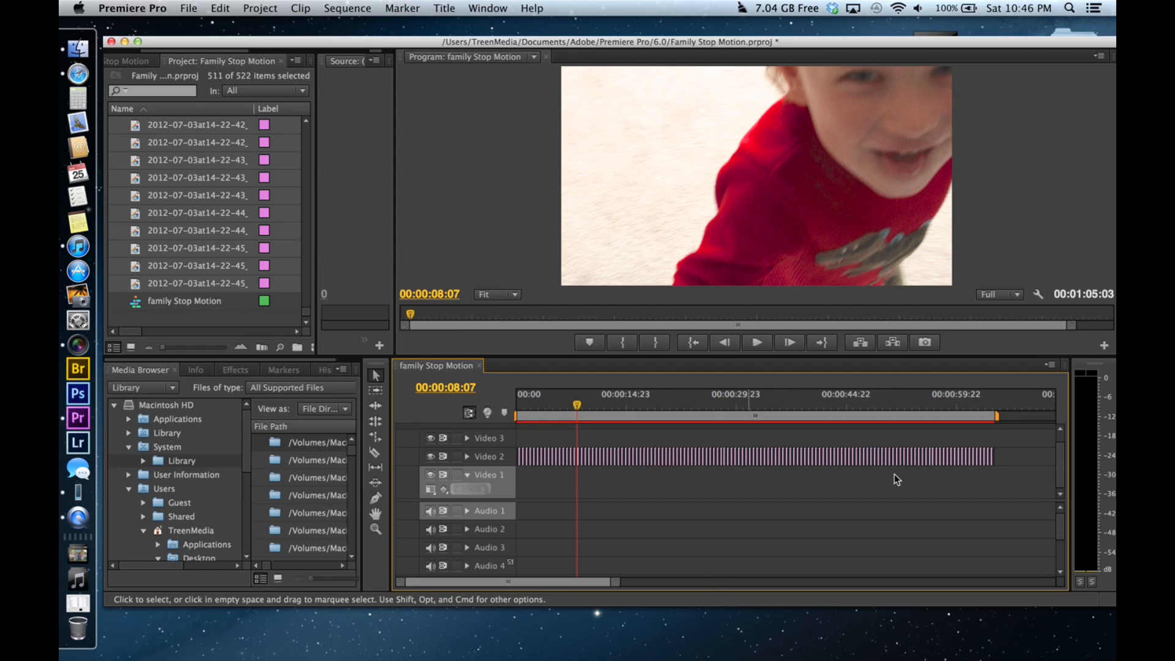
pyautogui.click(1021, 468)
pyautogui.moveTo(1020, 468)
pyautogui.mouseDown()
pyautogui.moveTo(540, 425)
pyautogui.moveTo(507, 453)
pyautogui.moveTo(515, 442)
pyautogui.moveTo(526, 453)
pyautogui.mouseUp()
pyautogui.rightClick(532, 459)
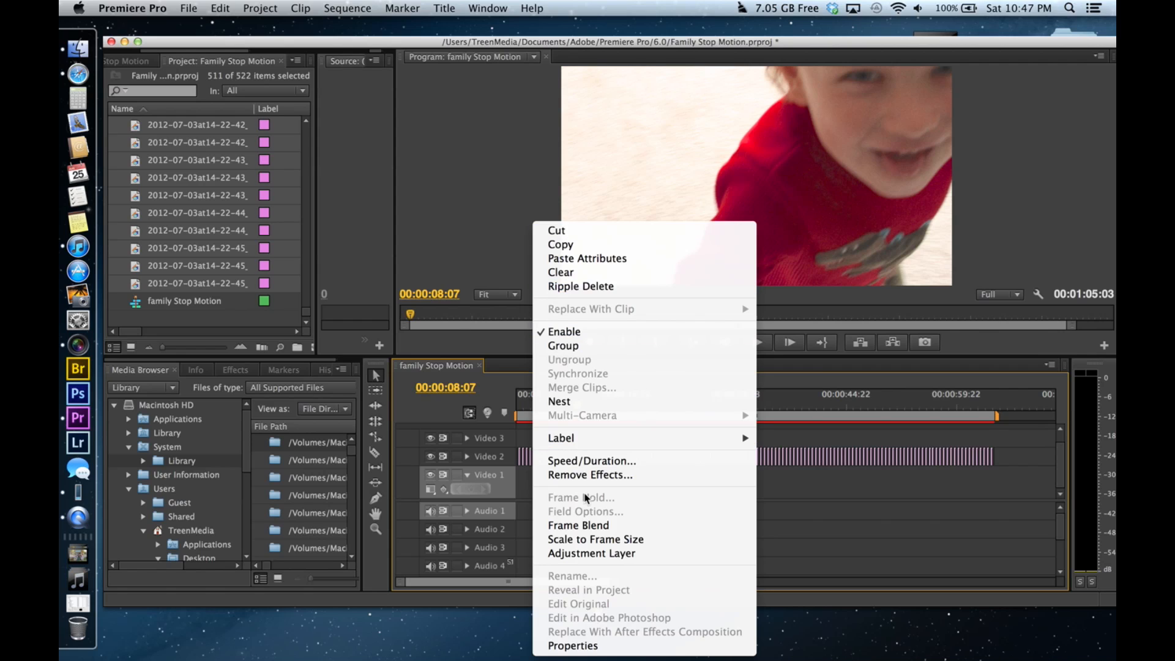
pyautogui.click(590, 541)
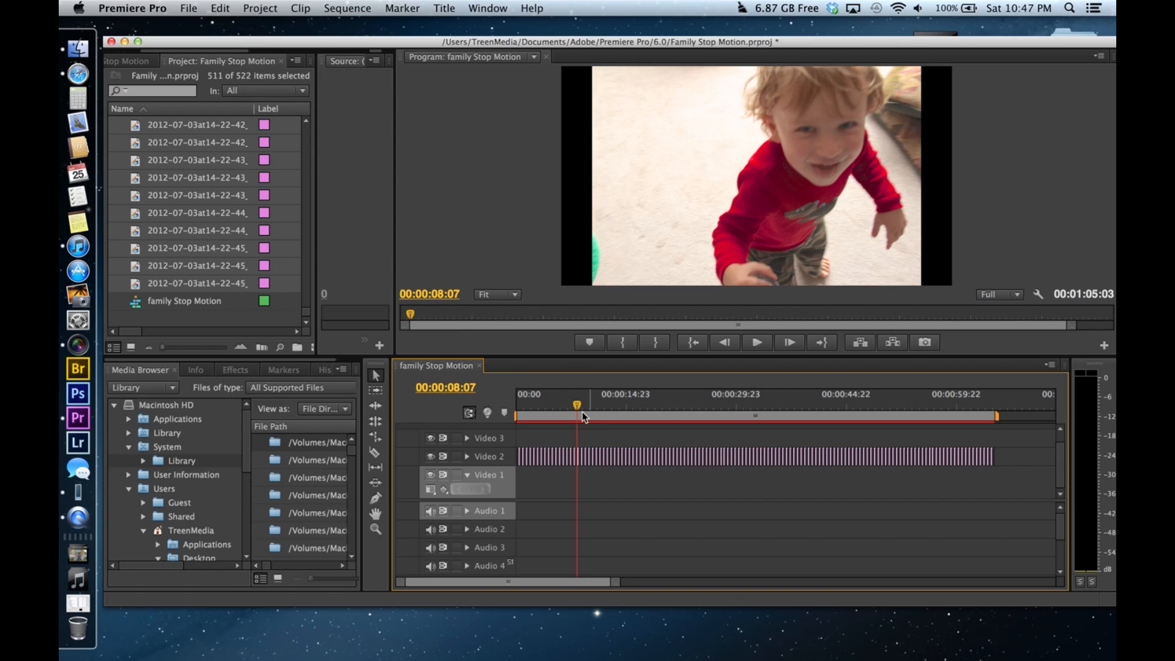
# Scrub back to the start of the sequence and play the rescaled stills up to 00:00:05:12.
pyautogui.moveTo(578, 407); pyautogui.dragTo(563, 410)
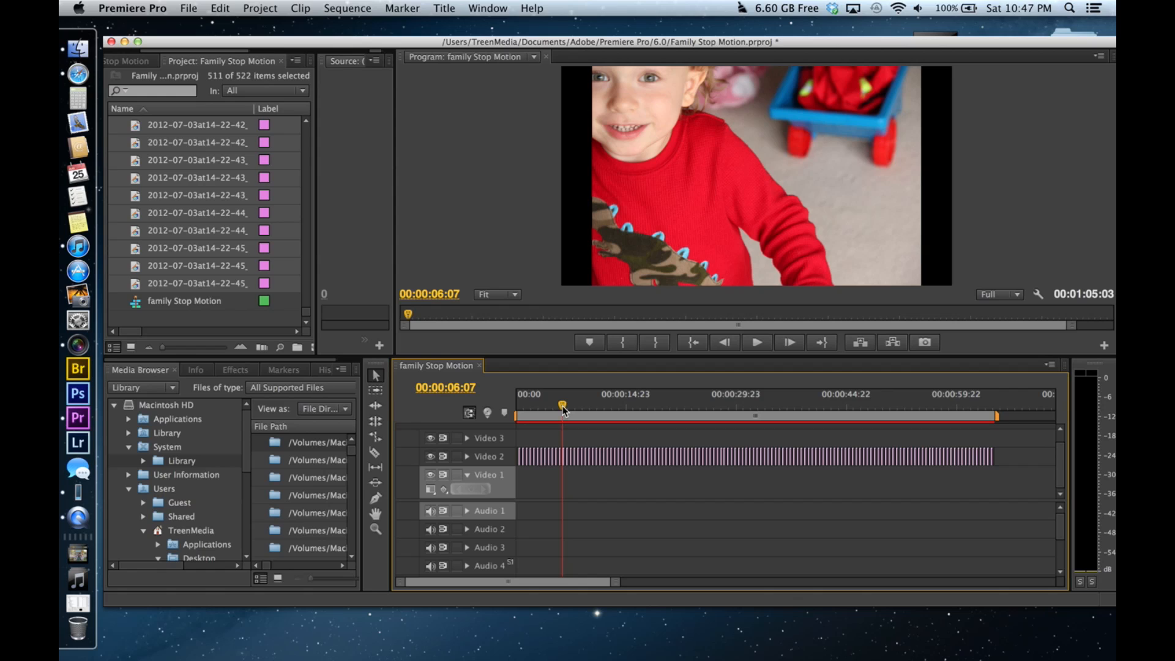
pyautogui.moveTo(563, 410); pyautogui.dragTo(513, 412)
pyautogui.press('space')
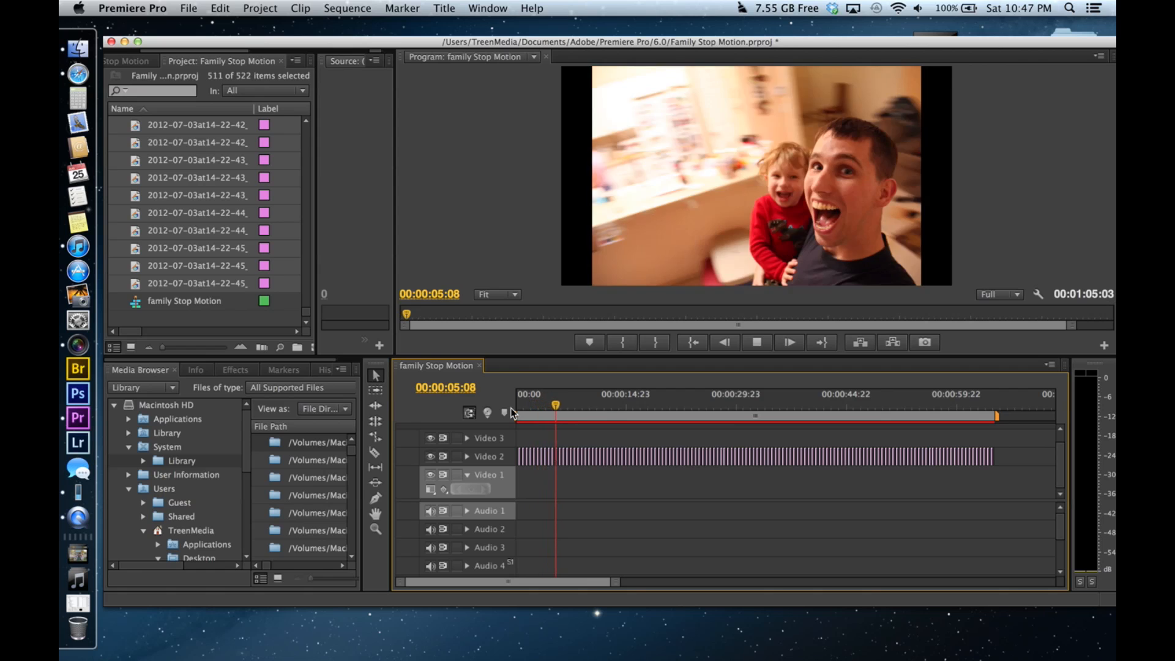
pyautogui.press('space')
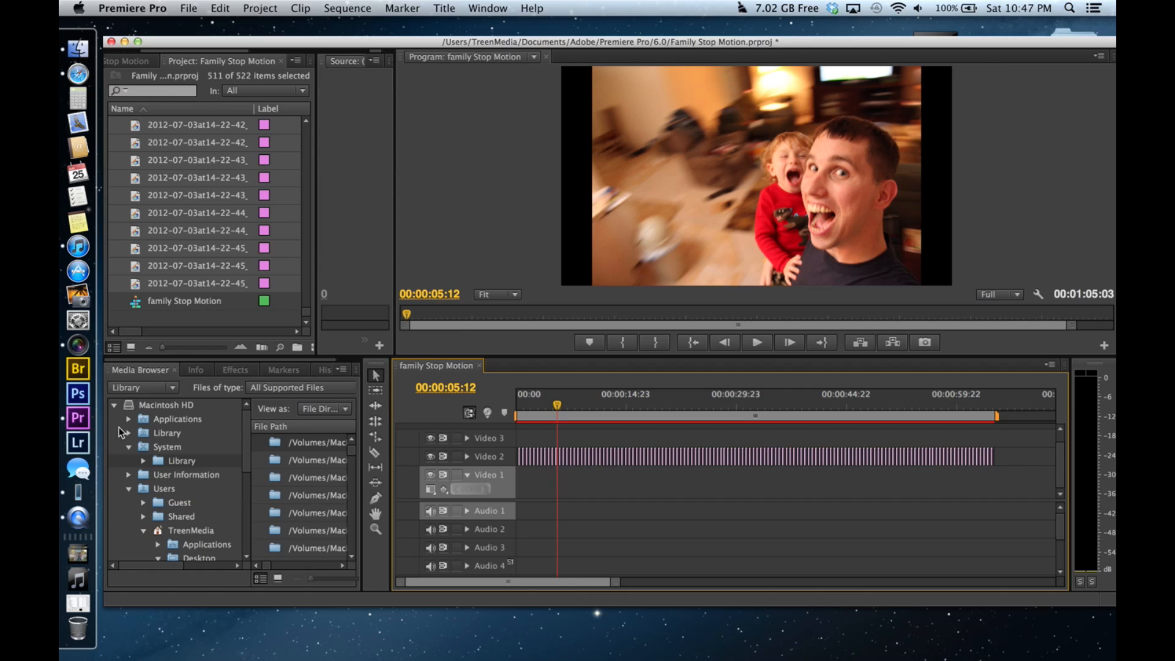
# Switch to iTunes and bring the song Rebels Outlaws Misfits from the music library into the Premiere Pro project.
pyautogui.click(94, 254)
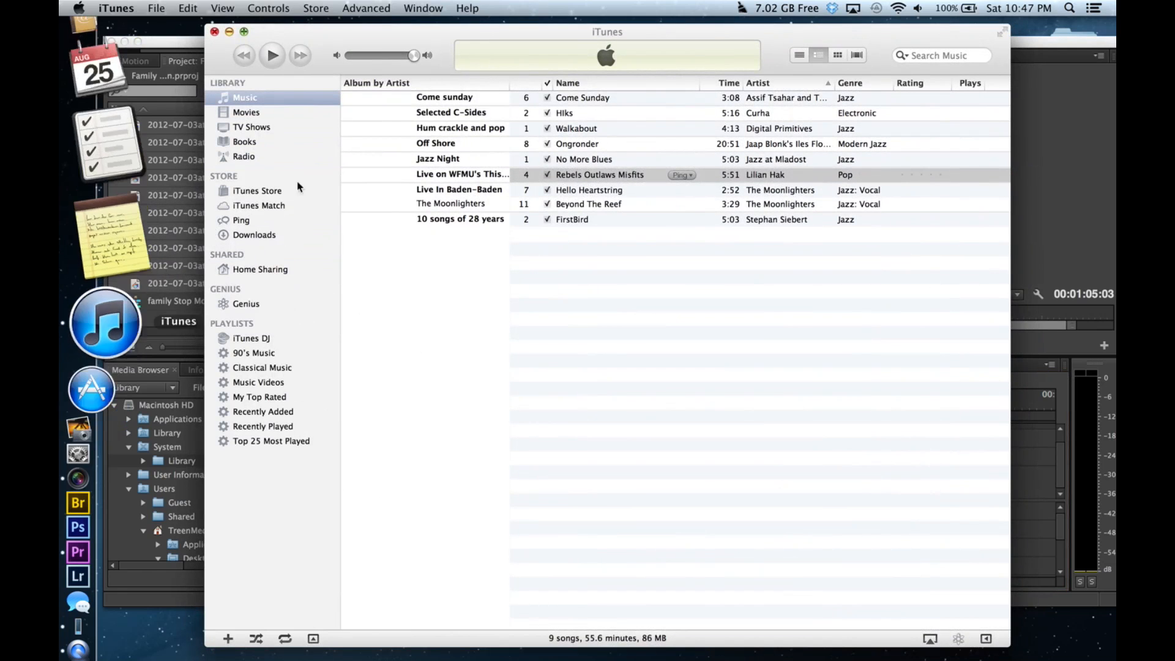
pyautogui.moveTo(406, 31); pyautogui.dragTo(659, 132)
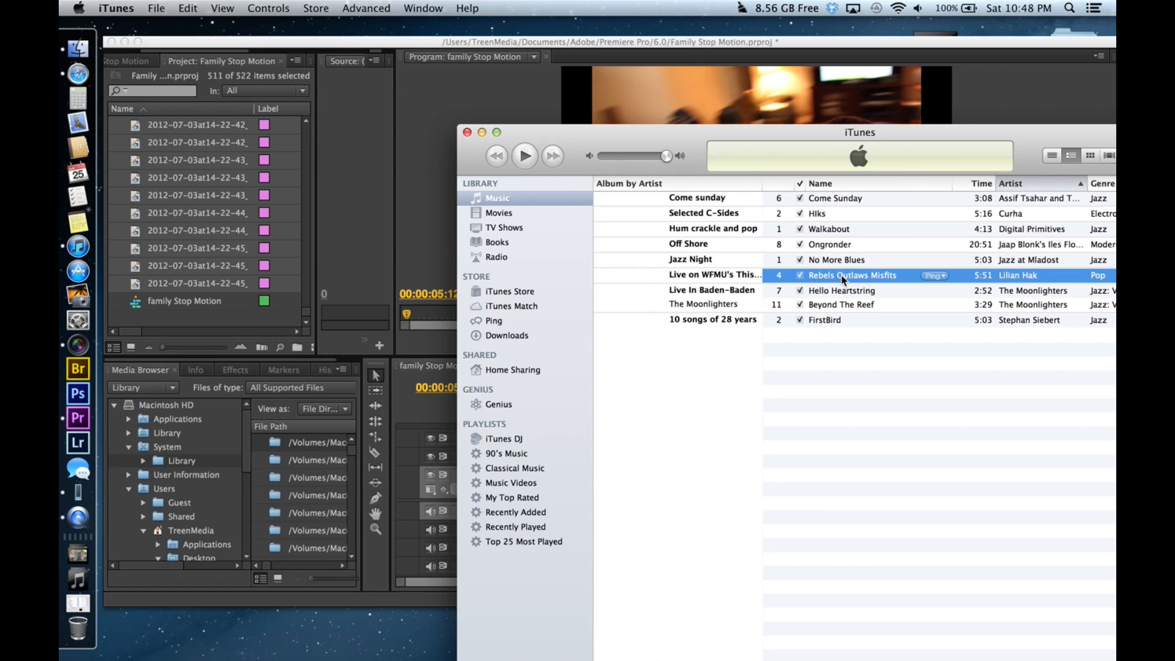
pyautogui.moveTo(843, 280); pyautogui.dragTo(212, 283)
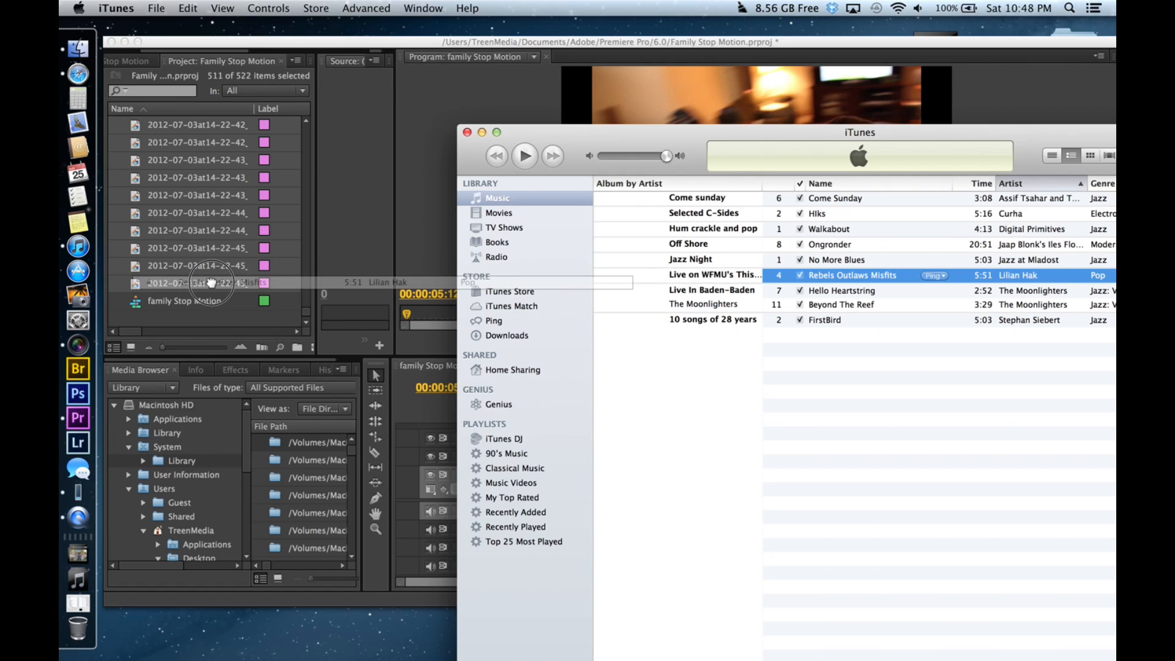
pyautogui.moveTo(211, 283)
pyautogui.mouseDown()
pyautogui.moveTo(179, 303)
pyautogui.moveTo(367, 263)
pyautogui.moveTo(516, 272)
pyautogui.moveTo(624, 236)
pyautogui.moveTo(582, 293)
pyautogui.moveTo(328, 283)
pyautogui.moveTo(309, 334)
pyautogui.moveTo(85, 427)
pyautogui.moveTo(428, 219)
pyautogui.moveTo(498, 226)
pyautogui.moveTo(525, 298)
pyautogui.moveTo(516, 344)
pyautogui.moveTo(453, 435)
pyautogui.moveTo(400, 451)
pyautogui.moveTo(622, 480)
pyautogui.moveTo(590, 521)
pyautogui.moveTo(598, 532)
pyautogui.moveTo(279, 353)
pyautogui.moveTo(191, 286)
pyautogui.mouseUp()
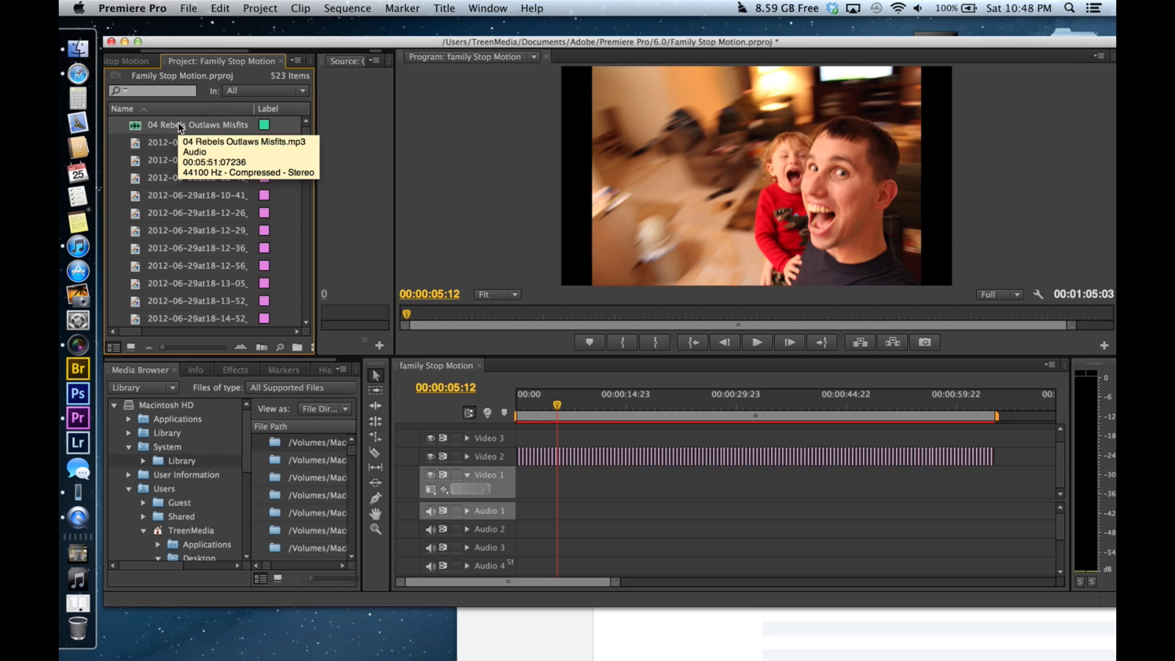
# Place 04 Rebels Outlaws Misfits.mp3 on Audio 1 at the sequence start and enlarge the timeline and track to show its waveform.
pyautogui.moveTo(178, 122); pyautogui.dragTo(520, 510)
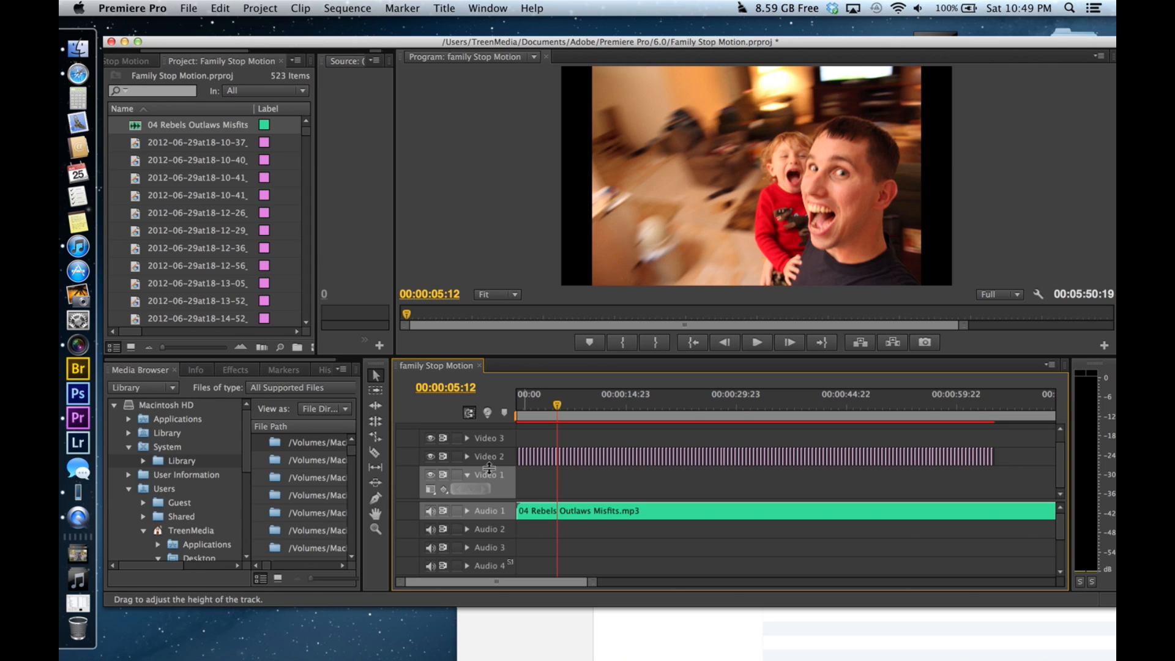
pyautogui.press('`')
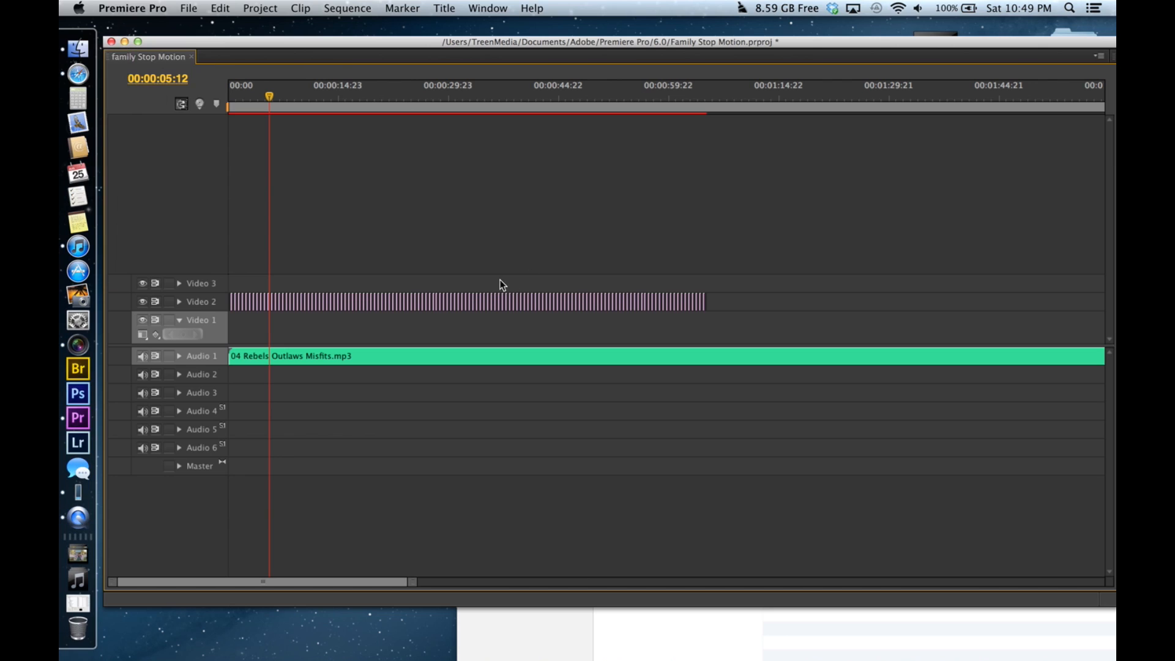
pyautogui.click(179, 355)
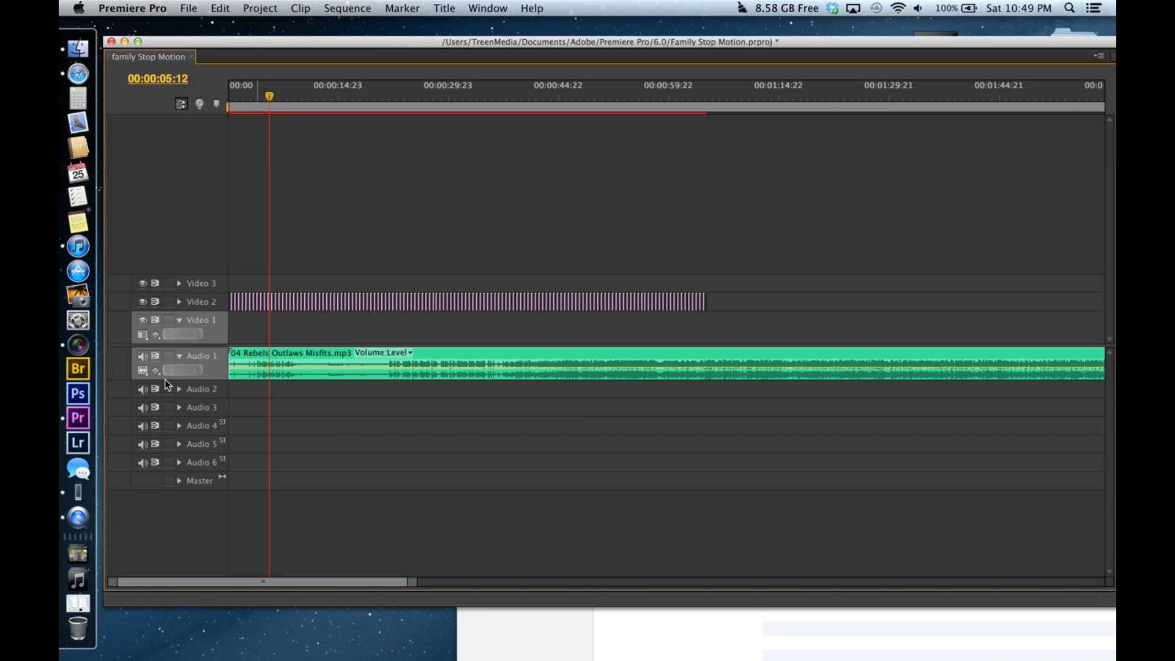
pyautogui.moveTo(159, 378); pyautogui.dragTo(148, 487)
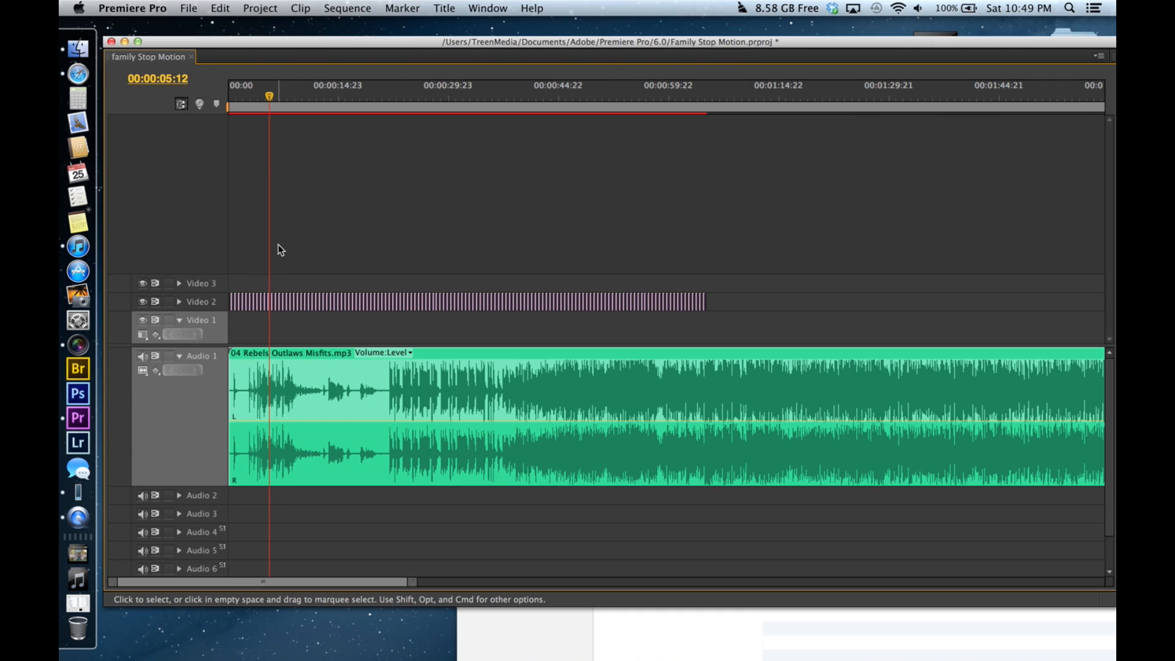
# Play the music track from 00:00:05:12 to check how it sounds.
pyautogui.press('XF86AudioLowerVolume')
pyautogui.press('XF86AudioRaiseVolume')
pyautogui.press('space')
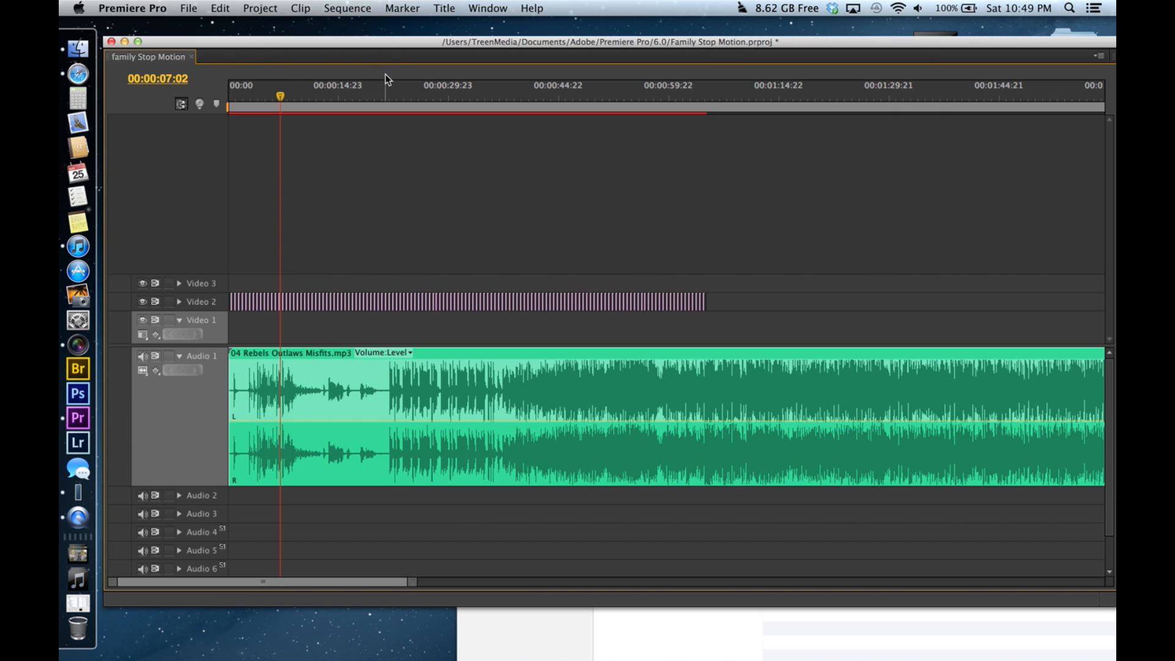
# Position the playhead at 00:00:20:23, just before the louder section of the music waveform begins.
pyautogui.click(380, 96)
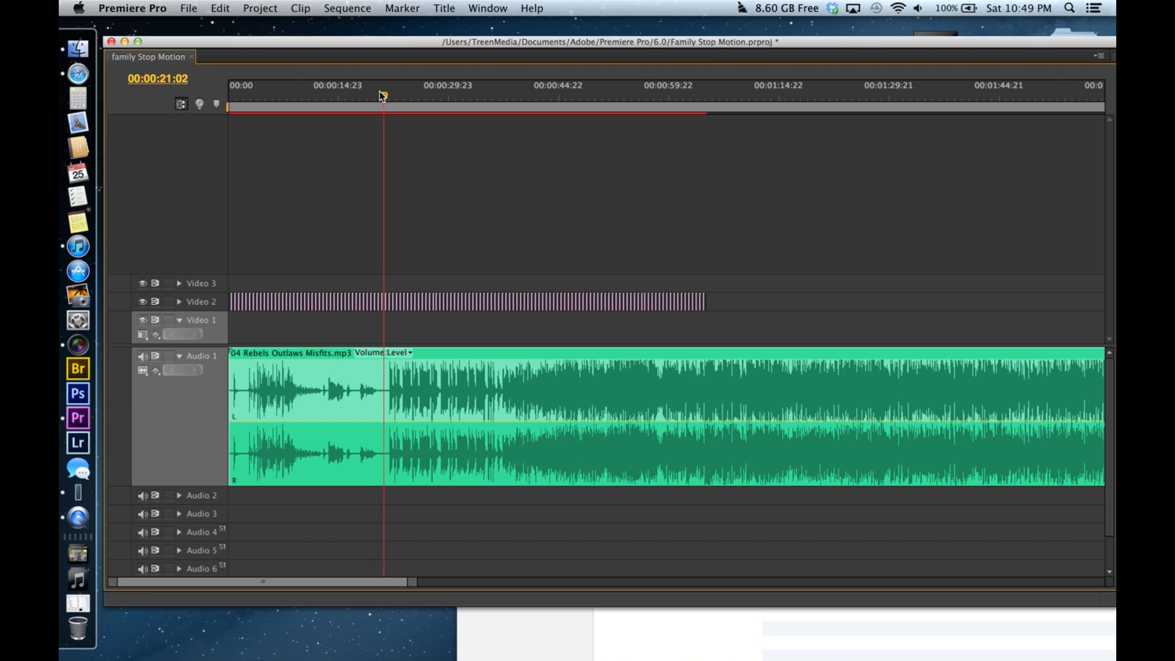
pyautogui.hotkey('shift', 'Left')
pyautogui.hotkey('shift', 'Left')
pyautogui.hotkey('shift', 'Left')
pyautogui.hotkey('shift', 'Left')
pyautogui.hotkey('shift', 'Left')
pyautogui.hotkey('shift', 'Left')
pyautogui.hotkey('shift', 'Left')
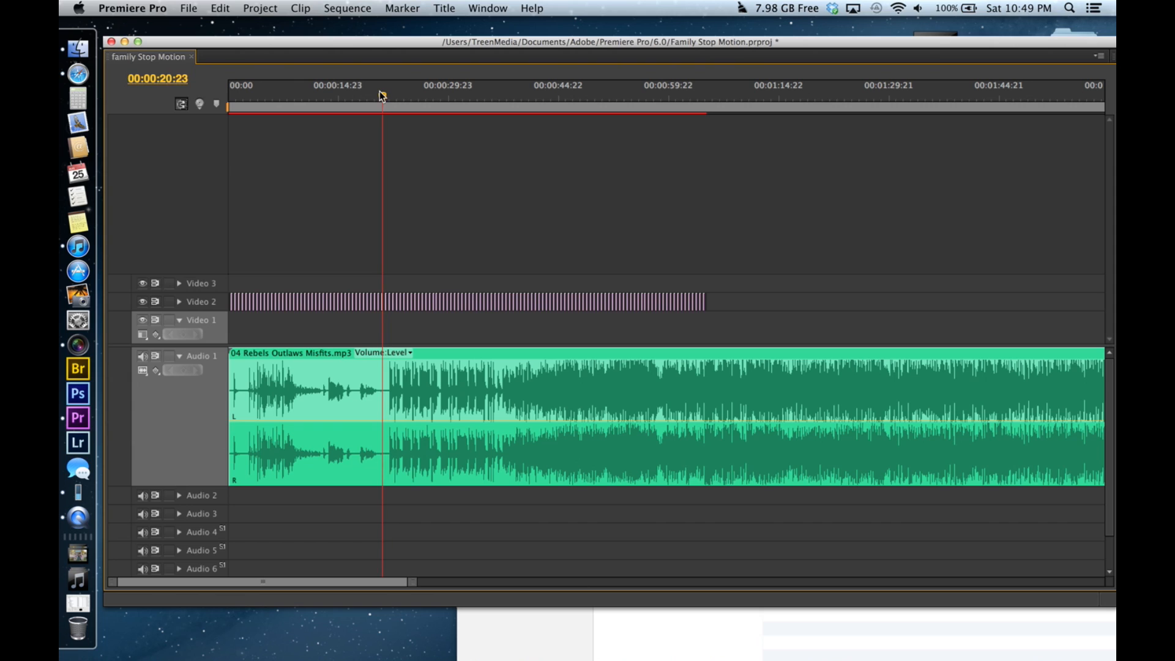
# Trim the start of the music clip to 00:00:21:12 and move the trimmed clip to the beginning of the sequence.
pyautogui.press('space')
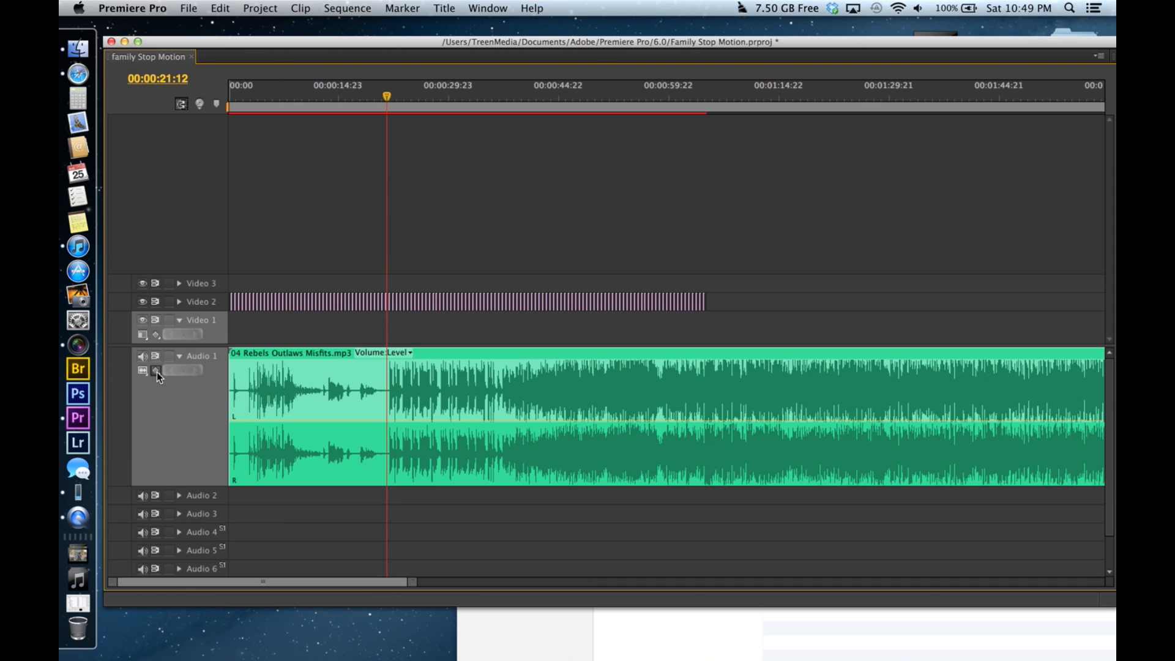
pyautogui.click(235, 394)
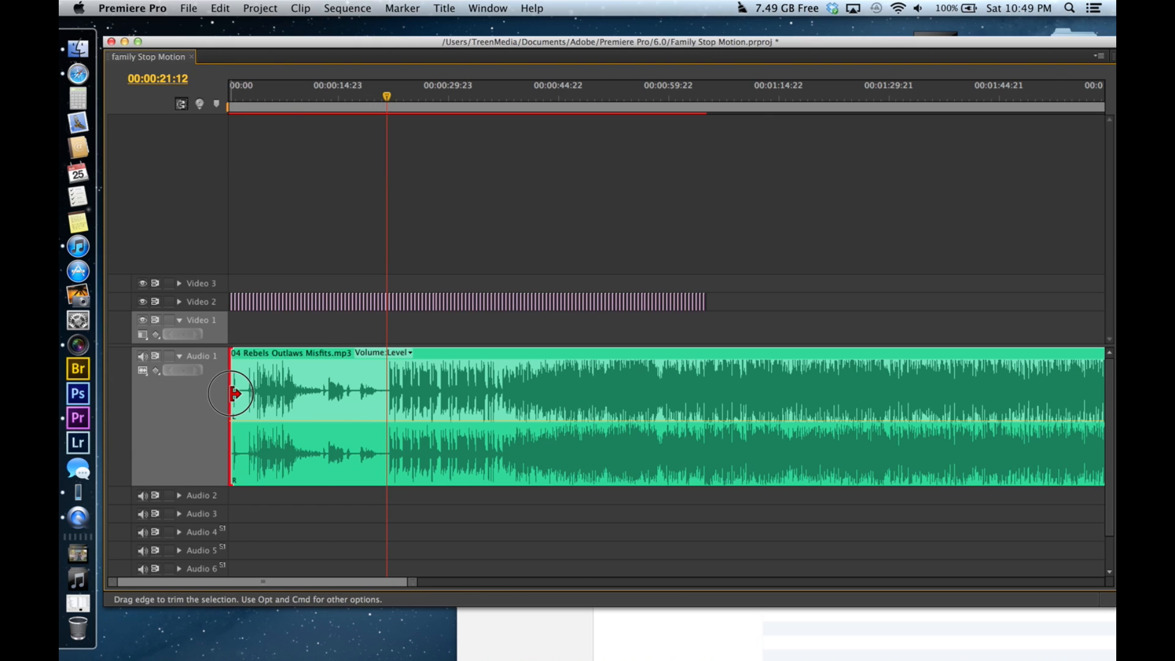
pyautogui.moveTo(235, 393); pyautogui.dragTo(392, 399)
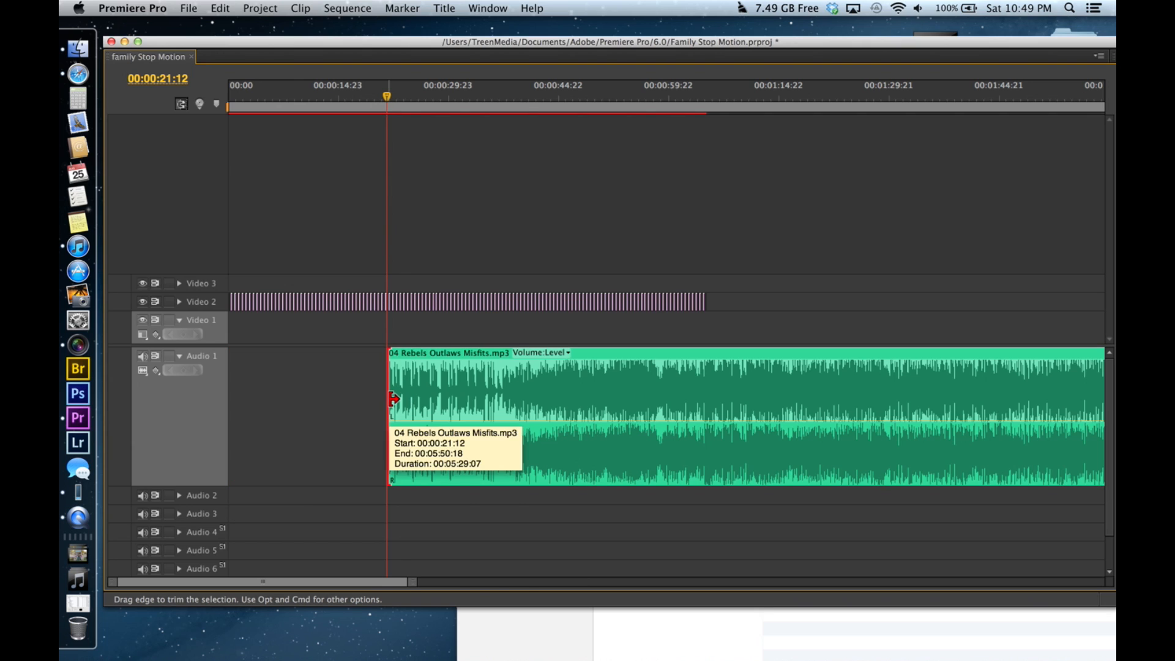
pyautogui.moveTo(428, 355); pyautogui.dragTo(234, 358)
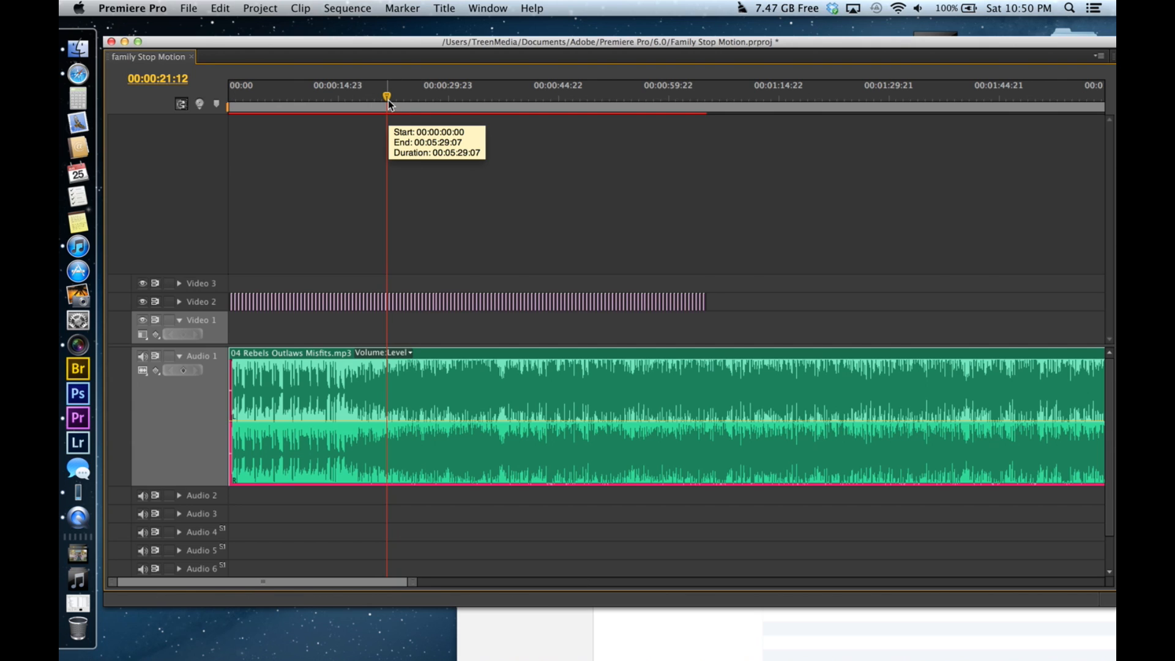
# Play the sequence from its start to 00:00:05:01 and add a volume keyframe to the music clip there.
pyautogui.press('j')
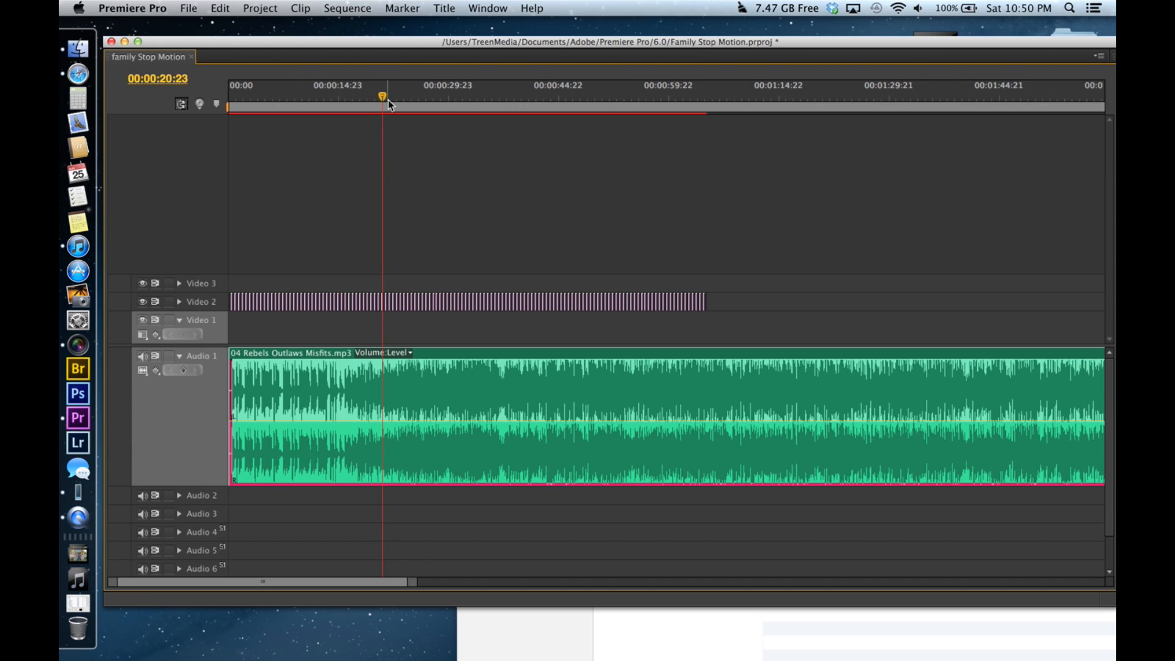
pyautogui.press('Home')
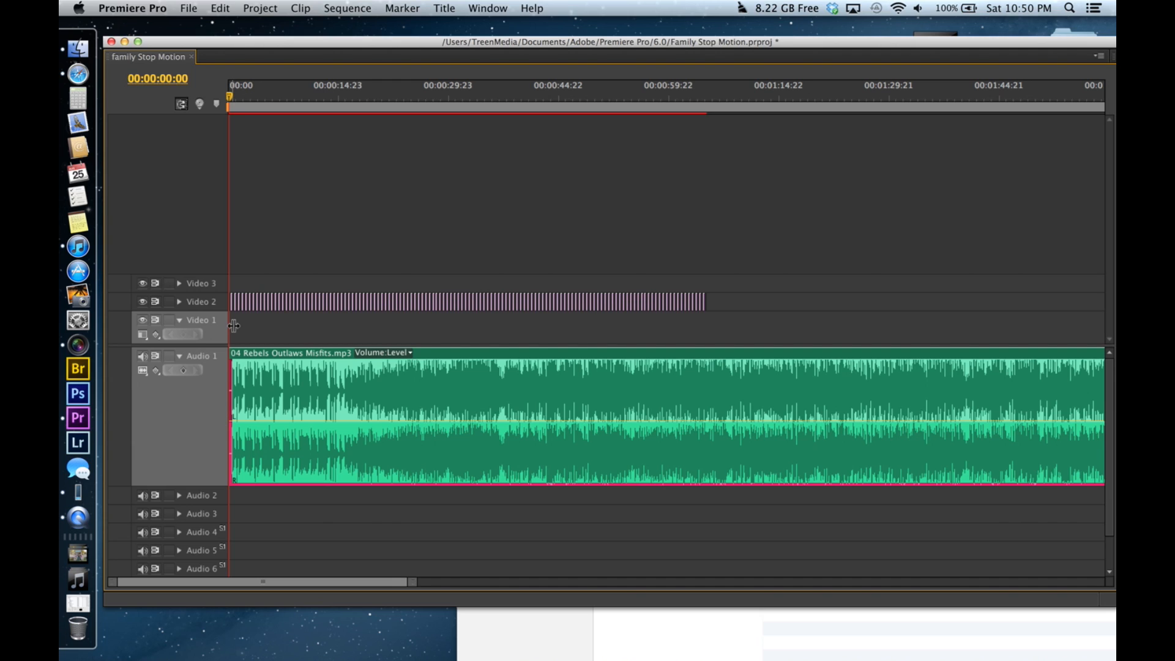
pyautogui.press('space')
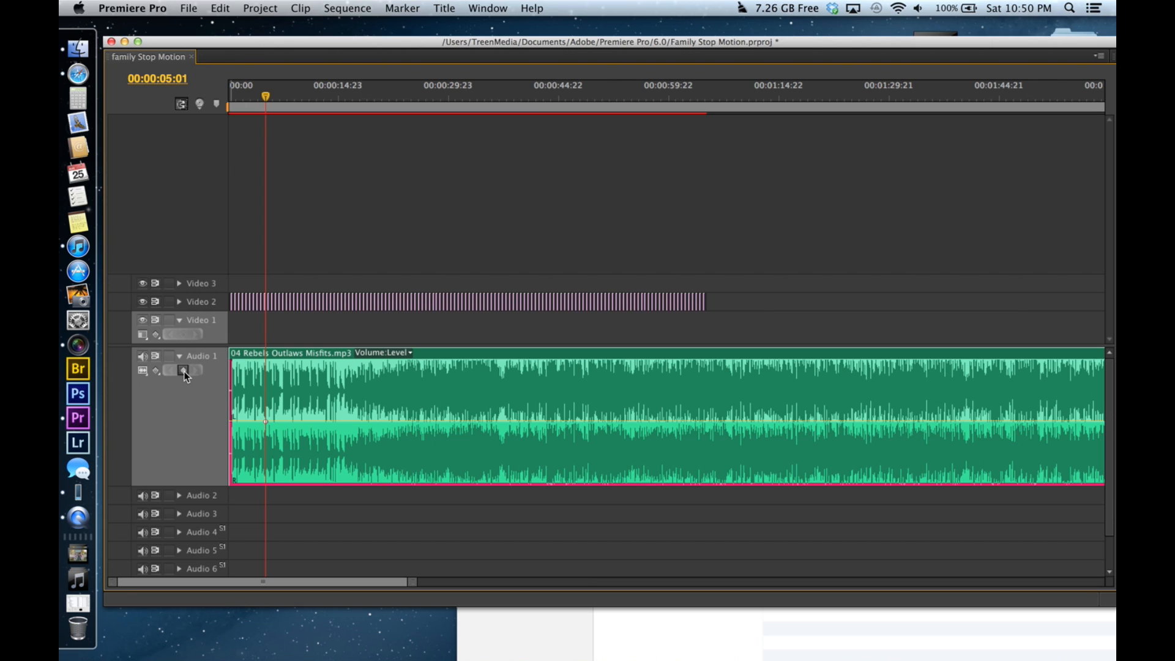
pyautogui.click(184, 371)
# Add a volume keyframe at the very start of the music clip and lower it to create a fade-in.
pyautogui.moveTo(265, 97); pyautogui.dragTo(334, 115)
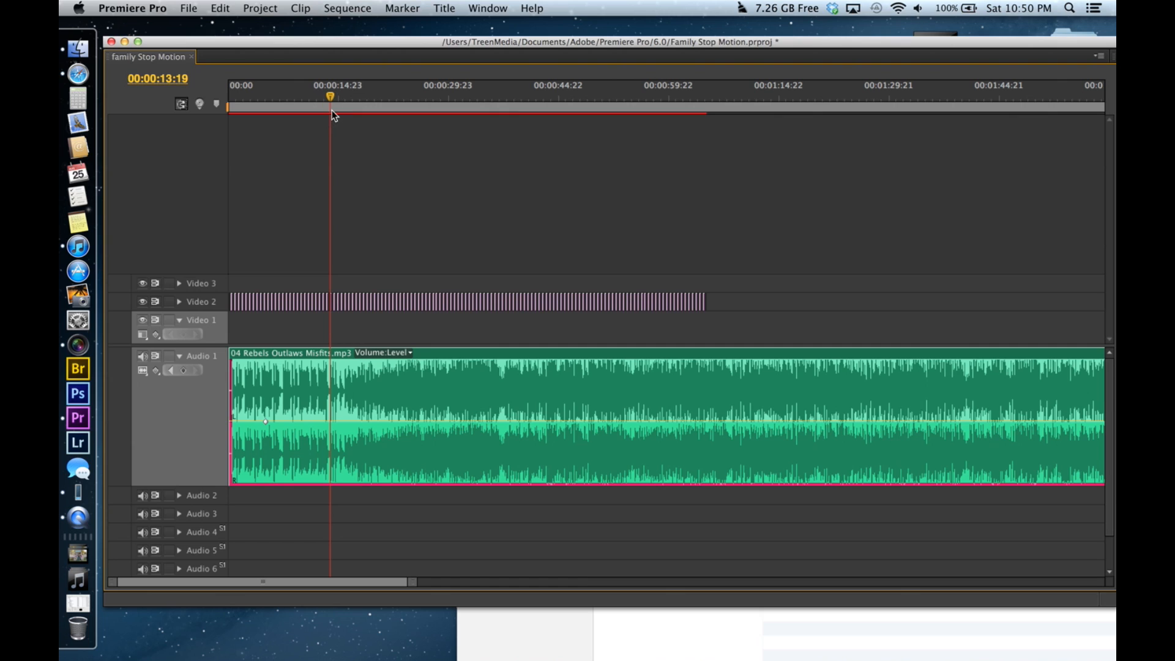
pyautogui.press('Home')
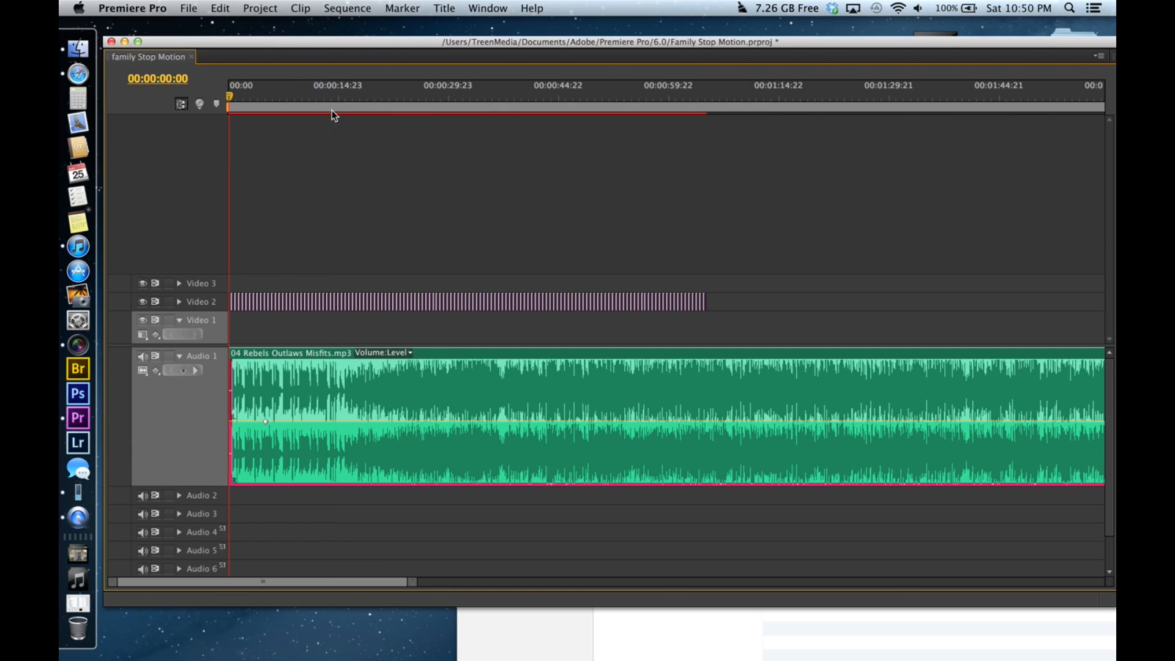
pyautogui.click(184, 370)
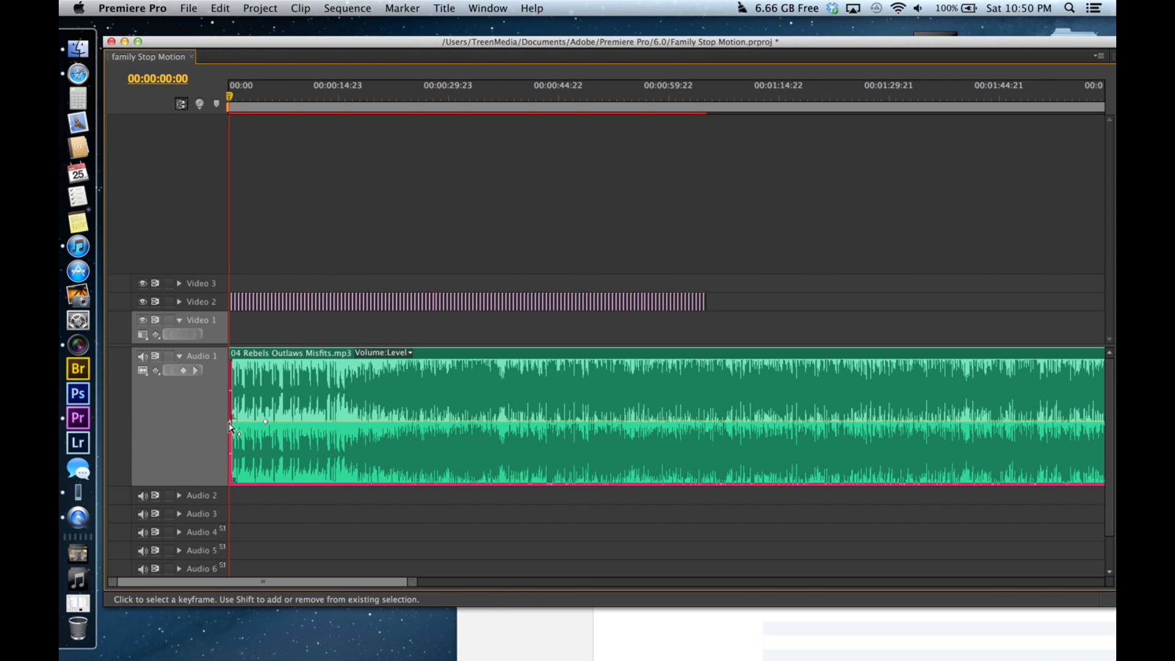
pyautogui.moveTo(230, 427); pyautogui.dragTo(231, 453)
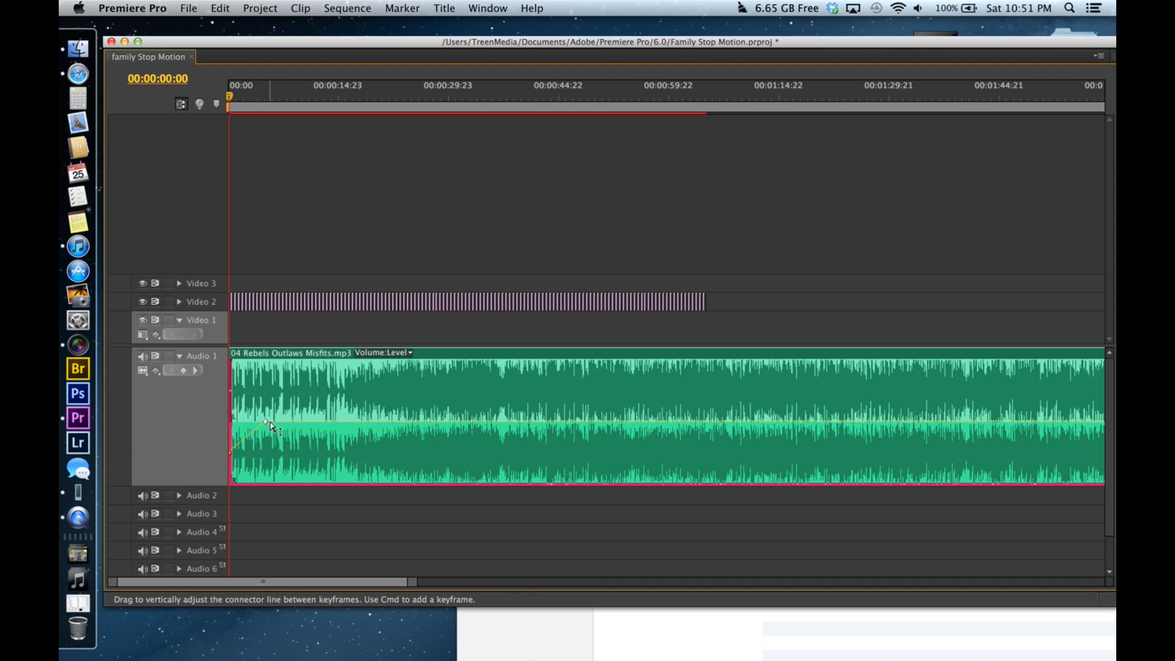
# Play through the fade-in and set its ending keyframe to Bezier interpolation.
pyautogui.moveTo(270, 426)
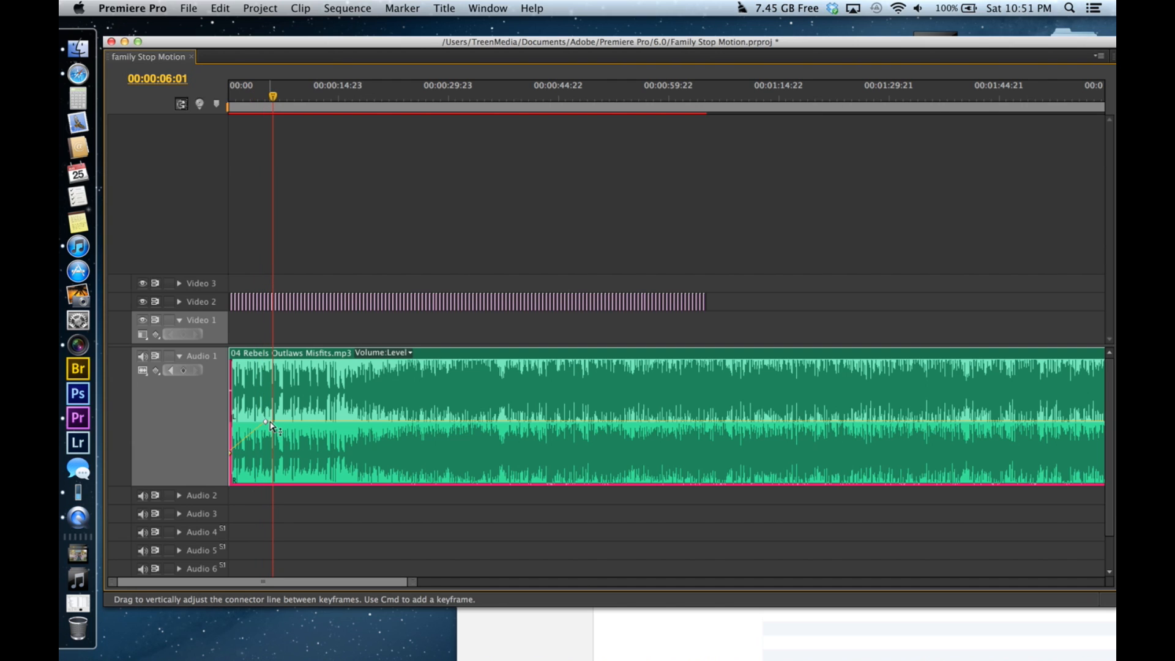
pyautogui.rightClick(267, 422)
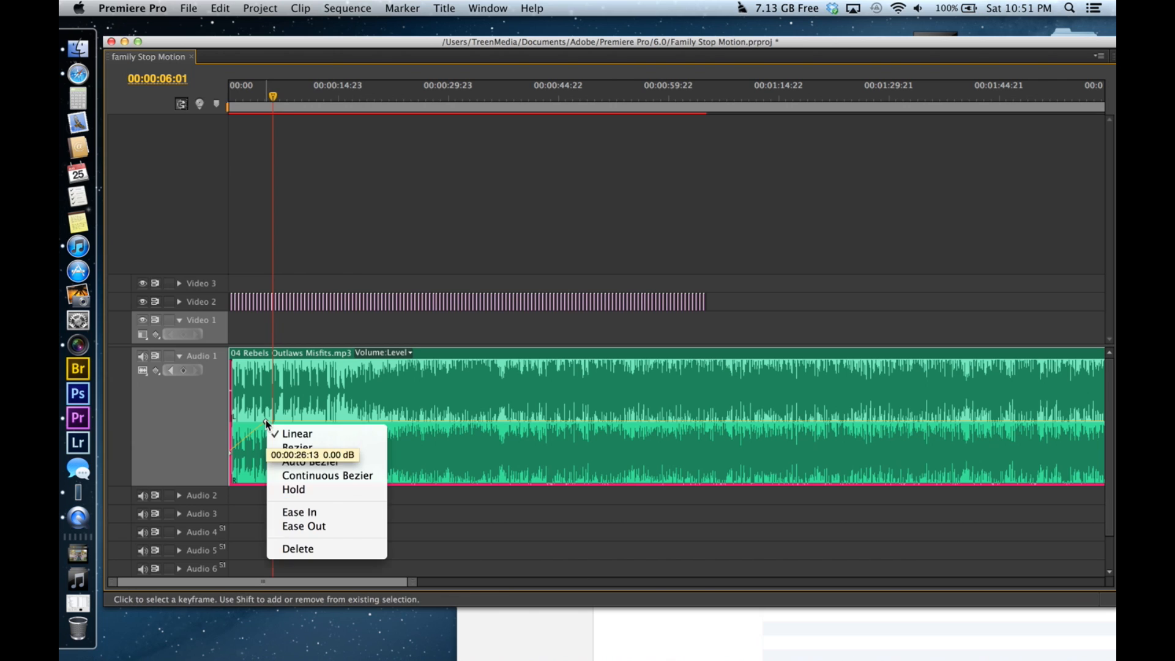
pyautogui.click(291, 447)
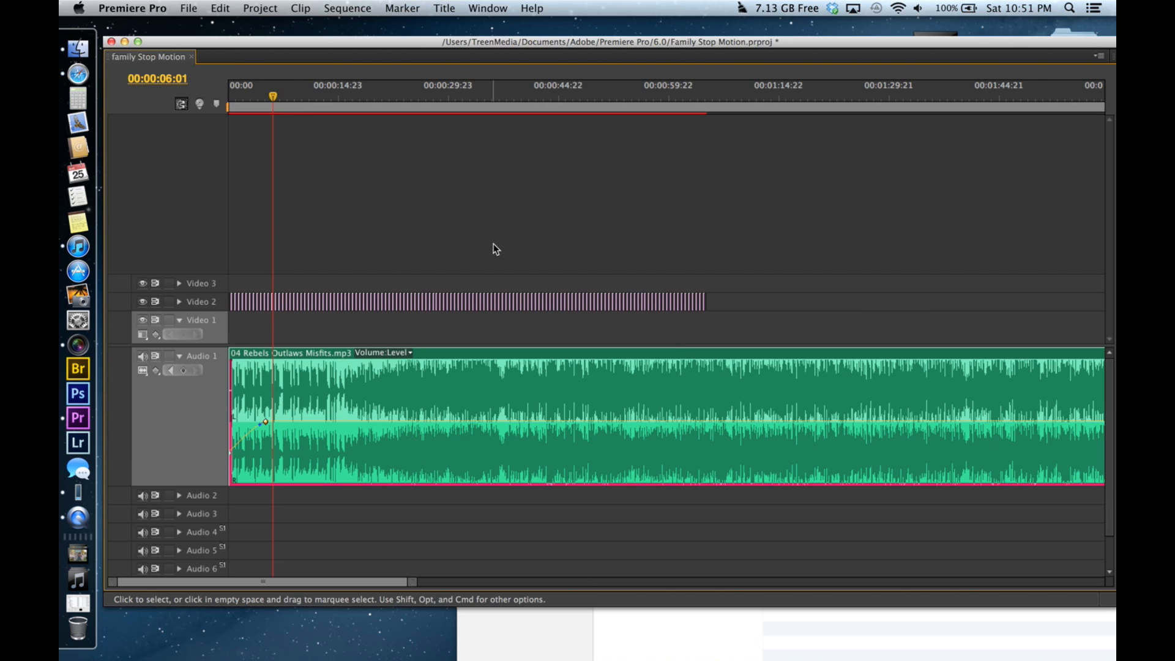
# Restore the full panel layout from the maximized timeline and bring the music clip's volume line into view.
pyautogui.press('`')
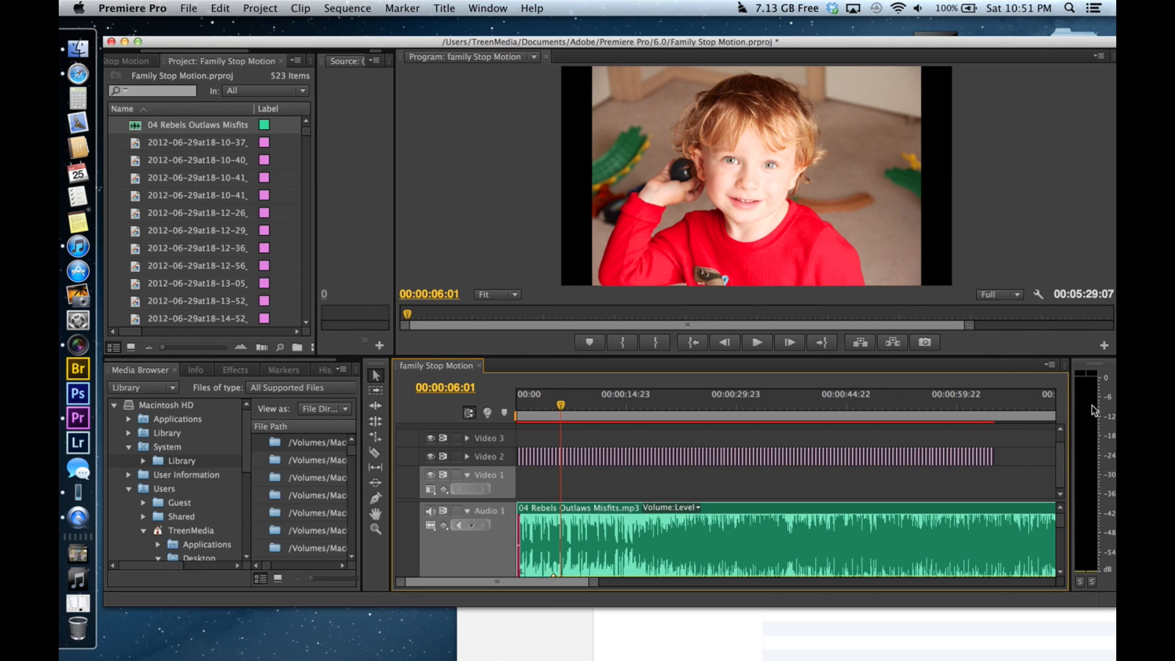
pyautogui.scroll(-2, 798, 534)
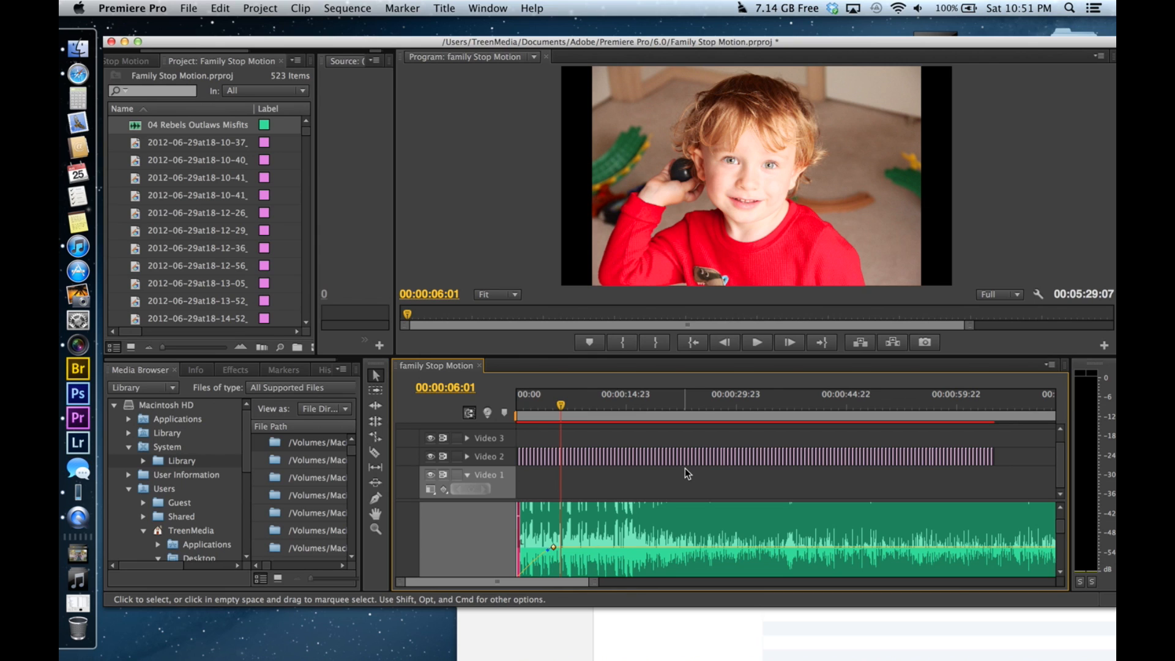
pyautogui.press('End')
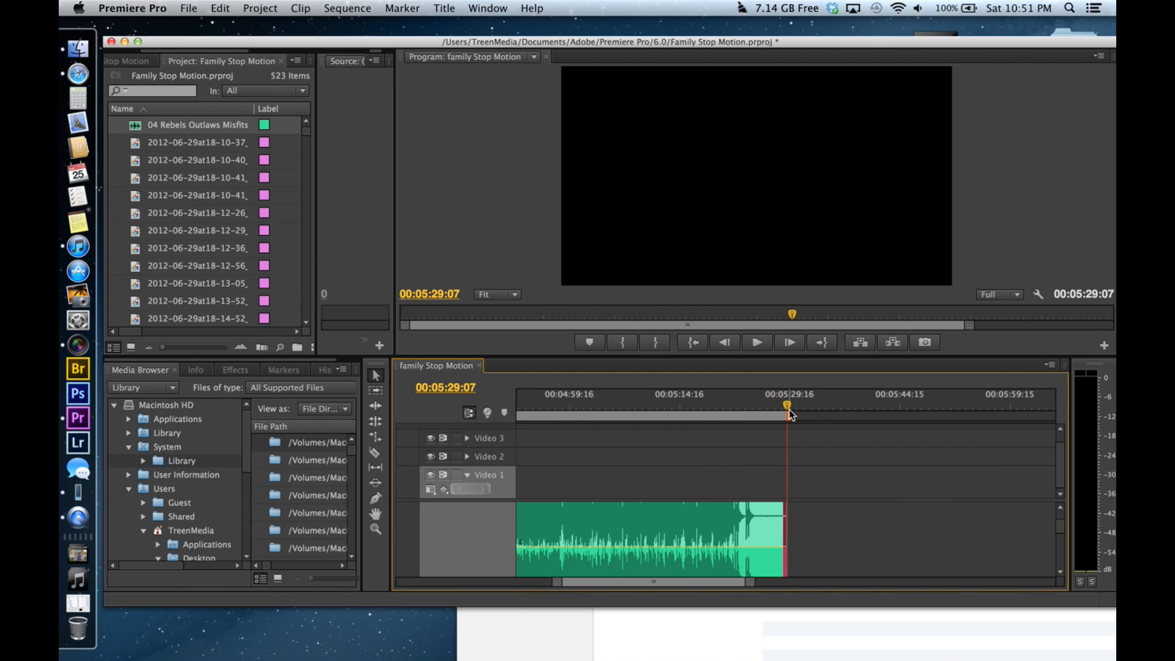
pyautogui.click(444, 490)
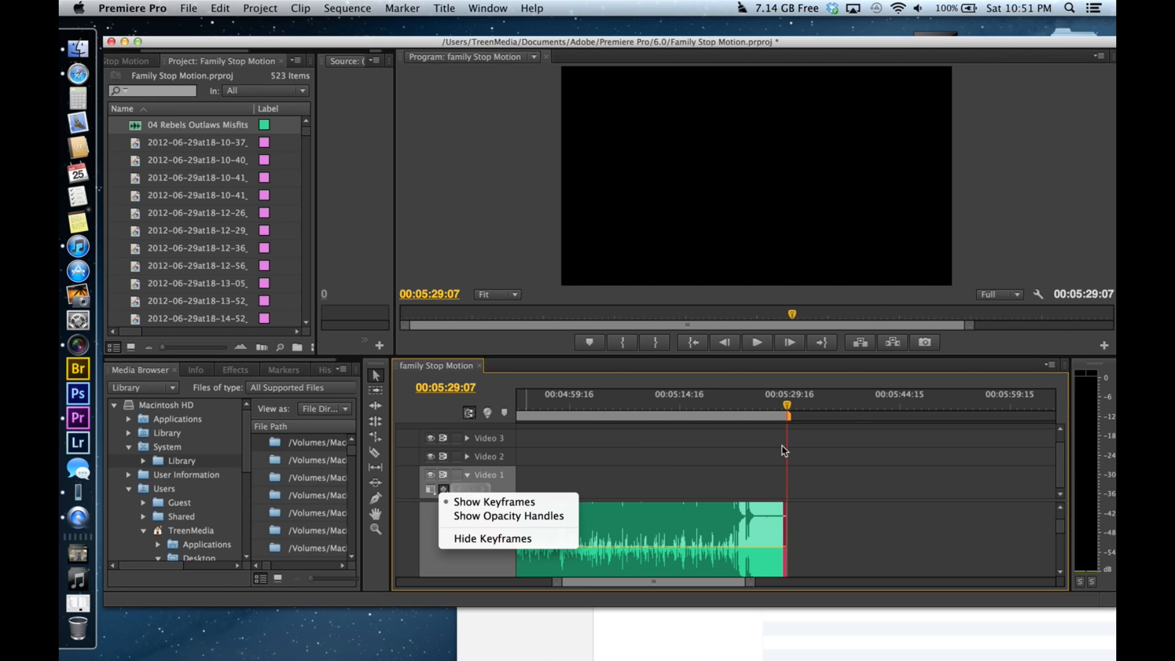
pyautogui.press('Down')
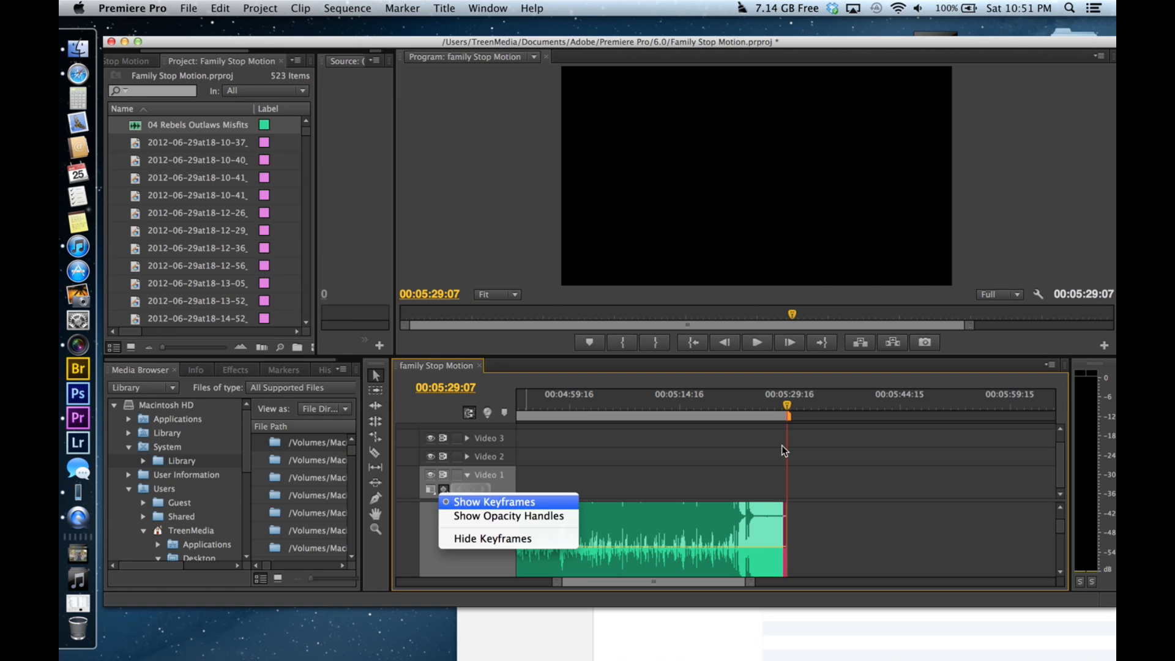
pyautogui.click(690, 452)
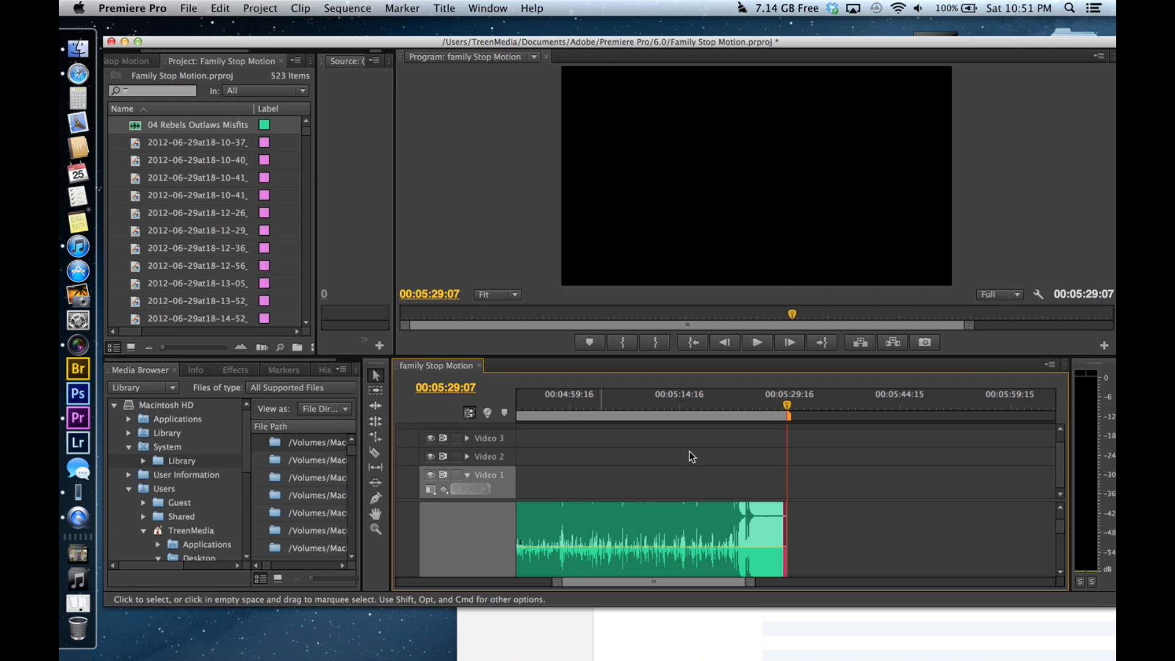
# Play the sequence from the start through about 13 seconds and check the music level on the audio meters.
pyautogui.press('Home')
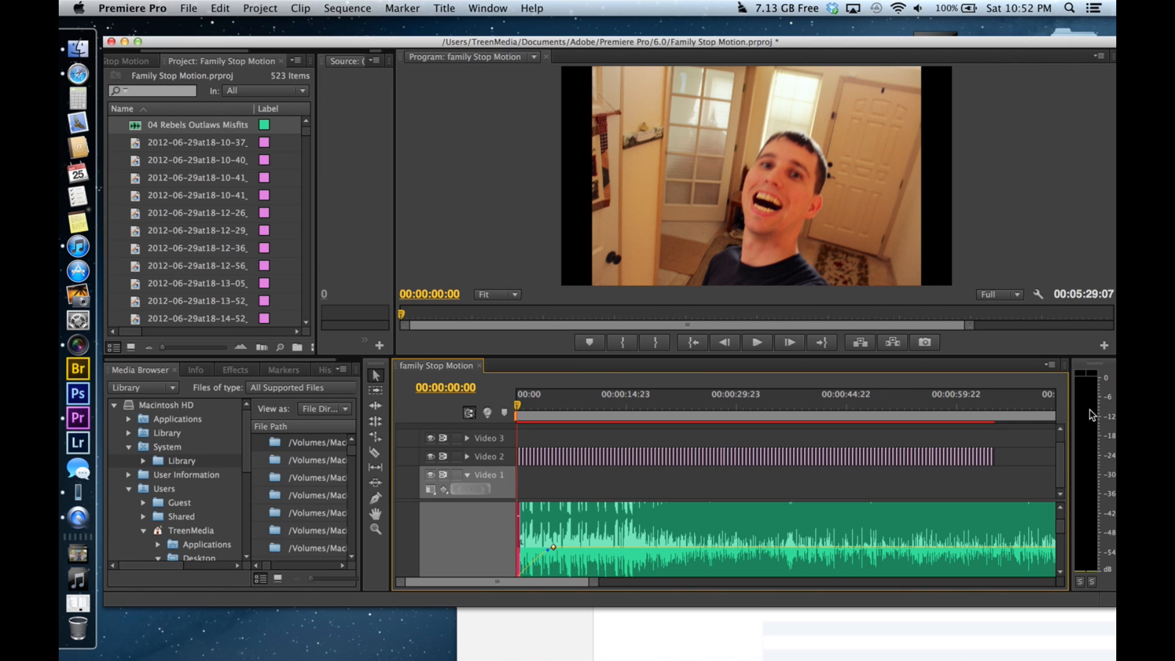
pyautogui.press('space')
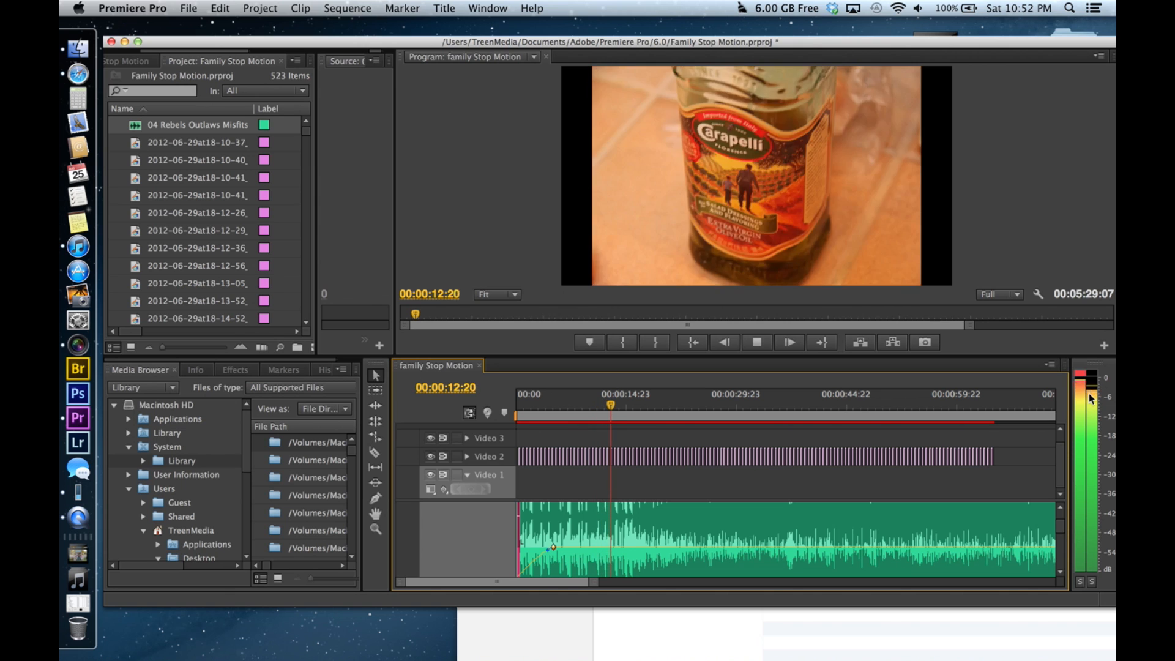
pyautogui.press('space')
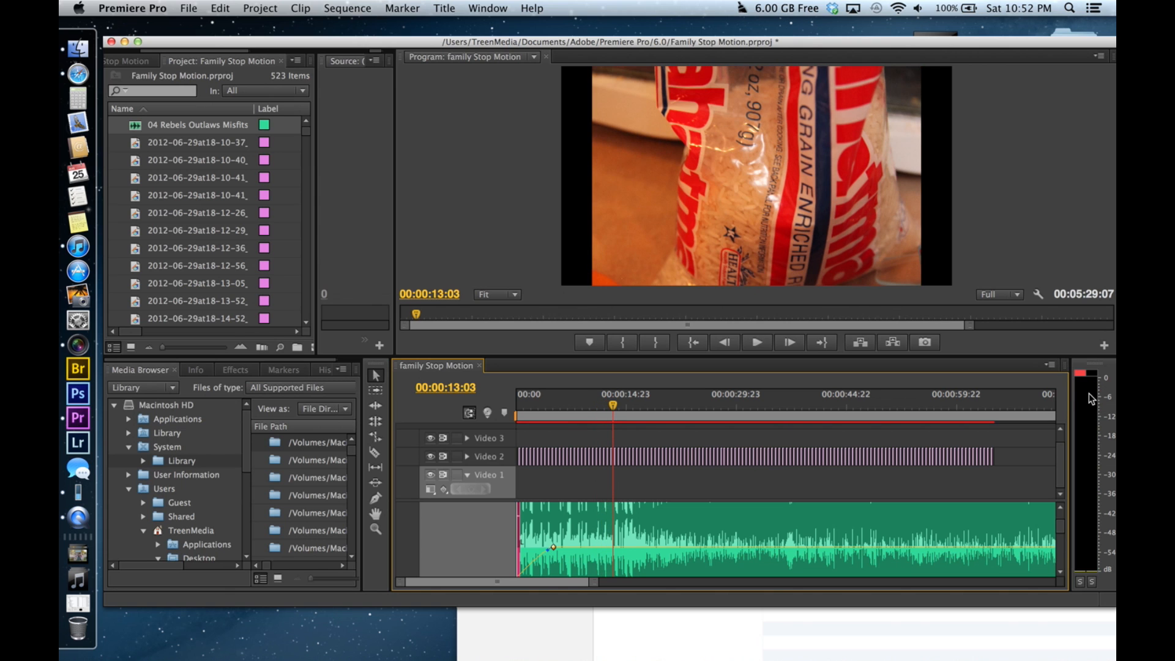
# Lower the music clip's volume line slightly beyond the fade-in and play a short section to check the level.
pyautogui.click(759, 552)
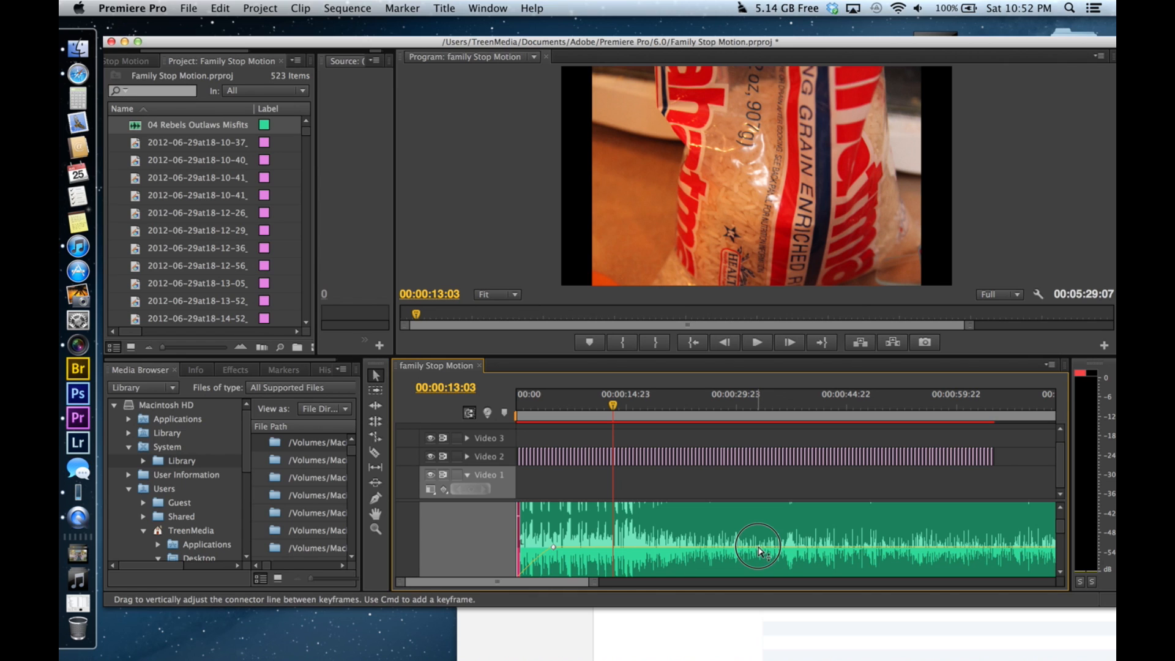
pyautogui.moveTo(759, 552); pyautogui.dragTo(759, 554)
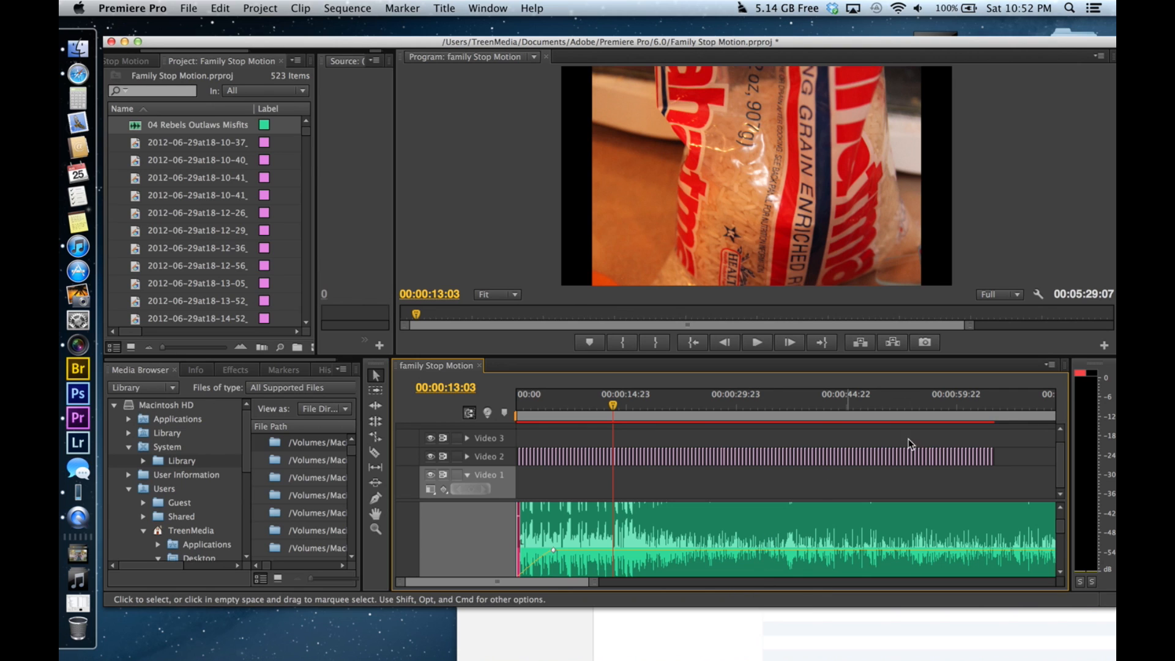
pyautogui.press('space')
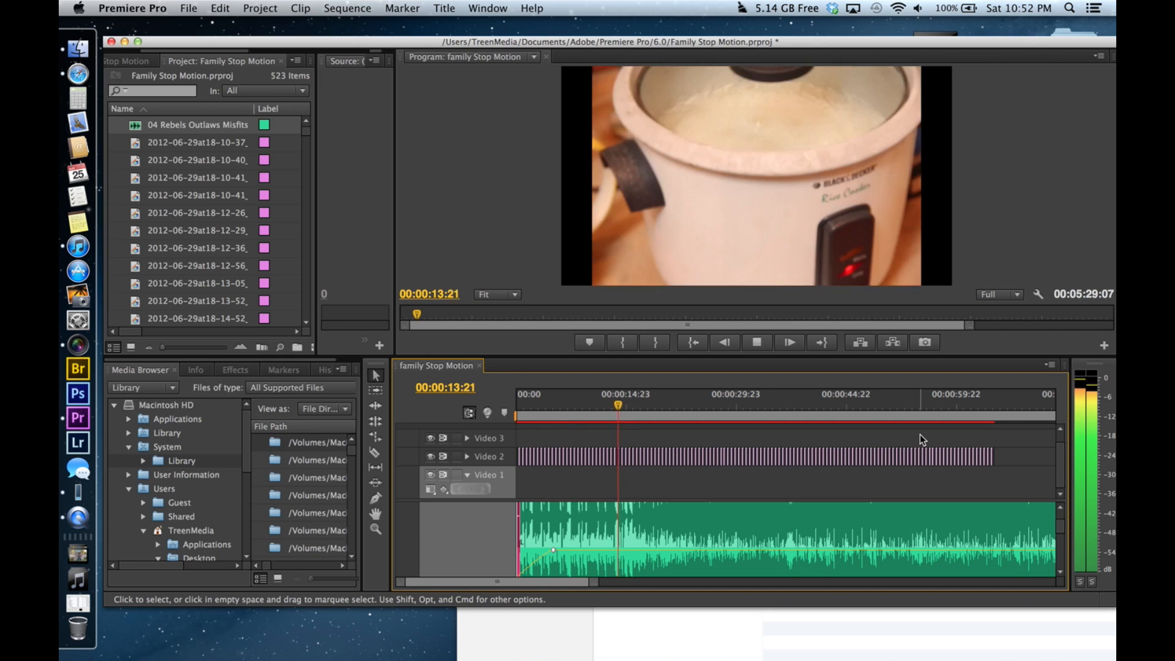
pyautogui.press('space')
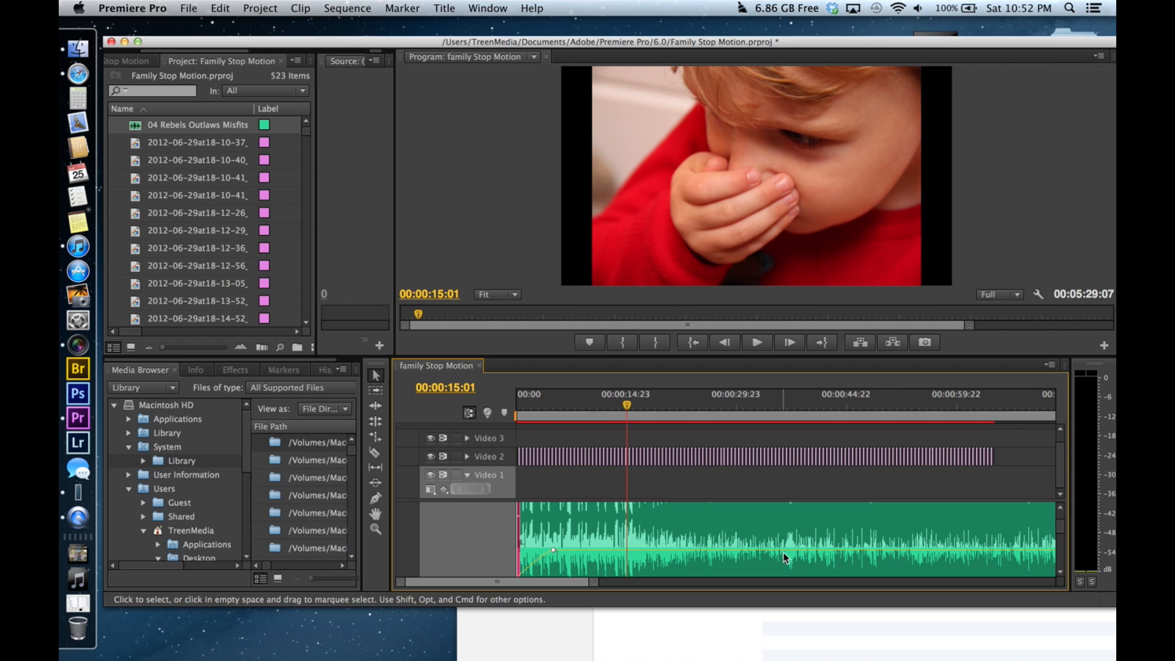
# Reduce the music clip's volume line further and play from 00:00:15:01 to 00:00:26:21 to recheck the audio level.
pyautogui.moveTo(784, 549); pyautogui.dragTo(782, 555)
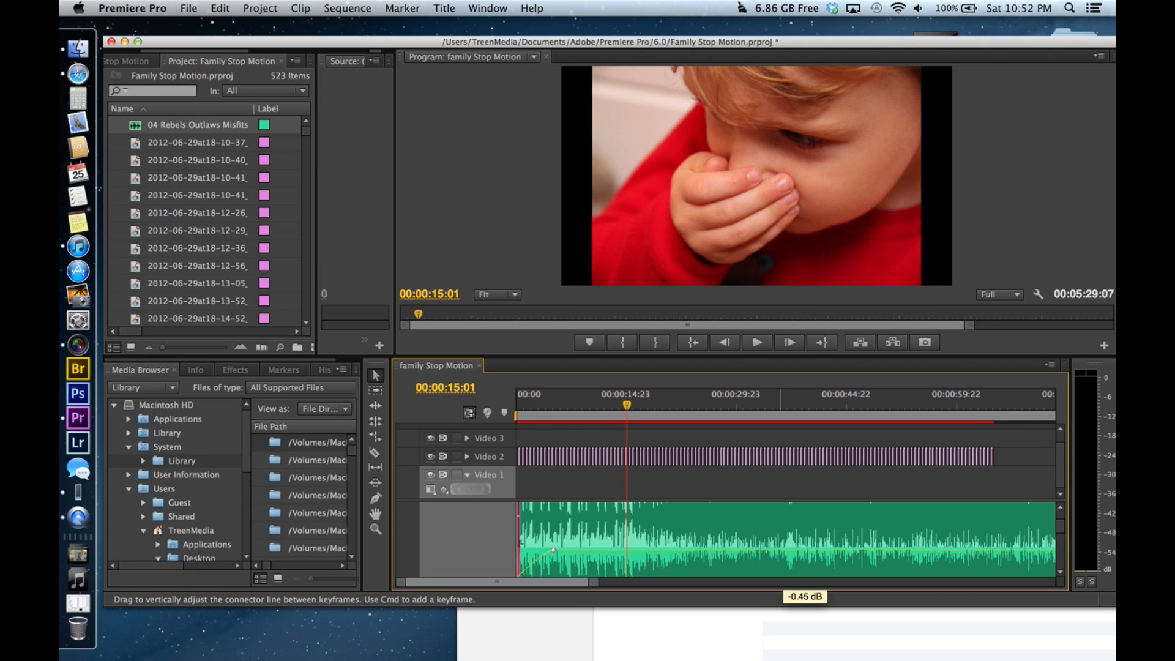
pyautogui.moveTo(781, 555); pyautogui.dragTo(781, 555)
pyautogui.moveTo(789, 552); pyautogui.dragTo(784, 556)
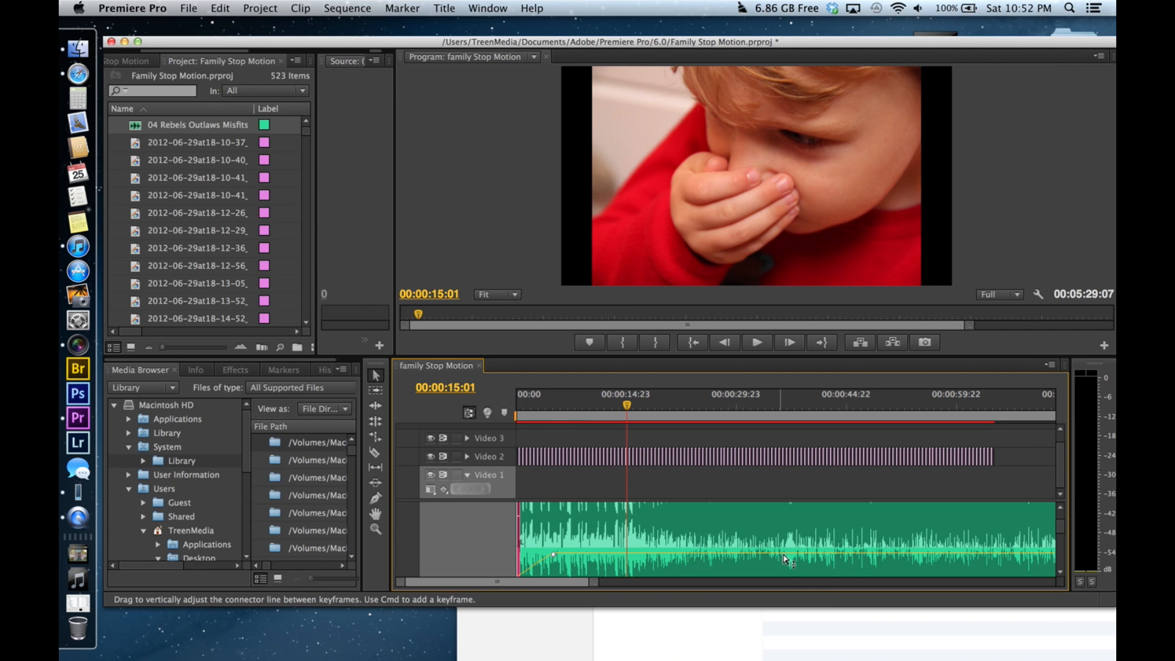
pyautogui.press('space')
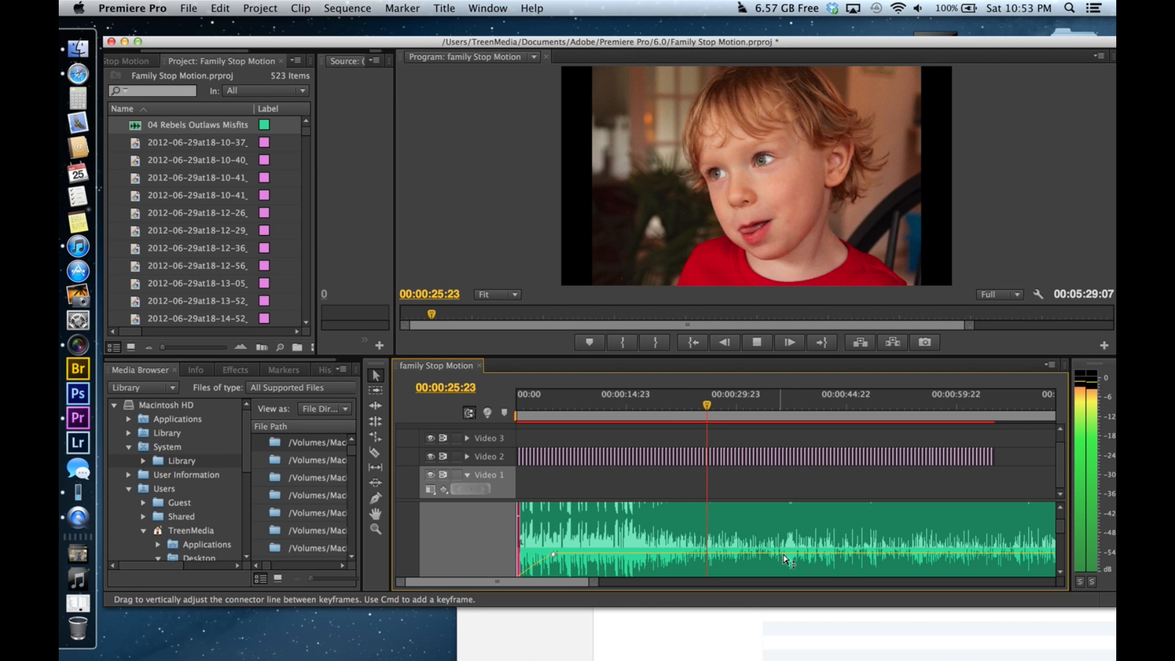
pyautogui.press('space')
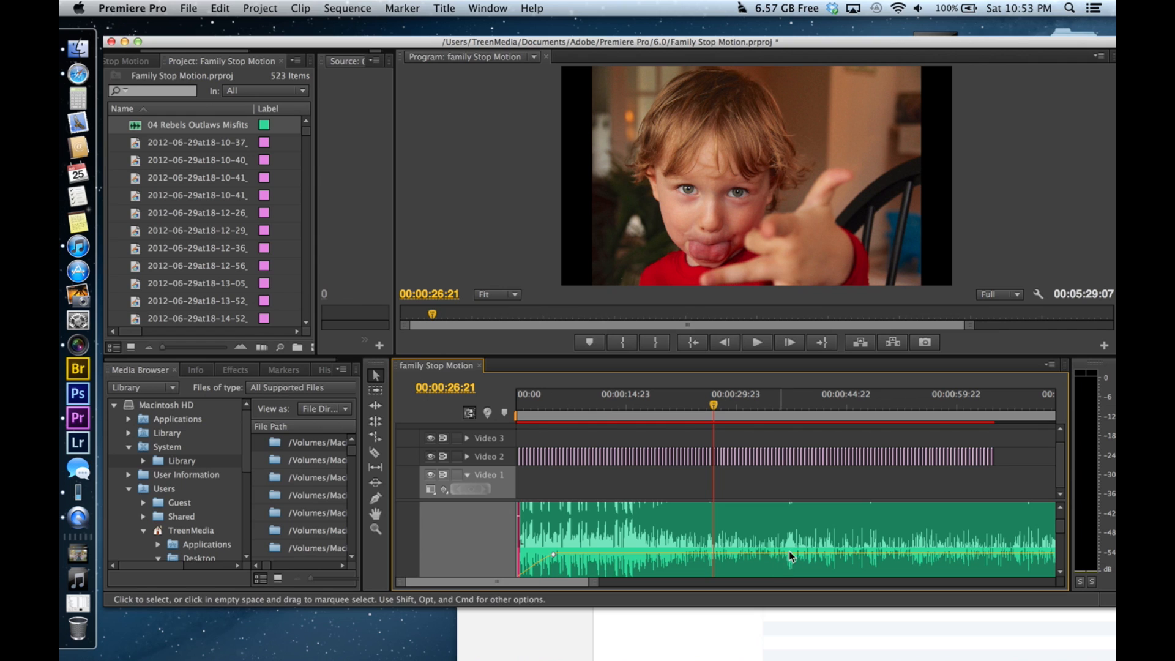
# Lower the music clip's volume line to about -1.56 dB and play a short section to check for clipping.
pyautogui.click(790, 556)
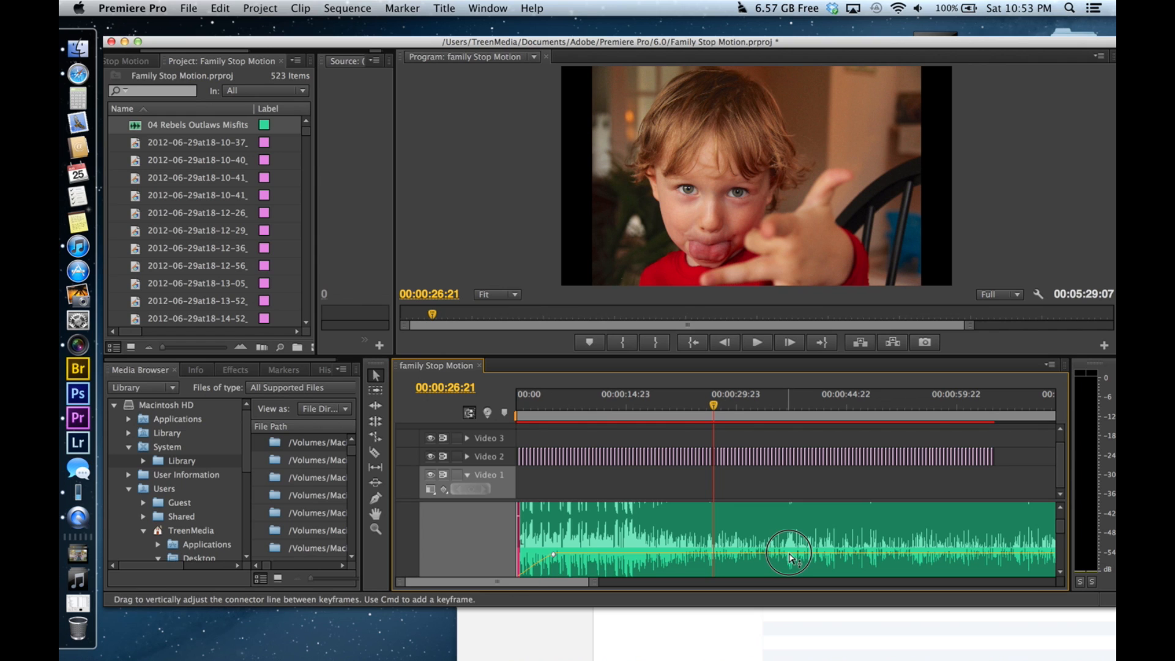
pyautogui.moveTo(790, 557); pyautogui.dragTo(790, 559)
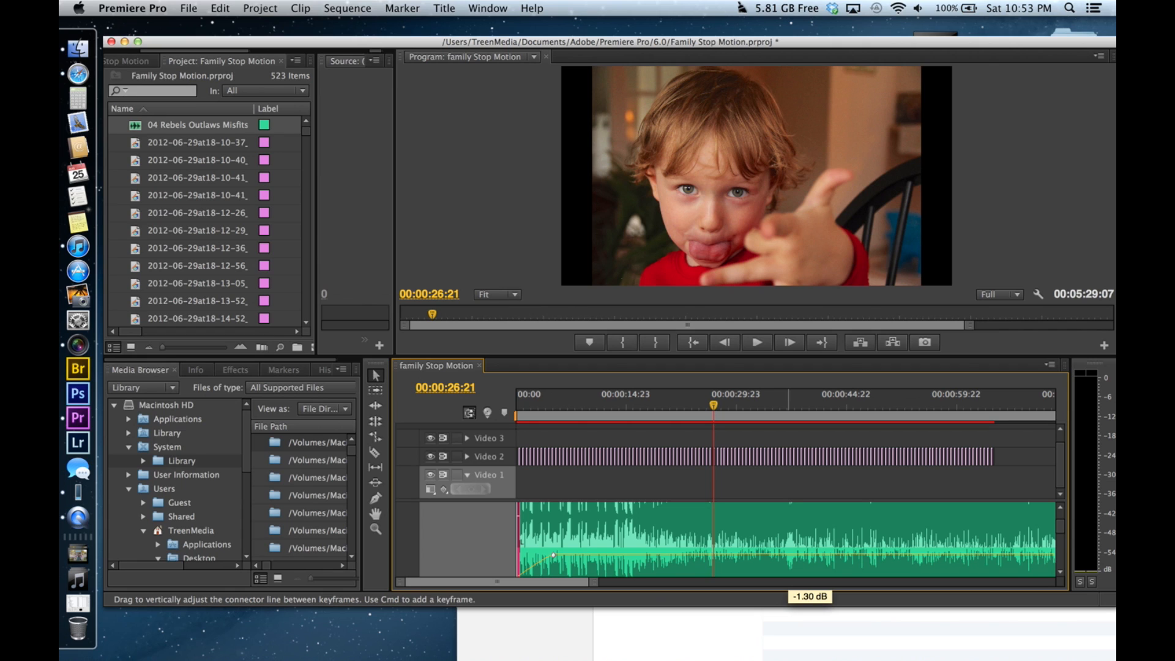
pyautogui.moveTo(790, 560); pyautogui.dragTo(789, 558)
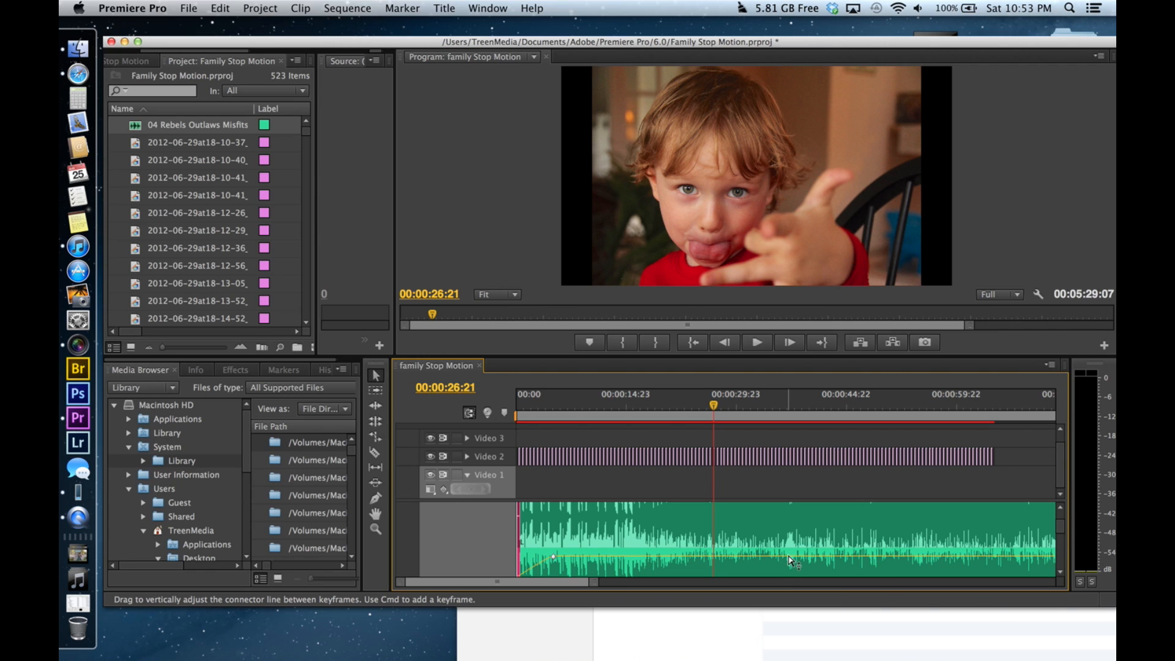
pyautogui.press('space')
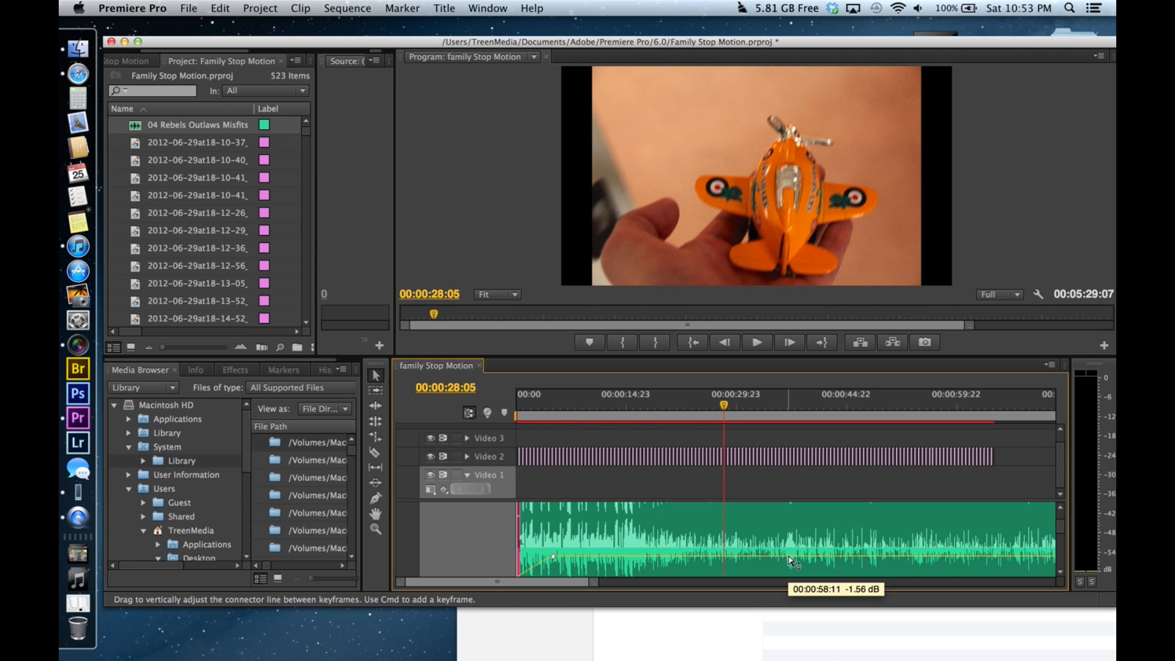